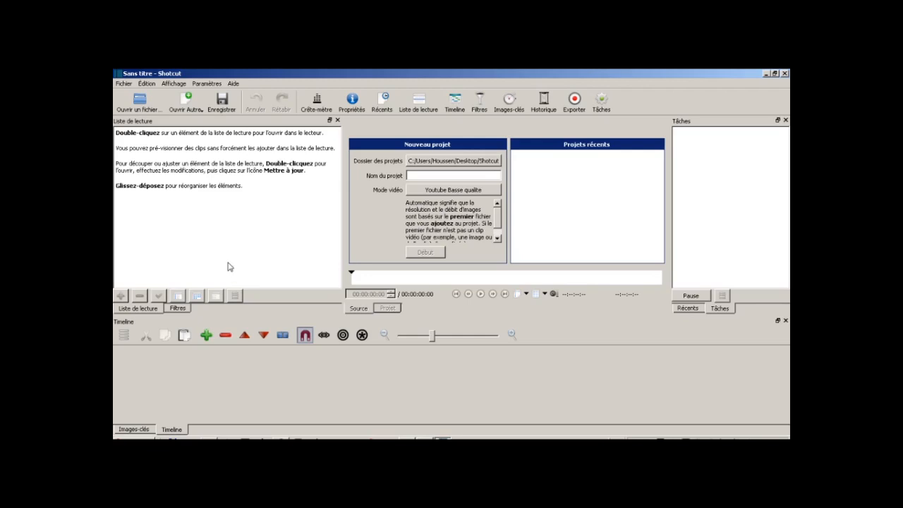
- Open the ambiant audio file and the fleur image together from the Bureau folder, and pause the audio playback
{"action": "left_click", "coordinate": [145, 110]}
{"action": "left_click", "coordinate": [312, 224]}
{"action": "scroll", "coordinate": [313, 224], "scroll_direction": "down", "scroll_amount": 3}
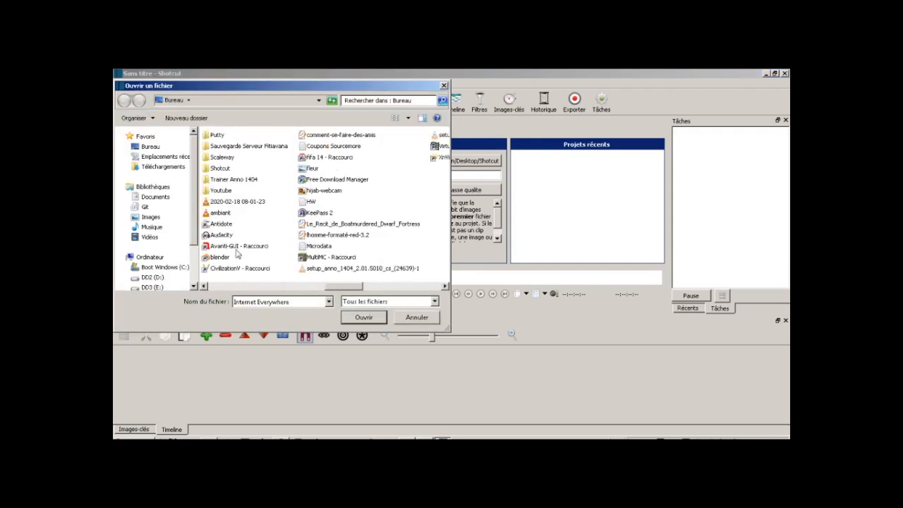
{"action": "left_click", "coordinate": [227, 211]}
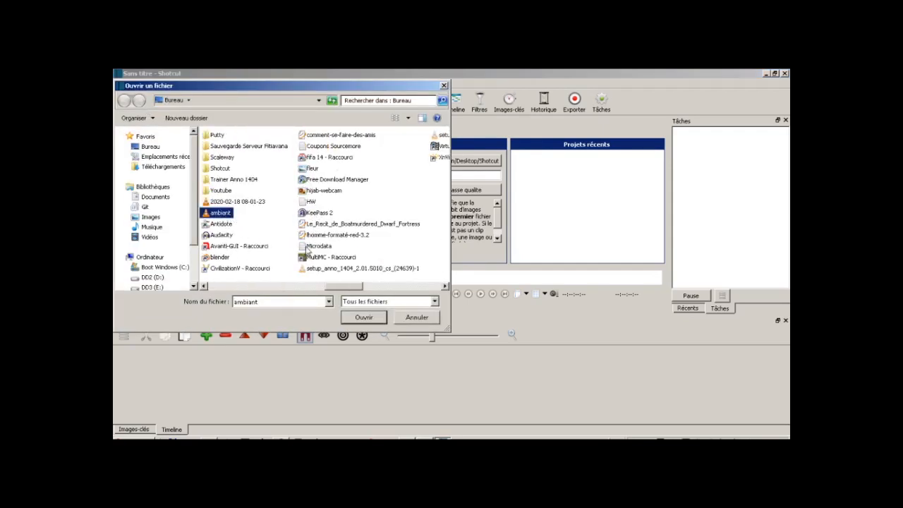
{"action": "left_click", "coordinate": [308, 168], "text": "ctrl"}
{"action": "left_click", "coordinate": [362, 317]}
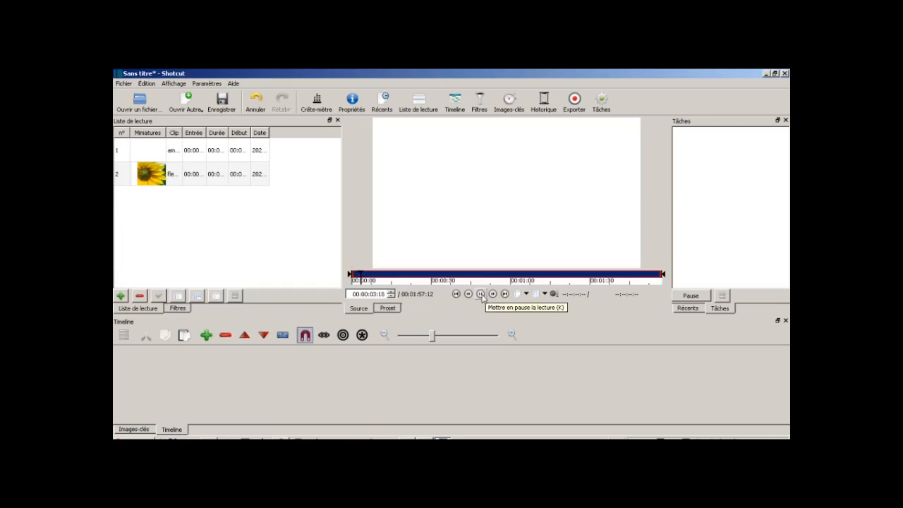
{"action": "left_click", "coordinate": [480, 294]}
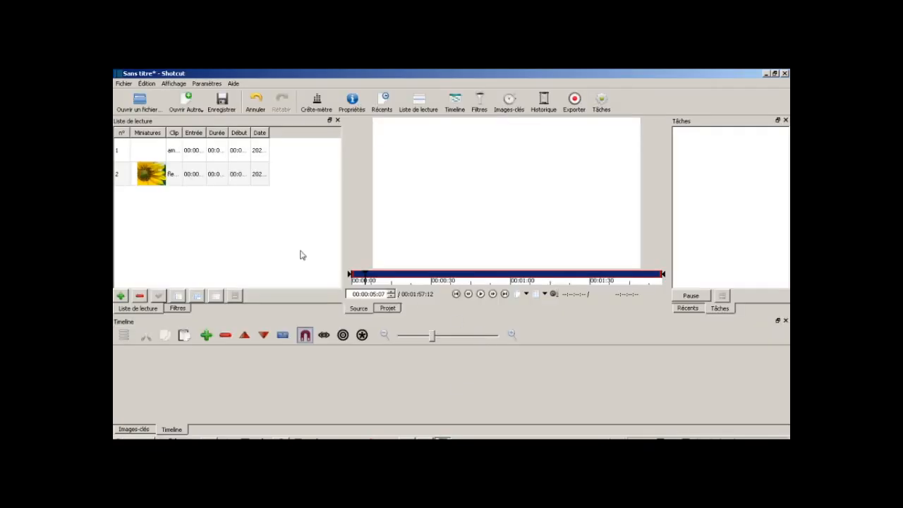
- Widen the Durée column of the playlist and compare the durations of the audio and image clips
{"action": "left_click_drag", "start_coordinate": [227, 133], "coordinate": [275, 134]}
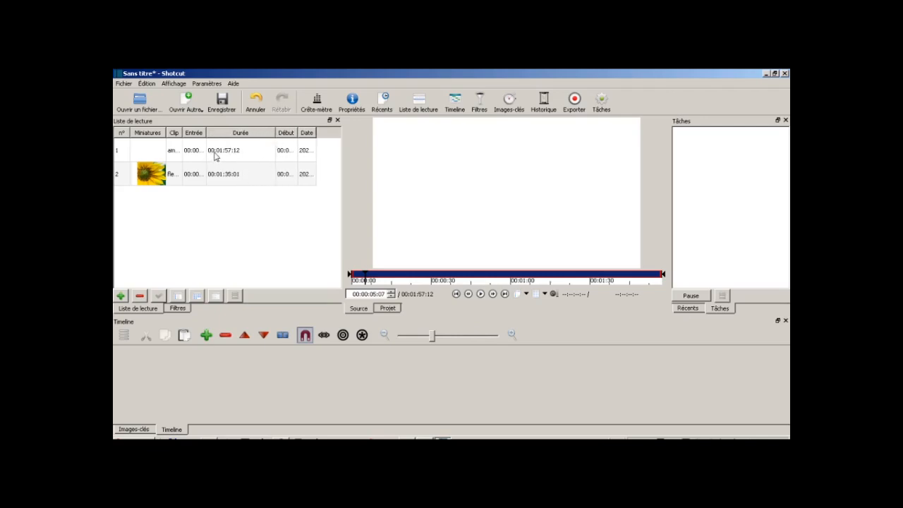
{"action": "left_click", "coordinate": [189, 181]}
{"action": "left_click", "coordinate": [193, 152]}
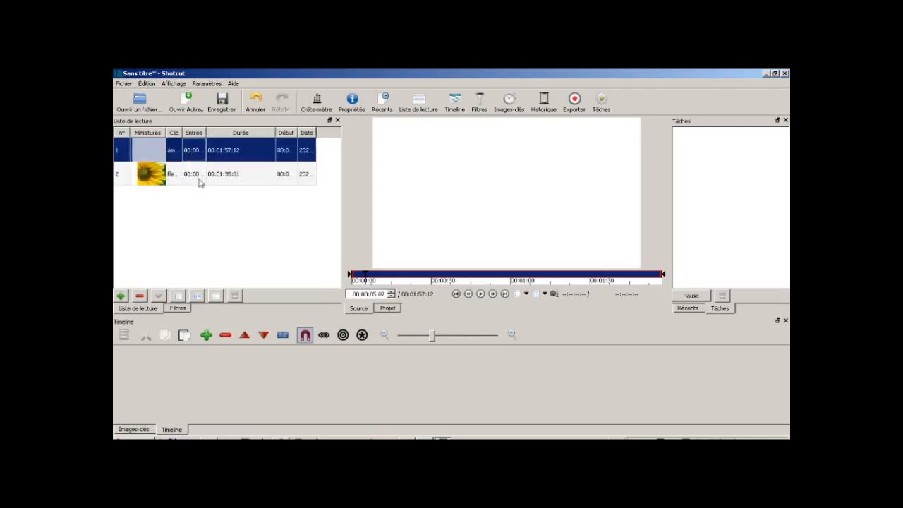
{"action": "left_click", "coordinate": [215, 182]}
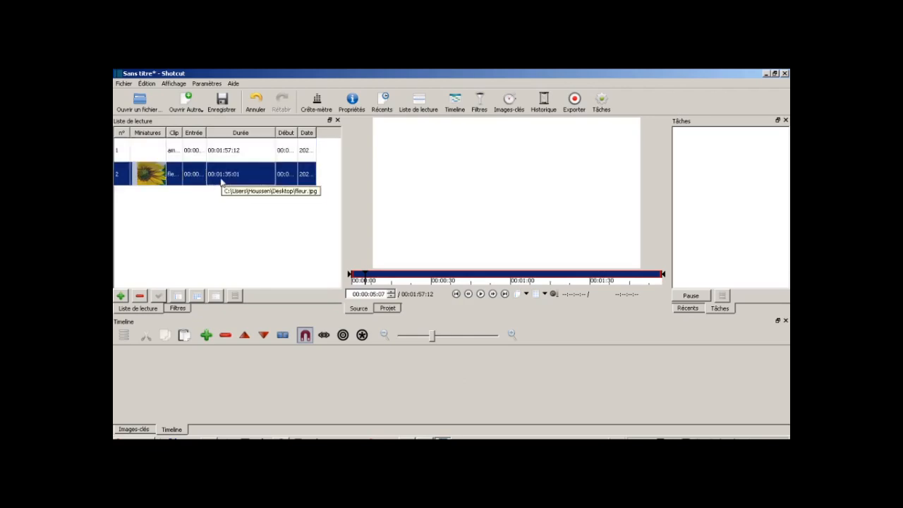
- Show the recent files list and remove the fleur.jpg clip from the playlist
{"action": "left_click", "coordinate": [688, 309]}
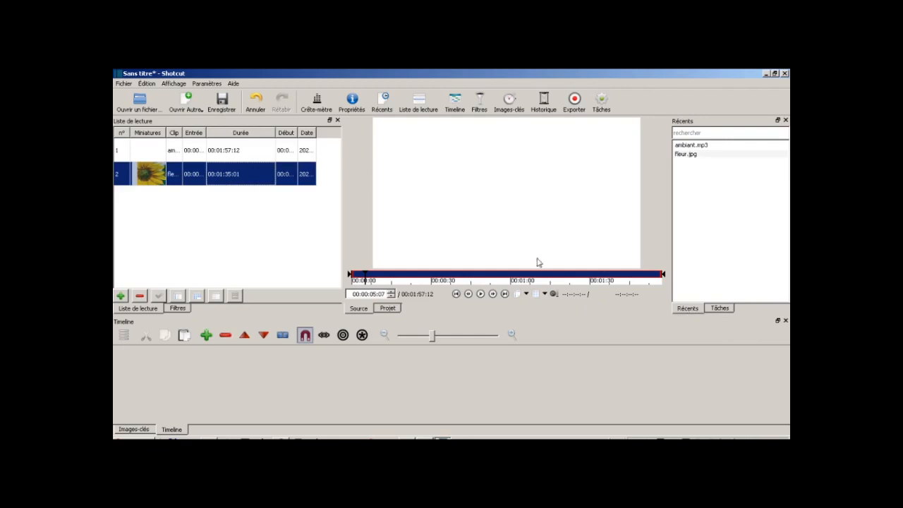
{"action": "right_click", "coordinate": [215, 182]}
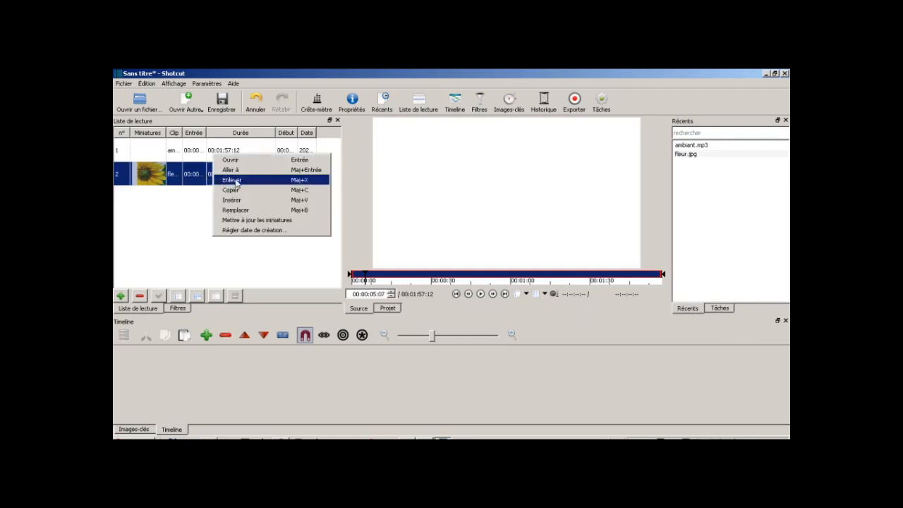
{"action": "left_click", "coordinate": [236, 182]}
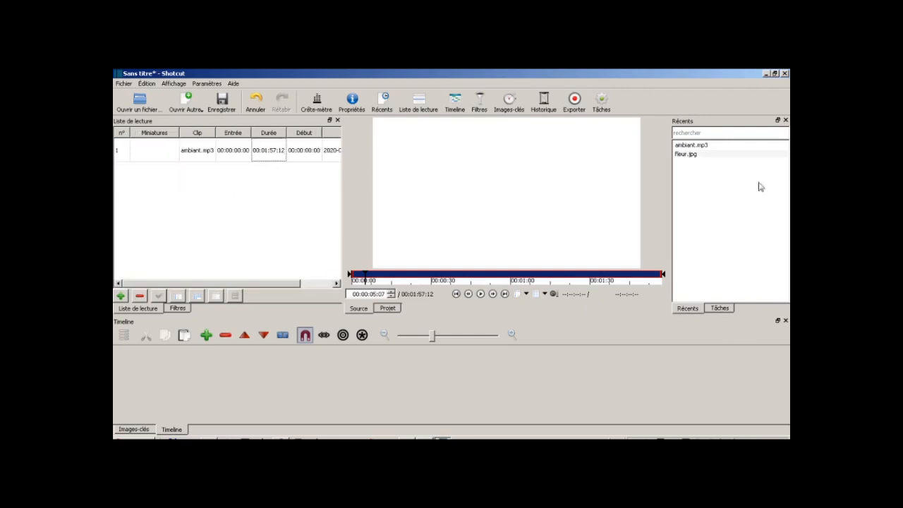
- Copy the duration value from the properties of ambiant.mp3, and close the properties
{"action": "left_click", "coordinate": [694, 145]}
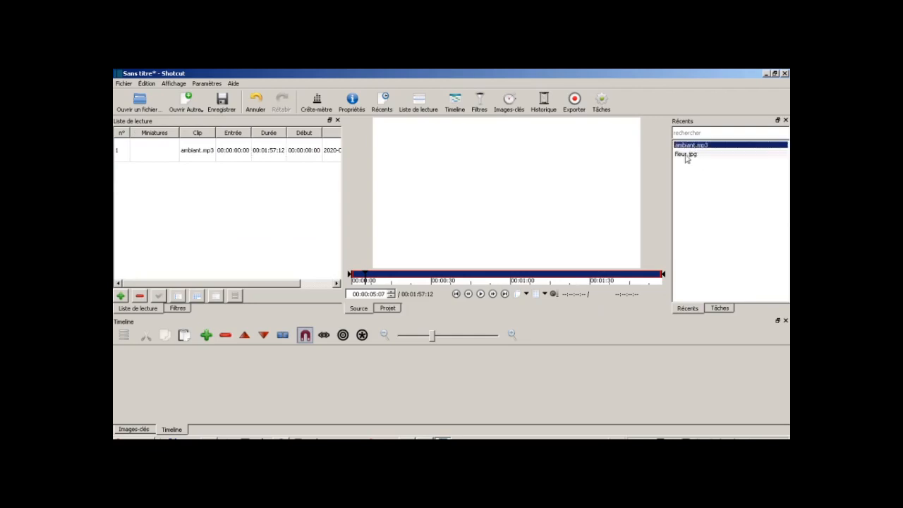
{"action": "left_click", "coordinate": [352, 100]}
{"action": "double_click", "coordinate": [236, 191]}
{"action": "right_click", "coordinate": [238, 193]}
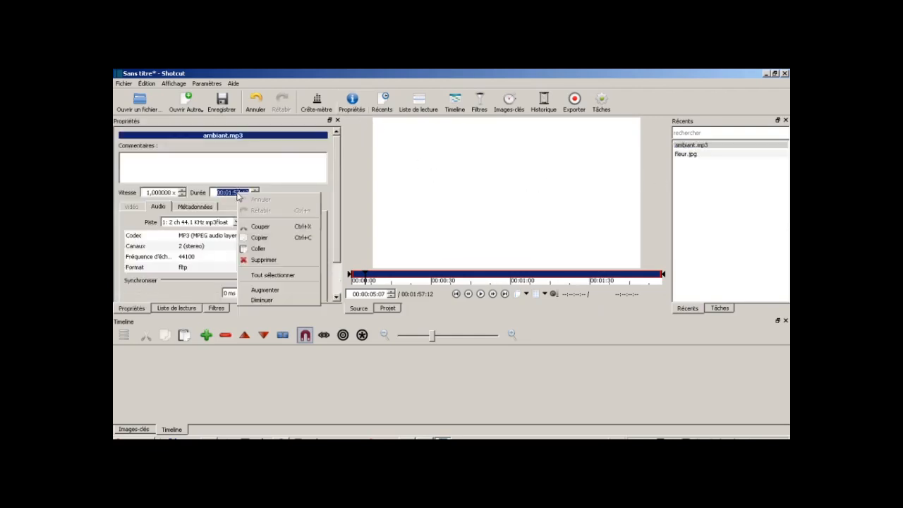
{"action": "left_click", "coordinate": [266, 238]}
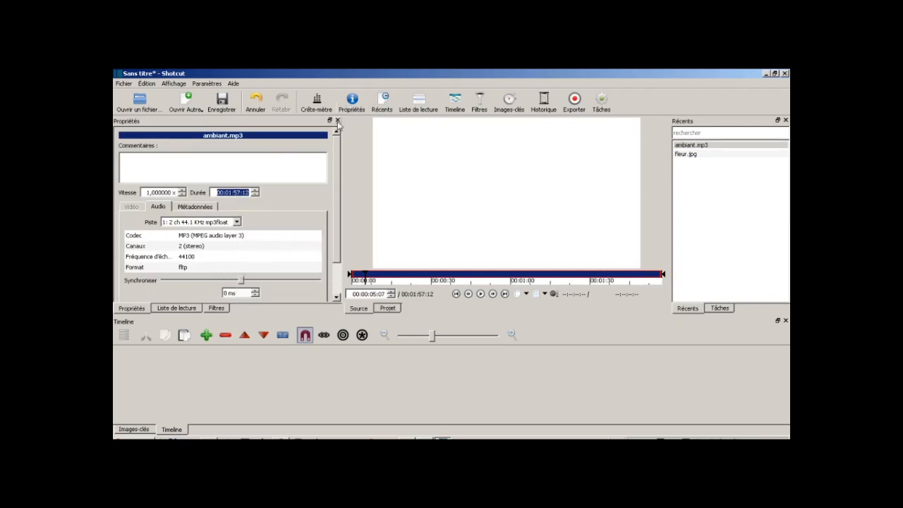
{"action": "left_click", "coordinate": [337, 120]}
- Set the duration of the recent file fleur.jpg to 00:01:57:12, make it the default, and add the image to the playlist
{"action": "double_click", "coordinate": [696, 154]}
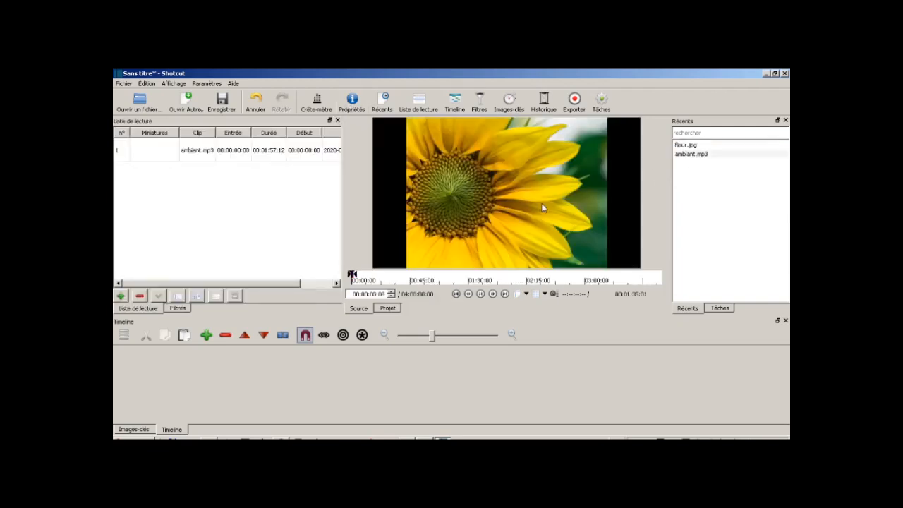
{"action": "left_click", "coordinate": [351, 99]}
{"action": "triple_click", "coordinate": [221, 204]}
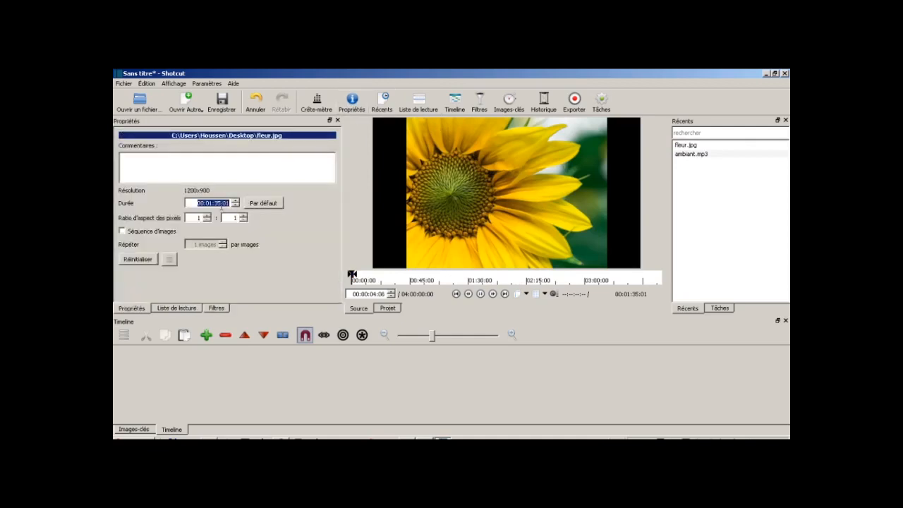
{"action": "type", "text": "00:01:57:12"}
{"action": "left_click", "coordinate": [262, 206]}
{"action": "left_click", "coordinate": [338, 121]}
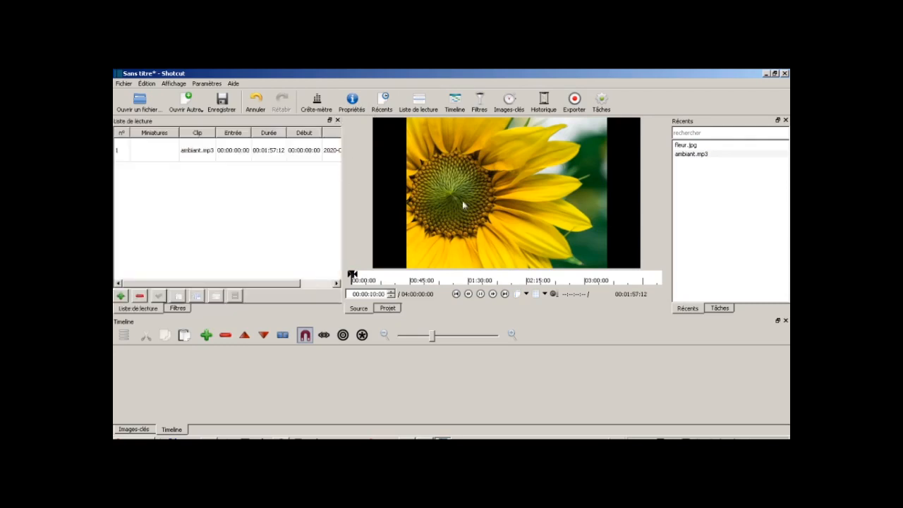
{"action": "left_click_drag", "start_coordinate": [682, 145], "coordinate": [205, 202]}
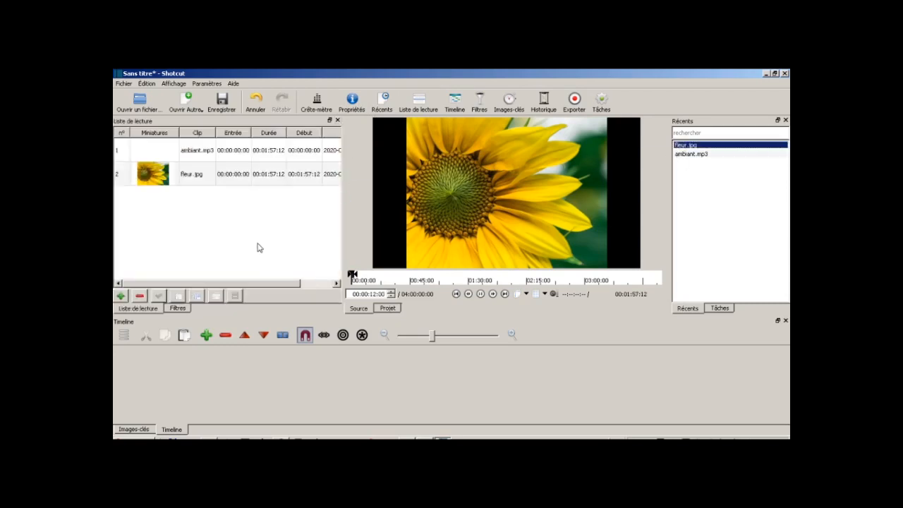
- Add a video track and an audio track to the empty timeline
{"action": "right_click", "coordinate": [244, 373]}
{"action": "left_click", "coordinate": [331, 294]}
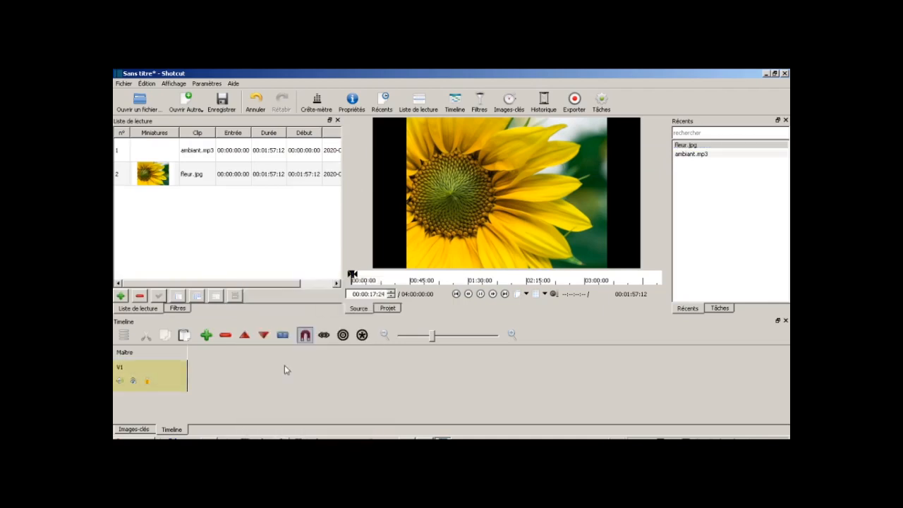
{"action": "right_click", "coordinate": [161, 407]}
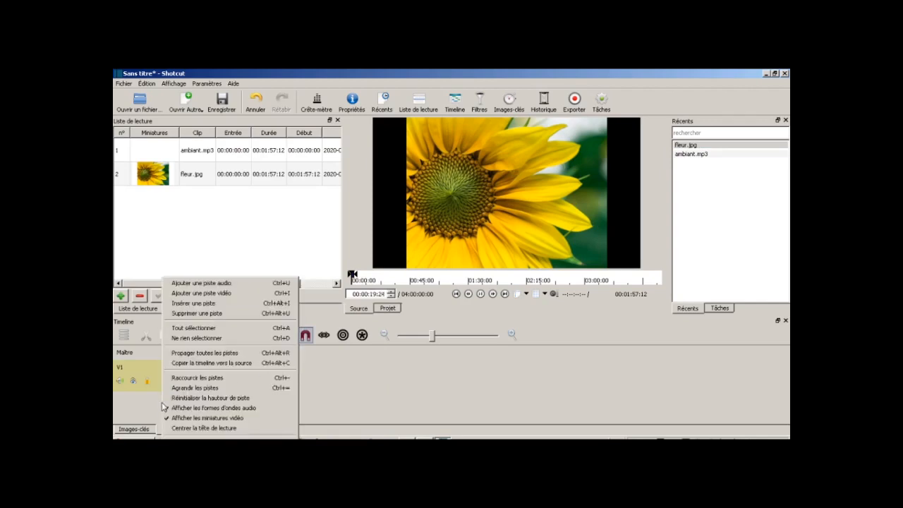
{"action": "left_click", "coordinate": [204, 282]}
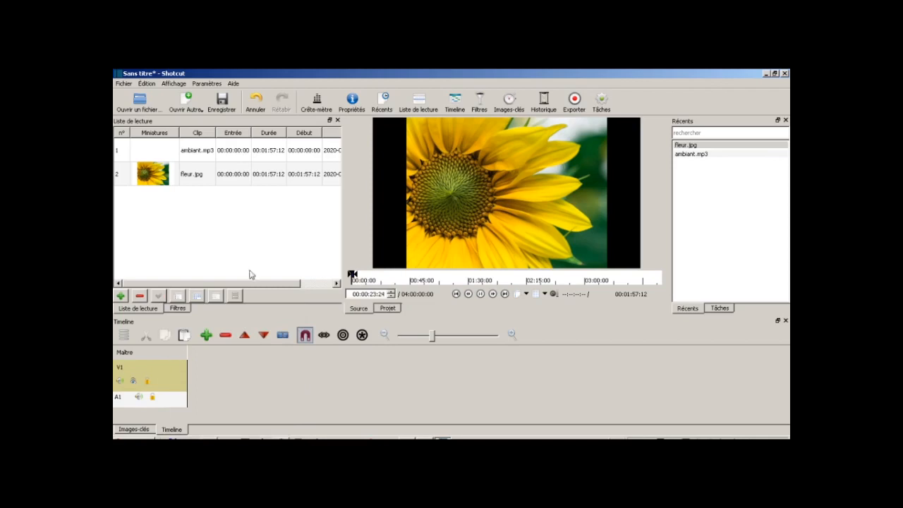
- Place fleur.jpg at the start of track V1 and ambiant.mp3 at the start of track A1, and show the project in the player
{"action": "left_click_drag", "start_coordinate": [158, 181], "coordinate": [209, 379]}
{"action": "left_click", "coordinate": [174, 150]}
{"action": "left_click_drag", "start_coordinate": [174, 149], "coordinate": [233, 406]}
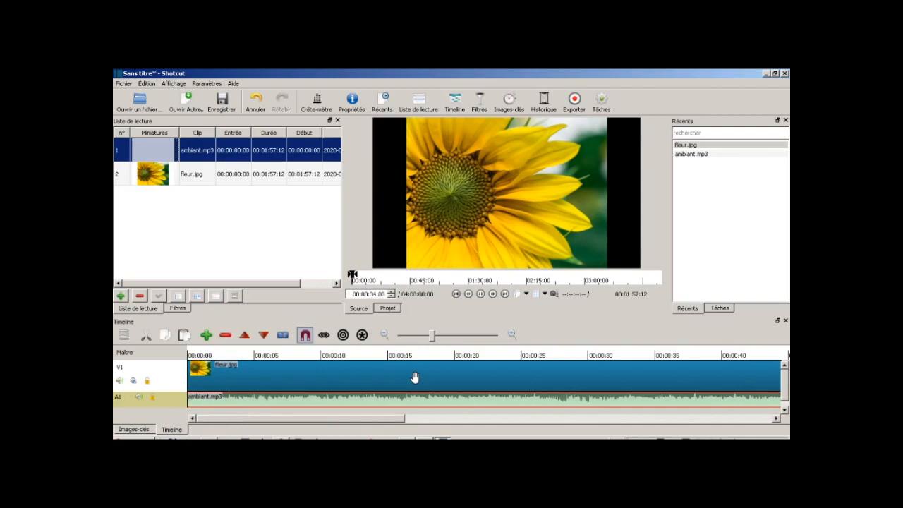
{"action": "left_click", "coordinate": [388, 309]}
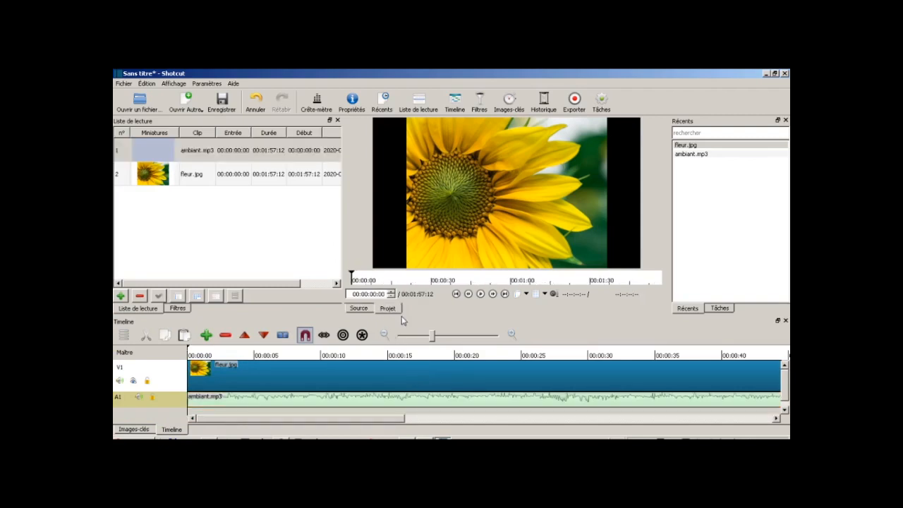
- Save the project as "filtres 1" in the Shotcut folder on the desktop
{"action": "key", "text": "ctrl+s"}
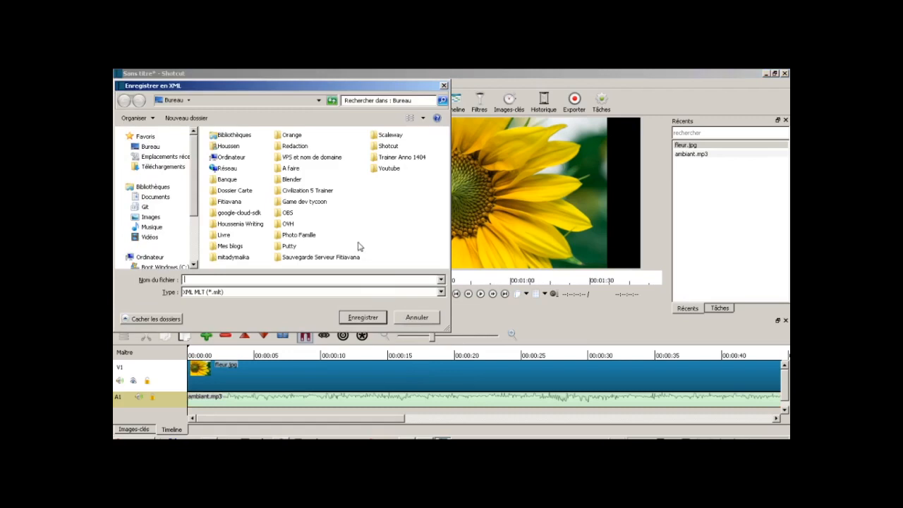
{"action": "double_click", "coordinate": [388, 145]}
{"action": "left_click", "coordinate": [309, 277]}
{"action": "type", "text": "filtr"}
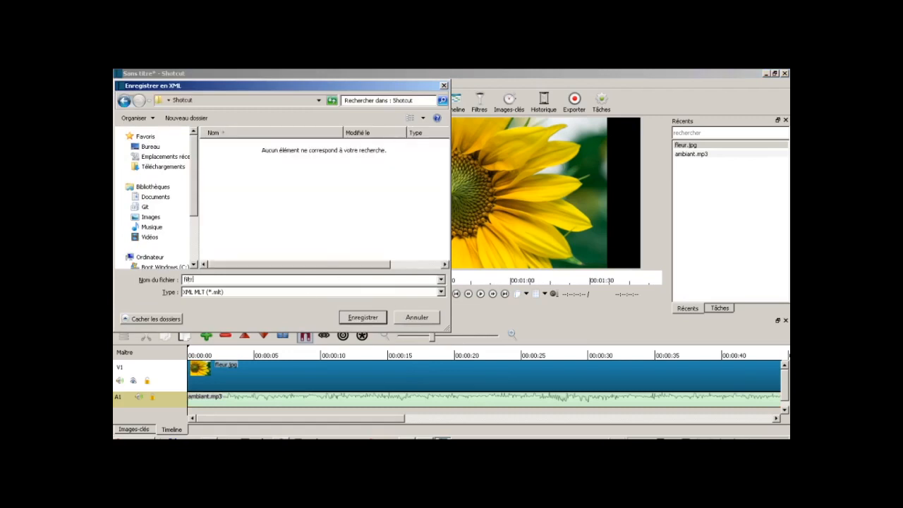
{"action": "type", "text": "es 1"}
{"action": "key", "text": "Return"}
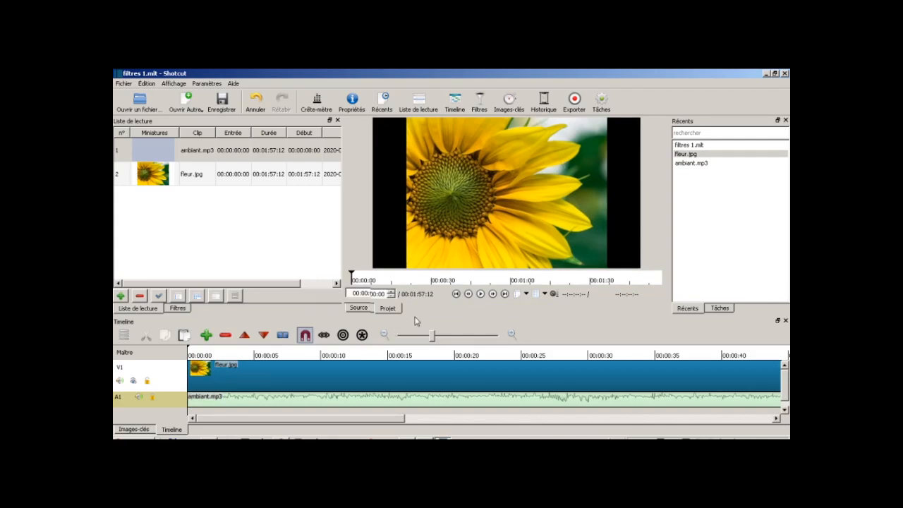
- Play the beginning of the project, return the playhead to the start, and look over the timeline tracks
{"action": "left_click", "coordinate": [480, 294]}
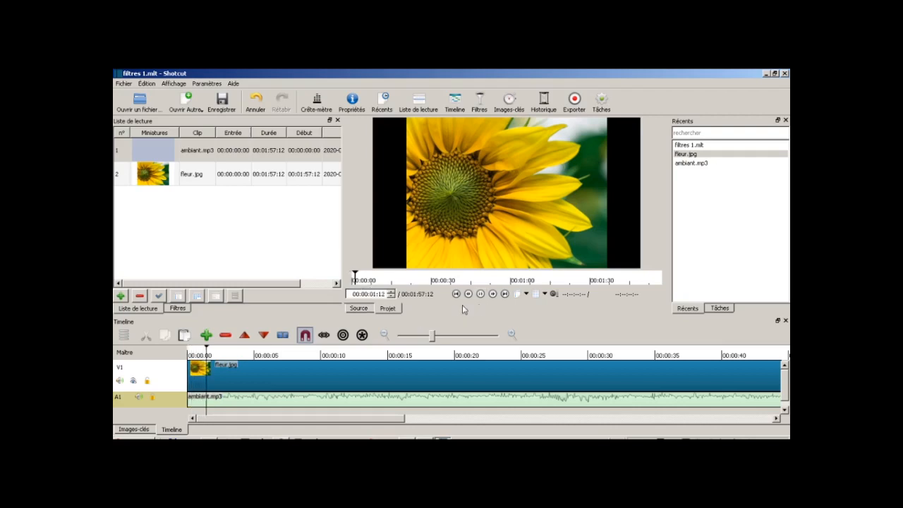
{"action": "left_click", "coordinate": [456, 293]}
{"action": "scroll", "coordinate": [264, 374], "scroll_direction": "down", "scroll_amount": 1}
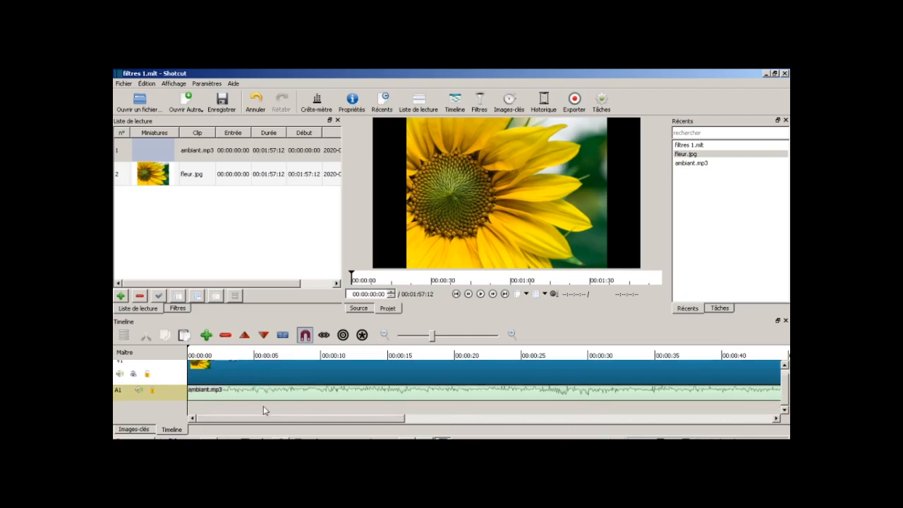
{"action": "scroll", "coordinate": [262, 409], "scroll_direction": "up", "scroll_amount": 1}
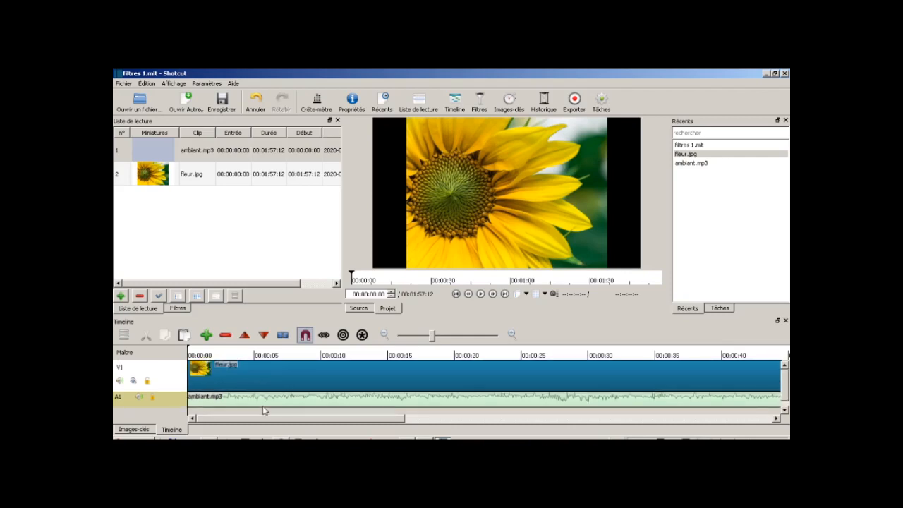
- Examine which target the filters apply to when selecting track V1, the fleur.jpg clip, track A1 and the Maître output
{"action": "left_click", "coordinate": [177, 309]}
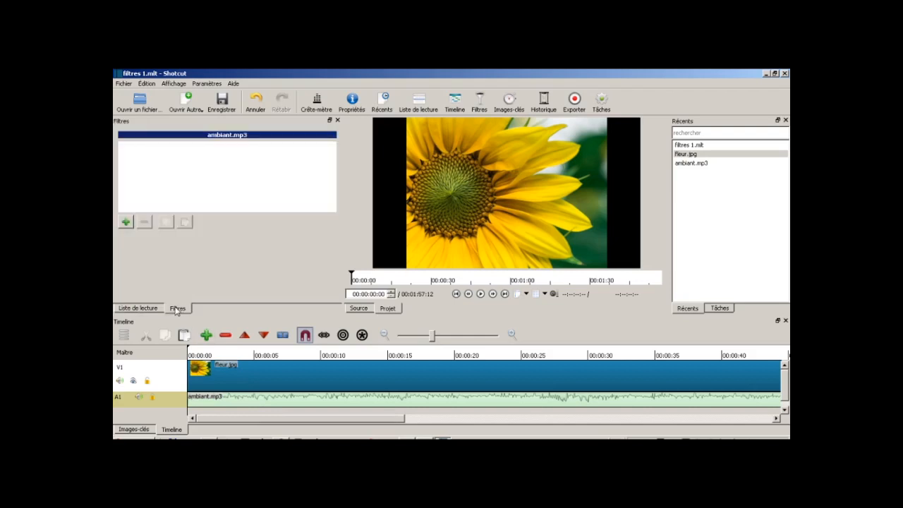
{"action": "left_click", "coordinate": [153, 310]}
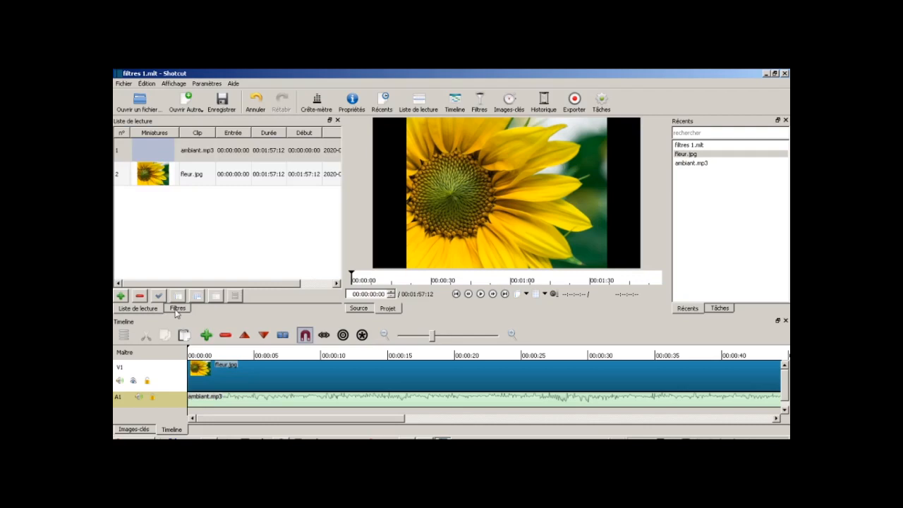
{"action": "left_click", "coordinate": [177, 310]}
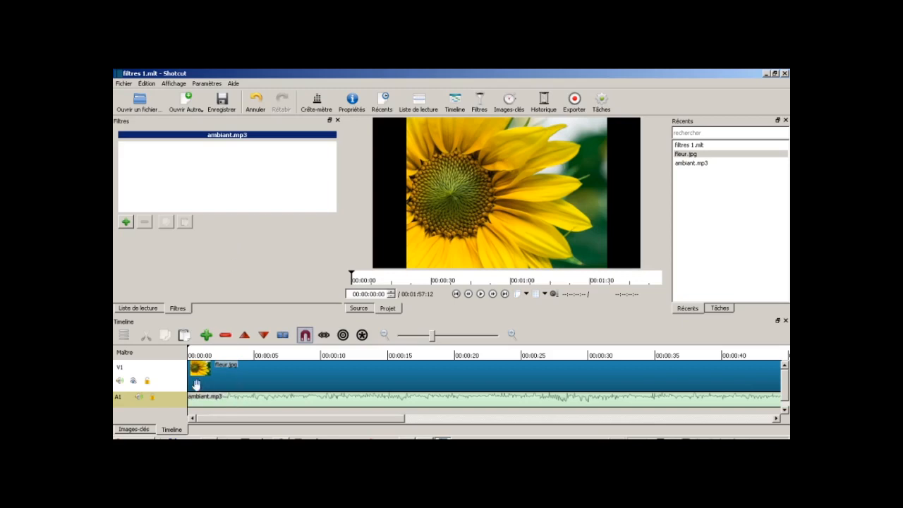
{"action": "left_click", "coordinate": [175, 385]}
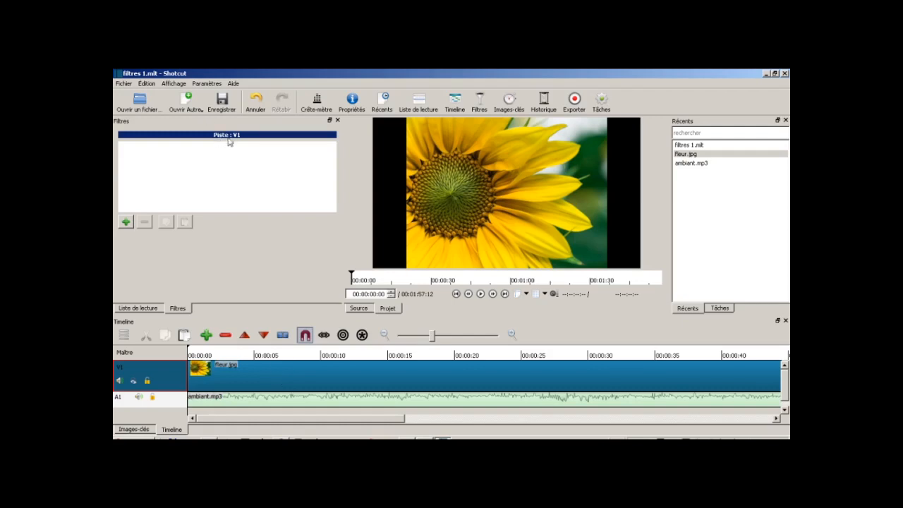
{"action": "left_click", "coordinate": [247, 374]}
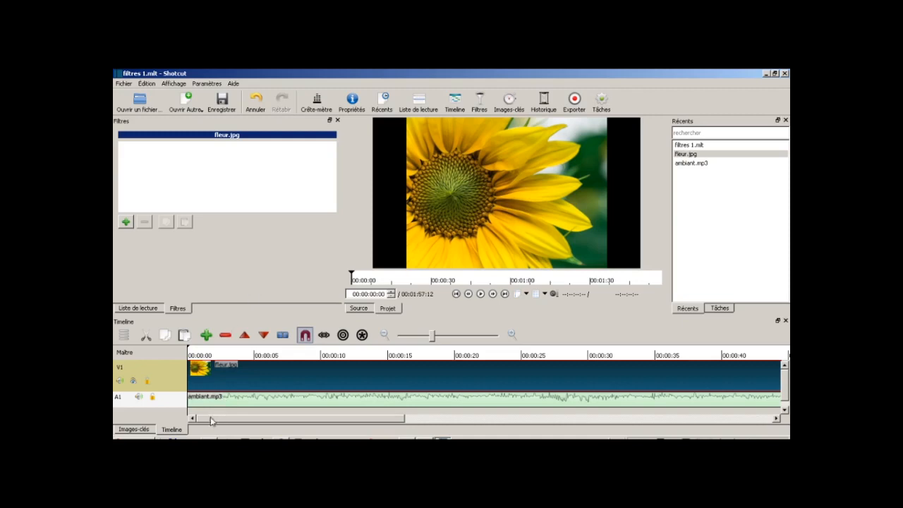
{"action": "left_click", "coordinate": [183, 401]}
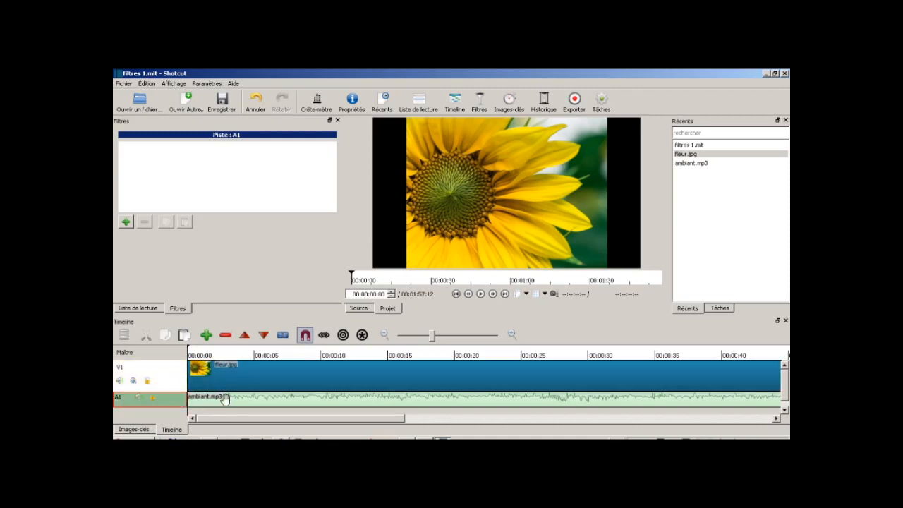
{"action": "left_click", "coordinate": [181, 402]}
{"action": "left_click", "coordinate": [166, 354]}
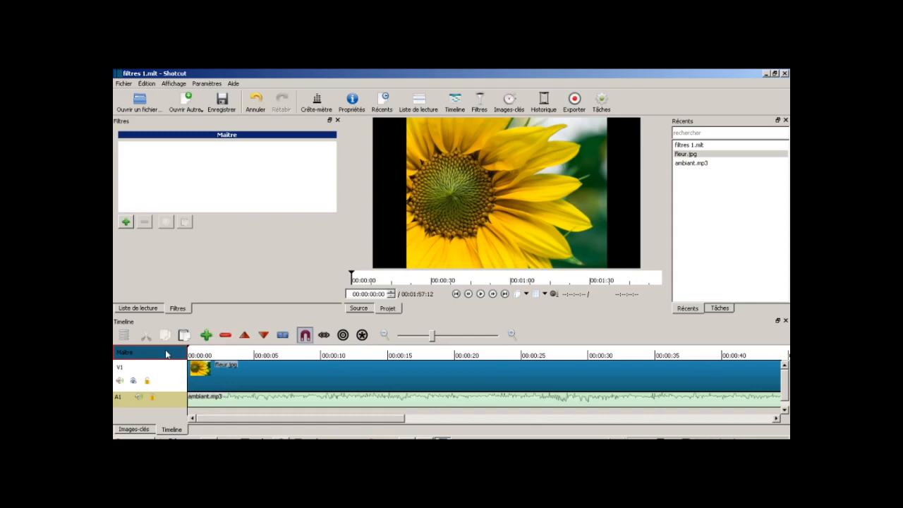
- Select the fleur.jpg clip on track V1 as the filter target and save the project
{"action": "left_click", "coordinate": [212, 384]}
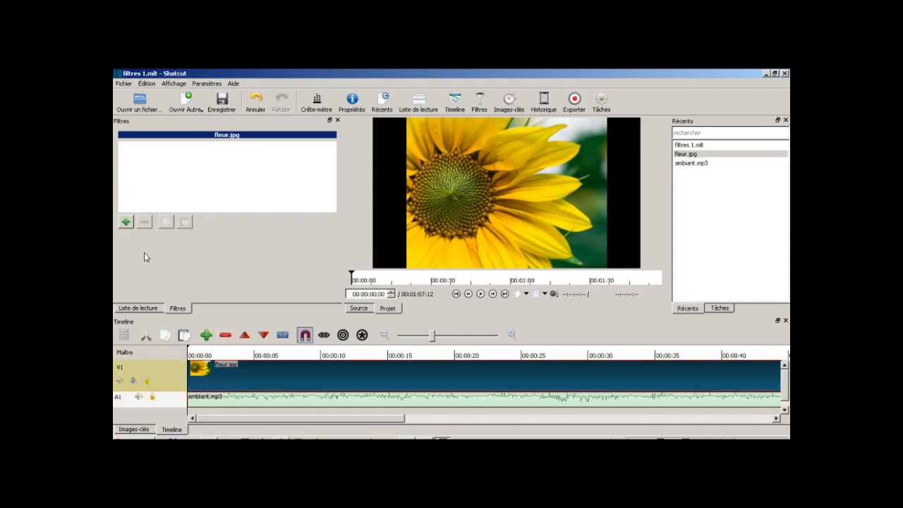
{"action": "key", "text": "ctrl+s"}
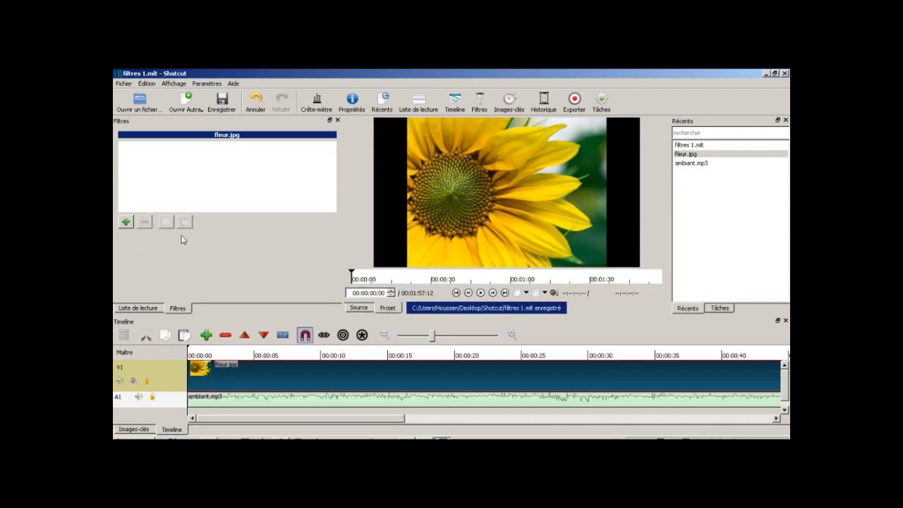
- Open the filter chooser for the fleur.jpg clip and look through the list of favourite filters
{"action": "left_click", "coordinate": [127, 223]}
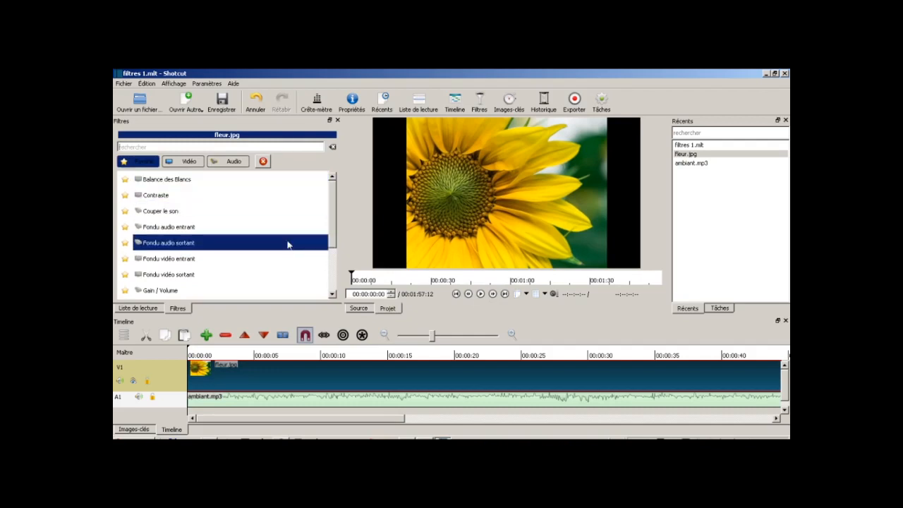
{"action": "scroll", "coordinate": [287, 245], "scroll_direction": "down", "scroll_amount": 2}
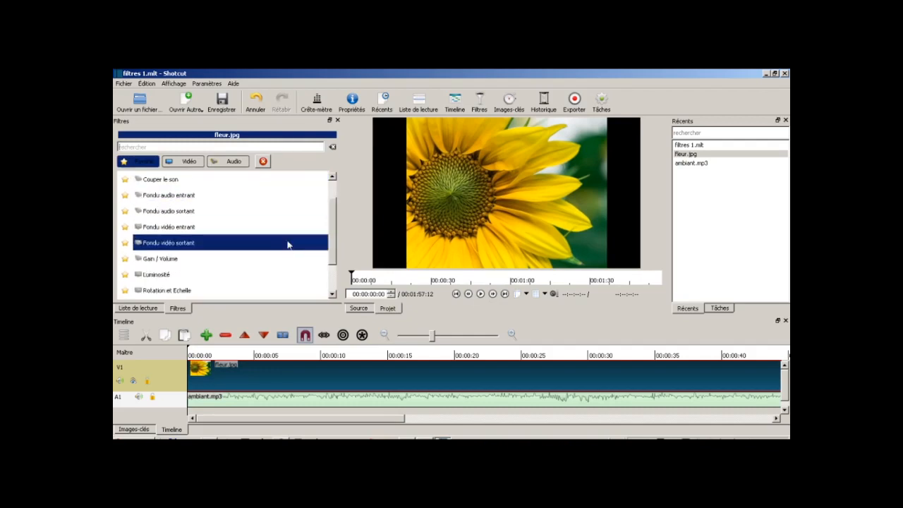
{"action": "scroll", "coordinate": [288, 260], "scroll_direction": "up", "scroll_amount": 1}
{"action": "scroll", "coordinate": [288, 259], "scroll_direction": "down", "scroll_amount": 1}
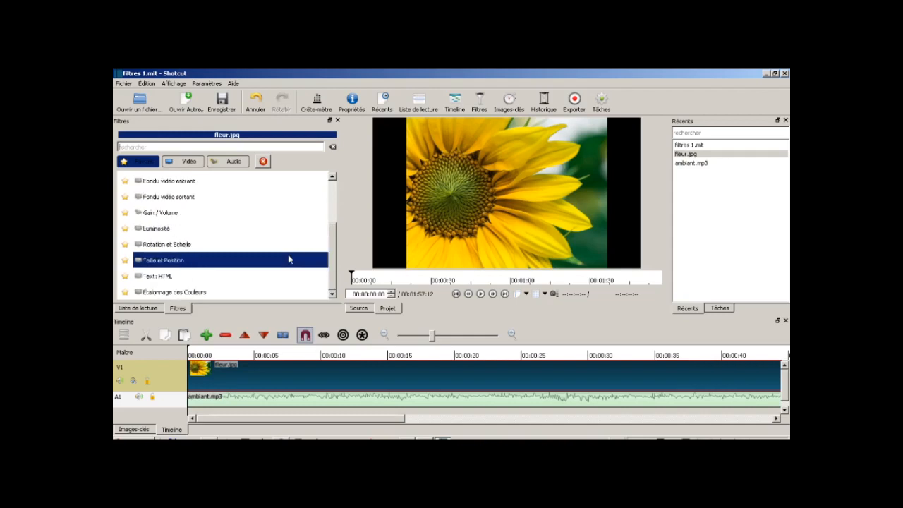
{"action": "scroll", "coordinate": [289, 259], "scroll_direction": "up", "scroll_amount": 2}
{"action": "scroll", "coordinate": [288, 260], "scroll_direction": "down", "scroll_amount": 2}
{"action": "scroll", "coordinate": [288, 260], "scroll_direction": "up", "scroll_amount": 2}
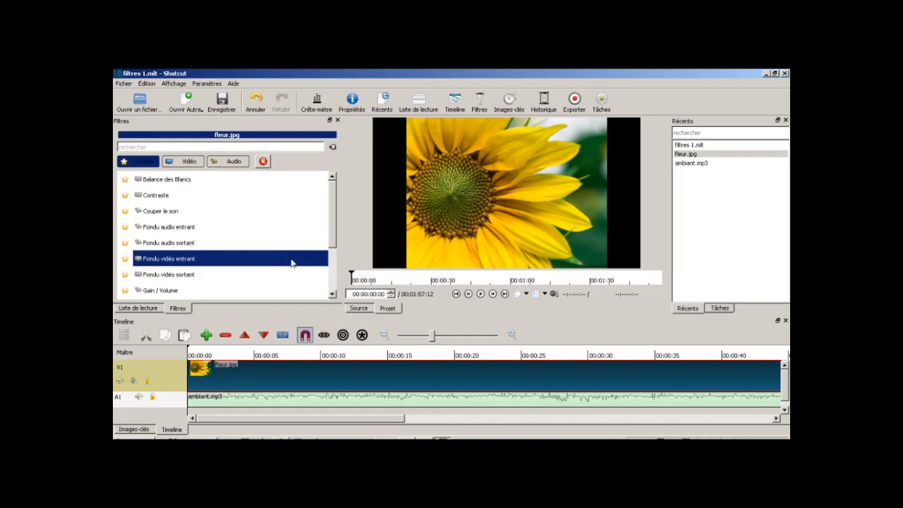
{"action": "scroll", "coordinate": [259, 240], "scroll_direction": "down", "scroll_amount": 2}
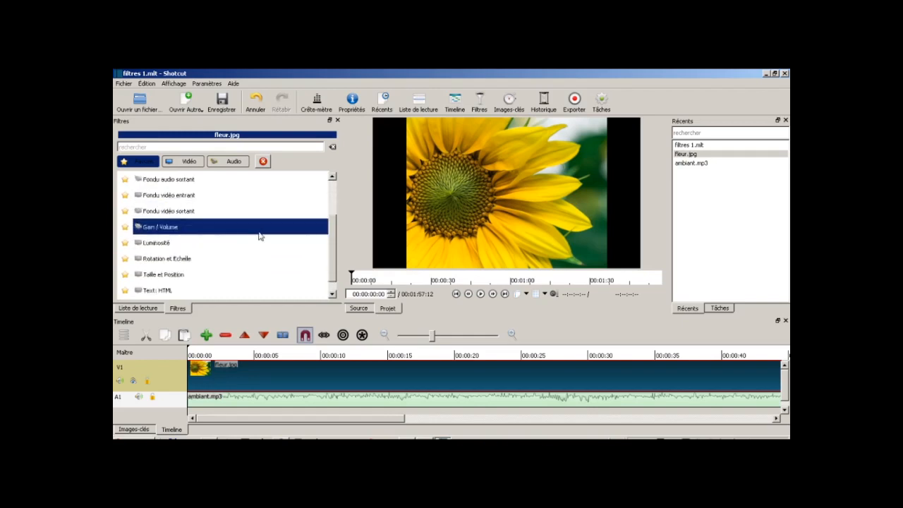
{"action": "scroll", "coordinate": [209, 237], "scroll_direction": "up", "scroll_amount": 2}
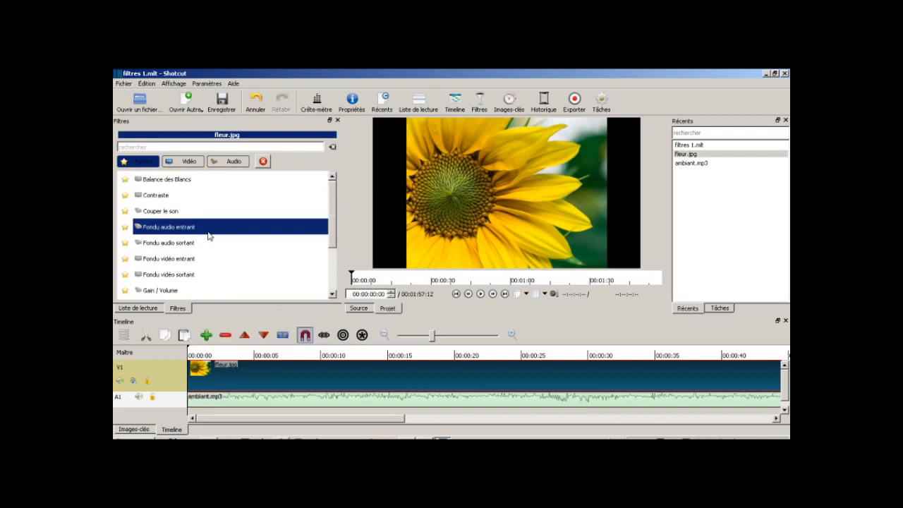
- Browse the video and audio filter categories available for the fleur.jpg clip
{"action": "left_click", "coordinate": [189, 161]}
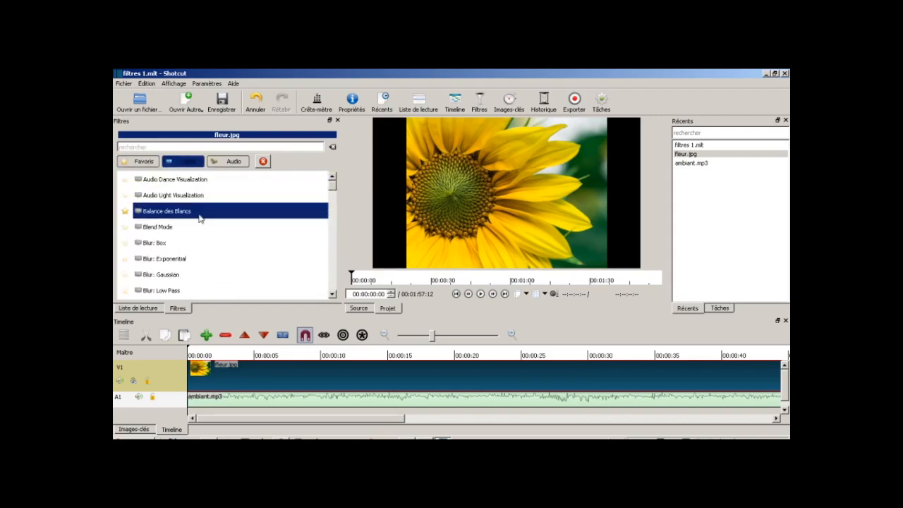
{"action": "scroll", "coordinate": [205, 252], "scroll_direction": "down", "scroll_amount": 10}
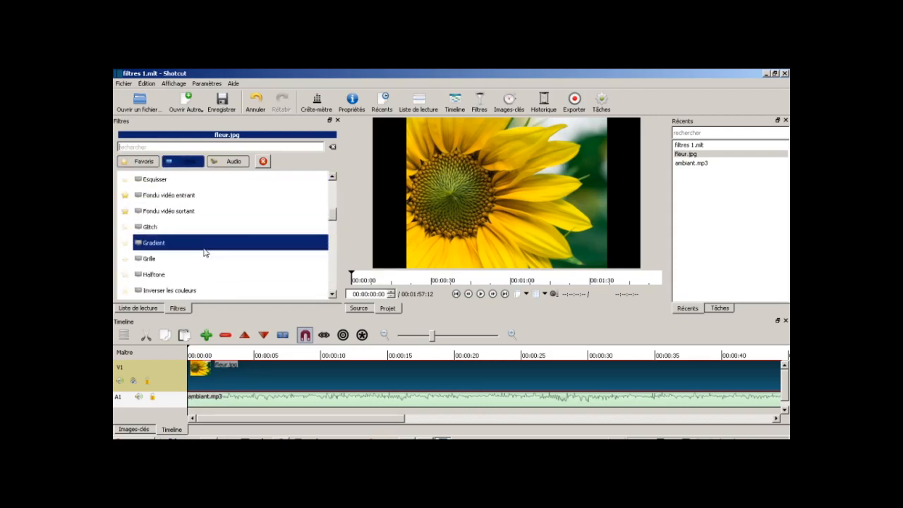
{"action": "scroll", "coordinate": [205, 252], "scroll_direction": "down", "scroll_amount": 8}
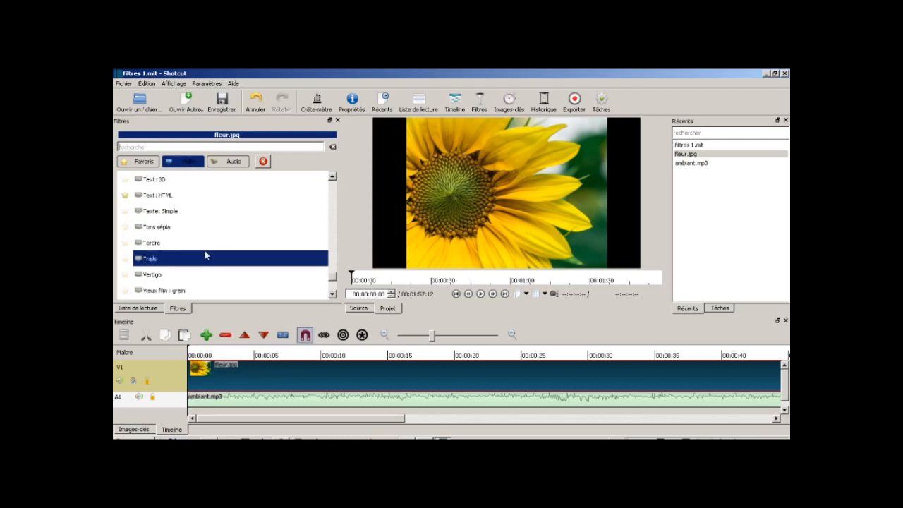
{"action": "left_click", "coordinate": [233, 162]}
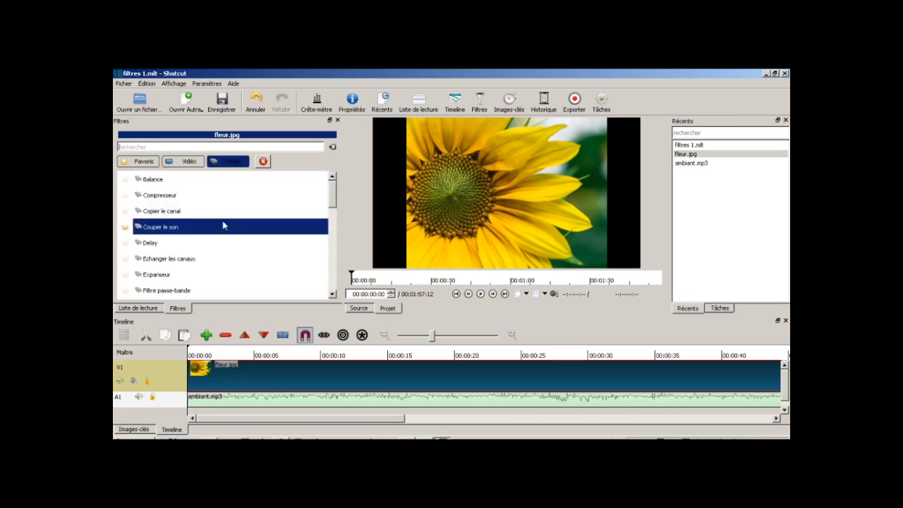
{"action": "left_click", "coordinate": [183, 161]}
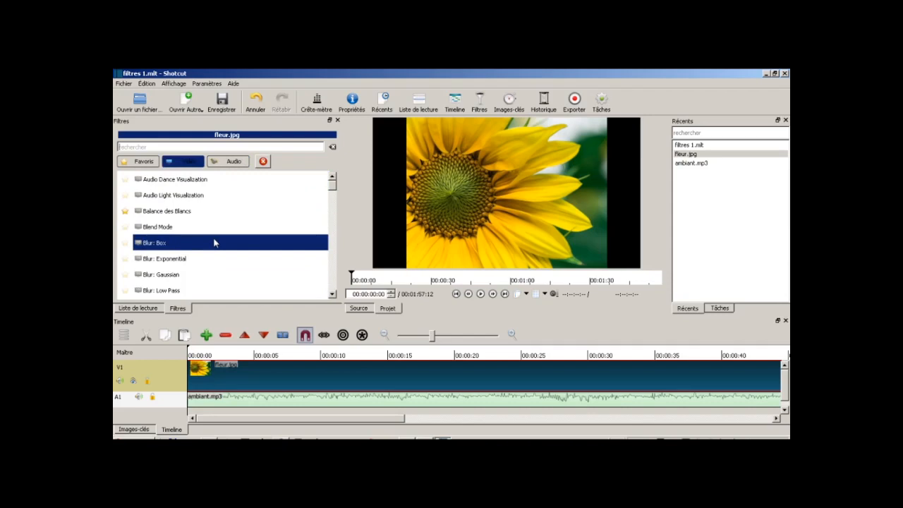
{"action": "scroll", "coordinate": [216, 251], "scroll_direction": "down", "scroll_amount": 1}
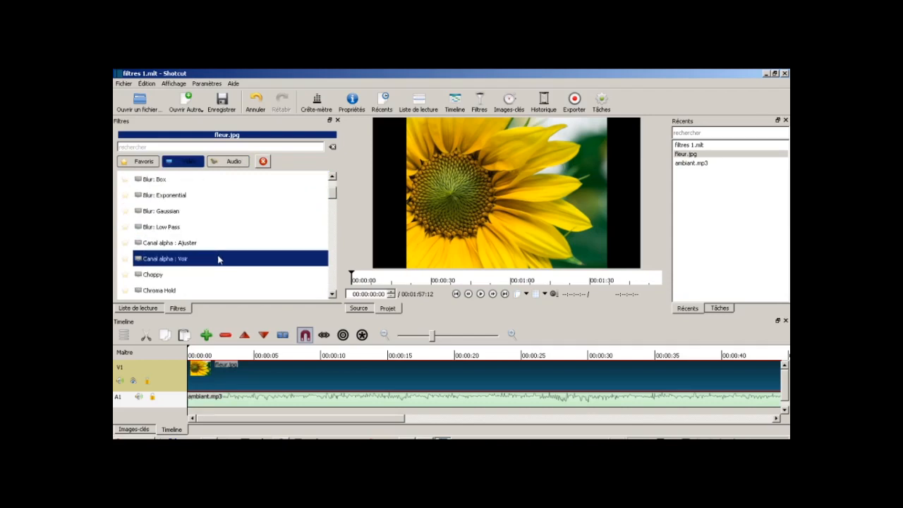
{"action": "scroll", "coordinate": [218, 260], "scroll_direction": "down", "scroll_amount": 4}
{"action": "scroll", "coordinate": [218, 260], "scroll_direction": "up", "scroll_amount": 4}
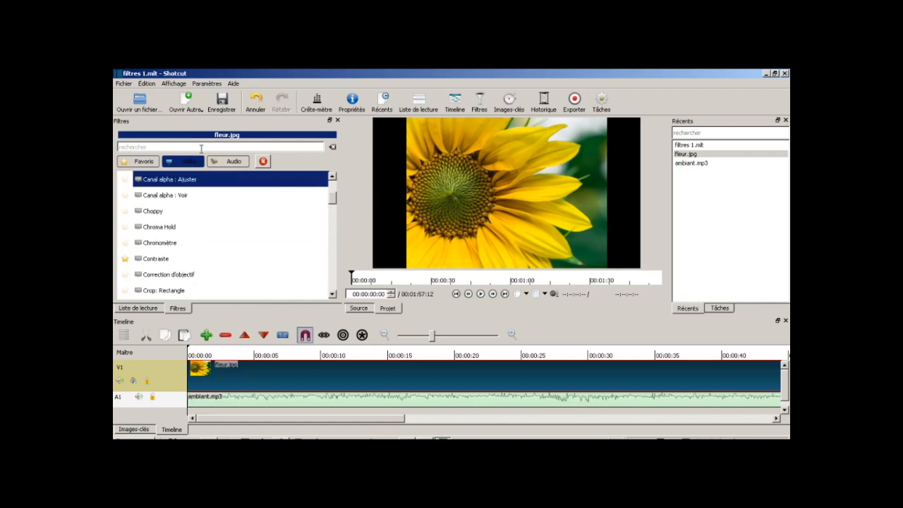
- Search the filters for "satur" and add the Saturation filter to the fleur.jpg clip
{"action": "left_click", "coordinate": [201, 148]}
{"action": "type", "text": "s"}
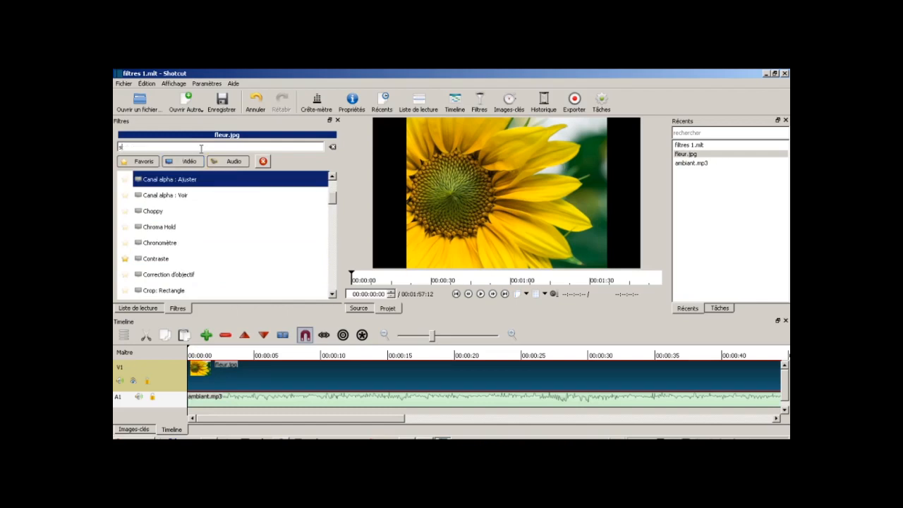
{"action": "type", "text": "atur"}
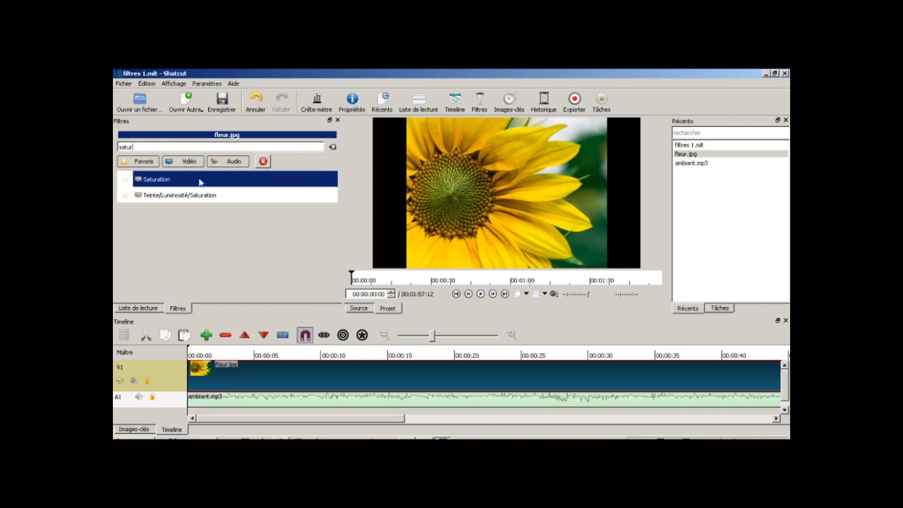
{"action": "left_click", "coordinate": [199, 182]}
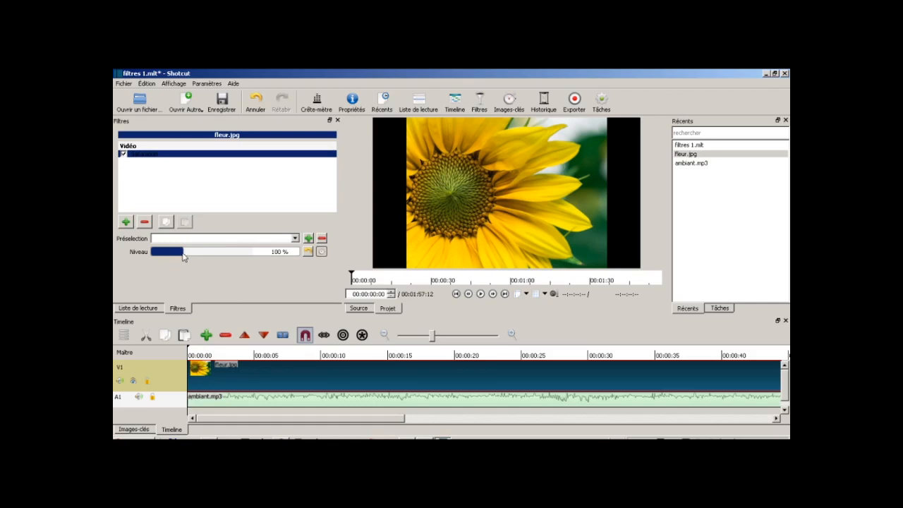
- Try a Saturation level of 0 % on the fleur.jpg clip, and reset the level to its default
{"action": "left_click_drag", "start_coordinate": [184, 258], "coordinate": [140, 258]}
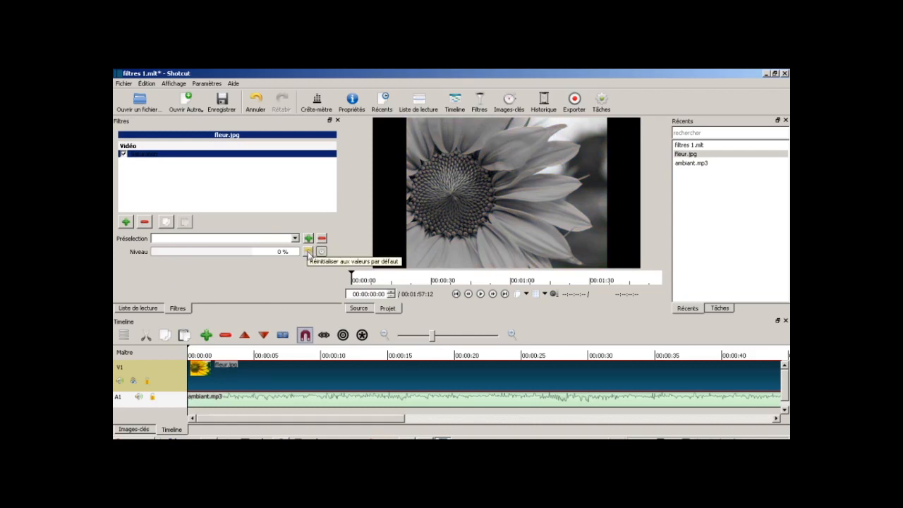
{"action": "left_click", "coordinate": [308, 252]}
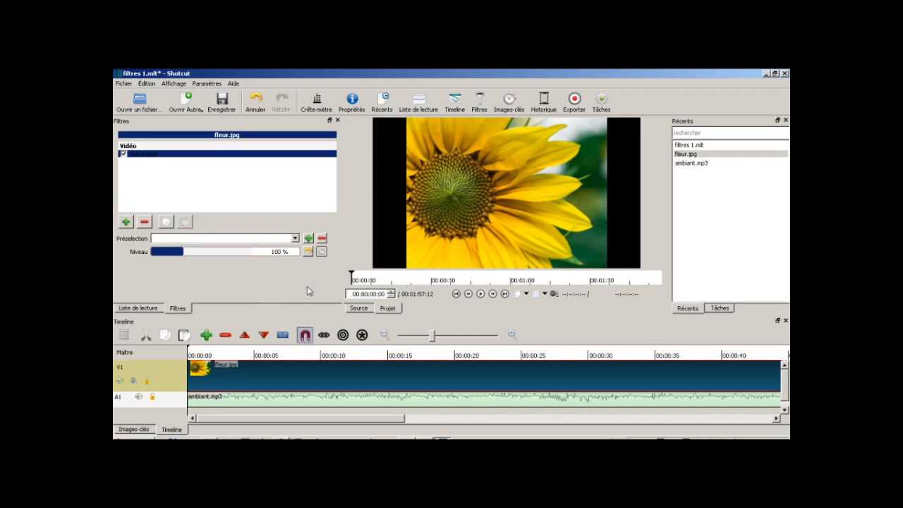
- Fit the whole clip in the timeline view, play and scrub through the project, and return the playhead to the start
{"action": "left_click", "coordinate": [384, 337]}
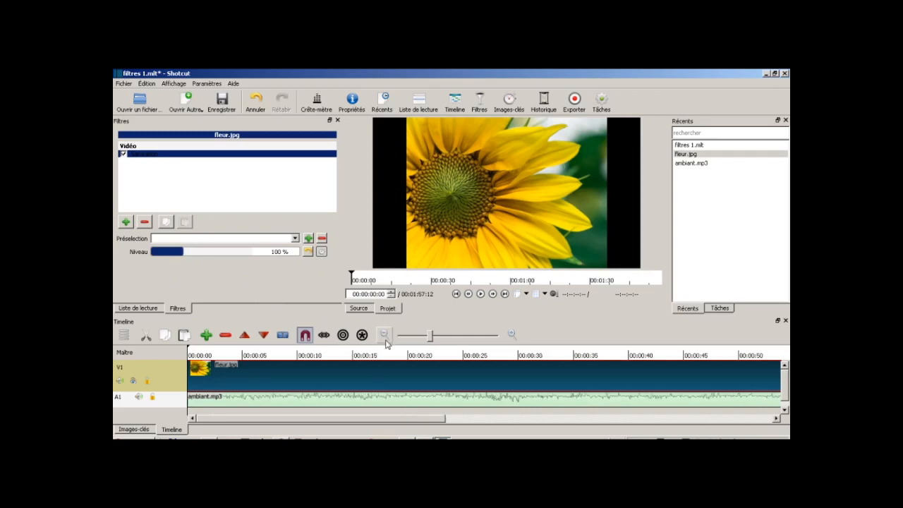
{"action": "left_click", "coordinate": [385, 337]}
{"action": "left_click", "coordinate": [384, 337]}
{"action": "left_click", "coordinate": [385, 337]}
{"action": "left_click", "coordinate": [384, 337]}
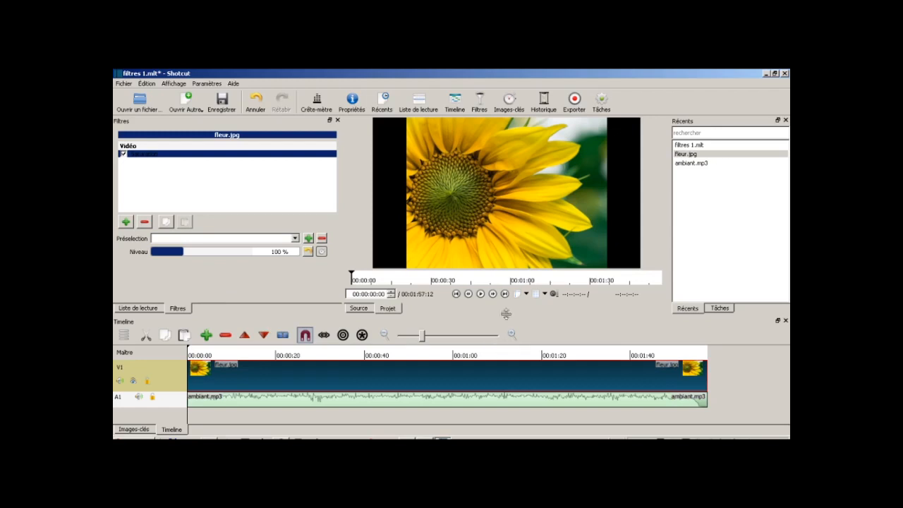
{"action": "left_click", "coordinate": [480, 293]}
{"action": "left_click_drag", "start_coordinate": [471, 281], "coordinate": [607, 281]}
{"action": "left_click", "coordinate": [456, 294]}
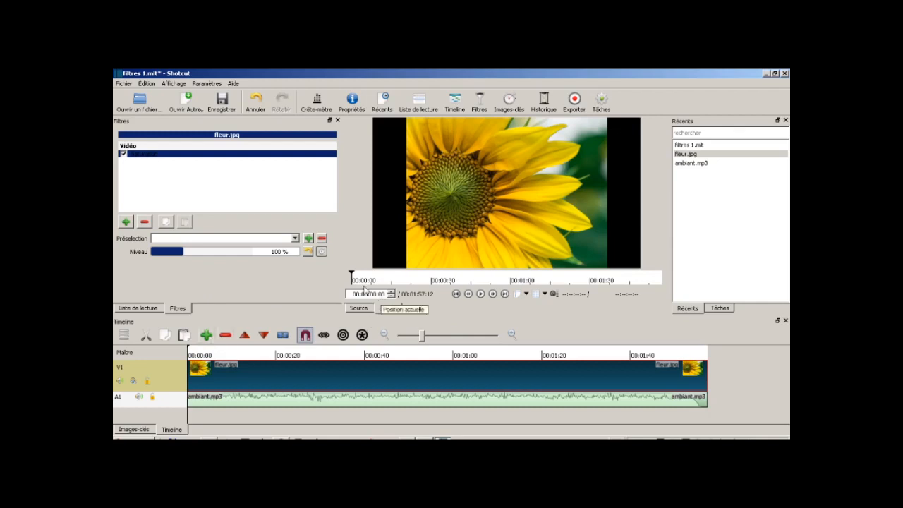
- Set the Saturation filter's level to 0 % on the fleur.jpg clip
{"action": "left_click", "coordinate": [181, 254]}
{"action": "left_click_drag", "start_coordinate": [182, 255], "coordinate": [141, 254]}
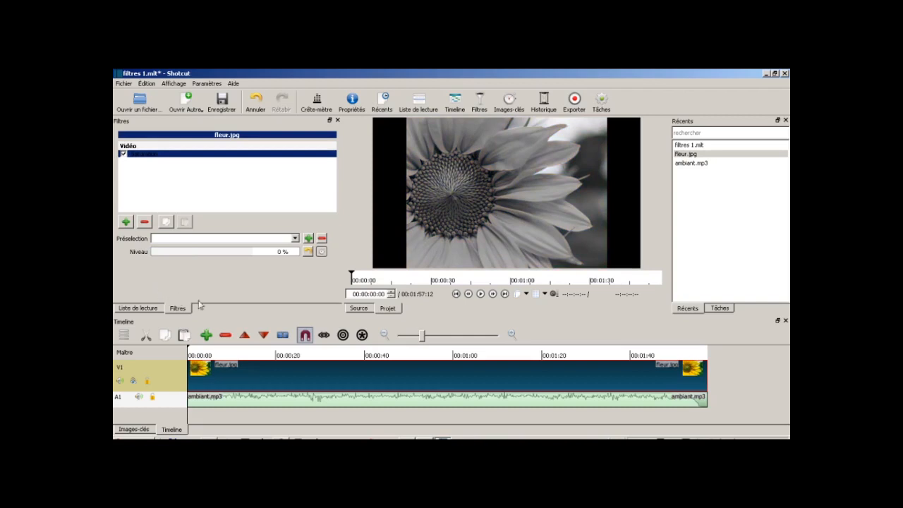
- Check the desaturated image from start to end by playing and scrubbing, and return the playhead to the start
{"action": "left_click", "coordinate": [504, 294]}
{"action": "left_click", "coordinate": [456, 293]}
{"action": "left_click", "coordinate": [480, 293]}
{"action": "left_click_drag", "start_coordinate": [479, 284], "coordinate": [644, 280]}
{"action": "left_click", "coordinate": [456, 293]}
- Show the Saturation filter's keyframes and limit the filter to the span from 00:00:09:01 to 00:00:18:21
{"action": "left_click", "coordinate": [509, 102]}
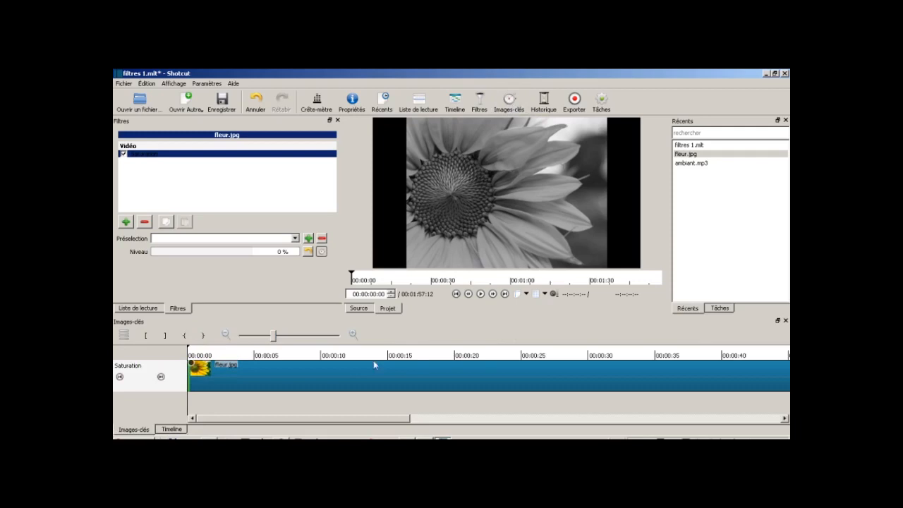
{"action": "left_click", "coordinate": [226, 335]}
{"action": "left_click", "coordinate": [226, 335]}
{"action": "left_click", "coordinate": [225, 335]}
{"action": "left_click", "coordinate": [226, 336]}
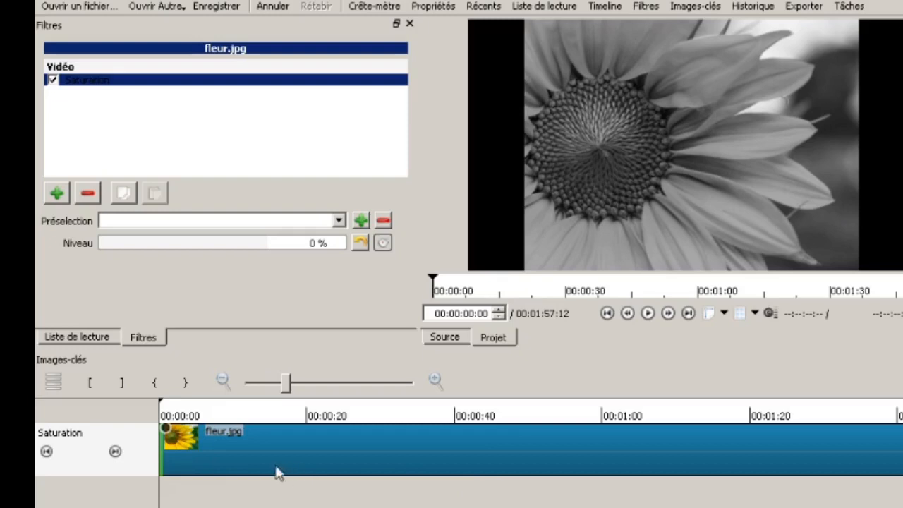
{"action": "left_click", "coordinate": [214, 416]}
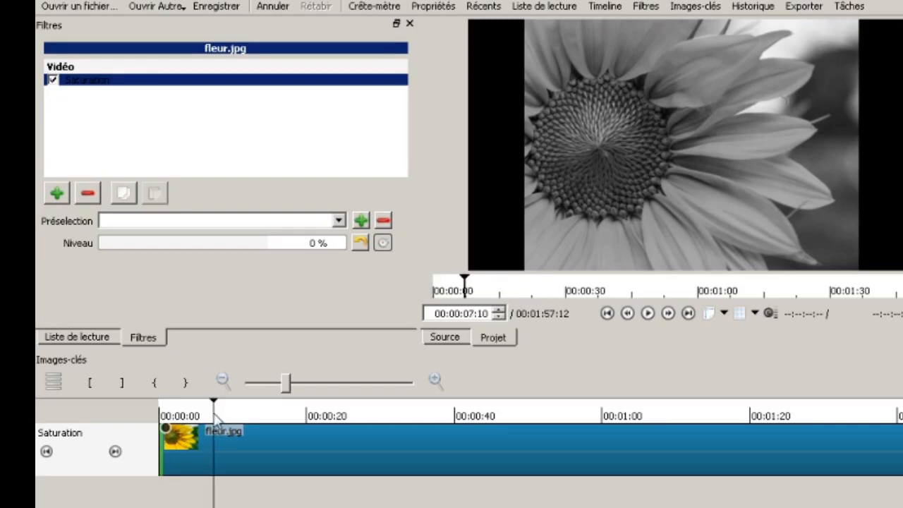
{"action": "left_click", "coordinate": [269, 416]}
{"action": "left_click", "coordinate": [226, 416]}
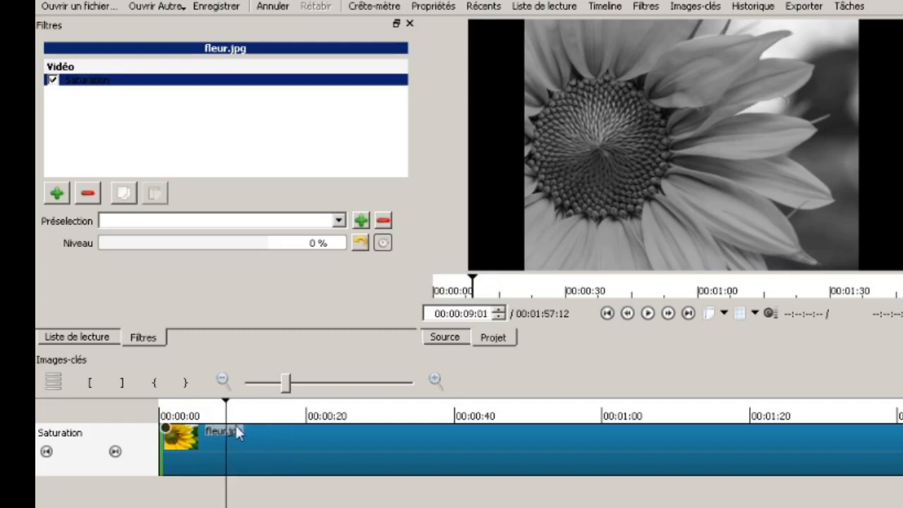
{"action": "left_click", "coordinate": [91, 388]}
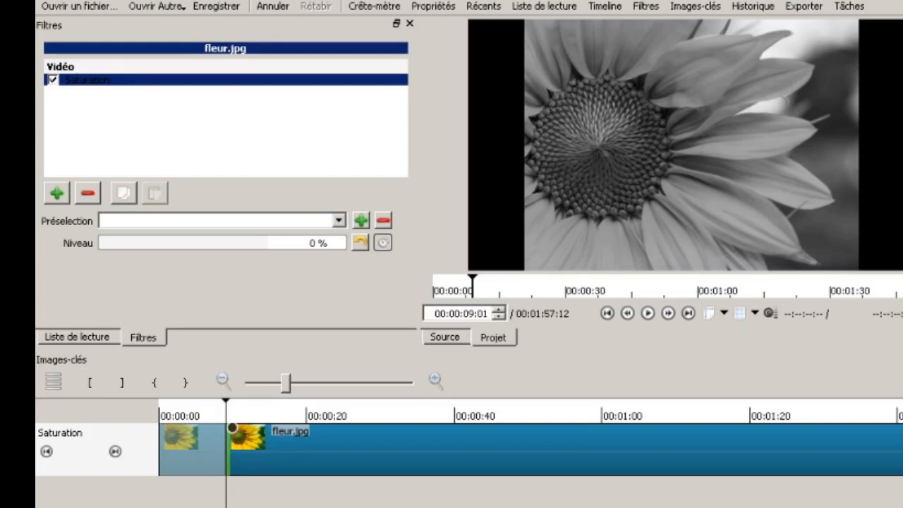
{"action": "left_click", "coordinate": [299, 429]}
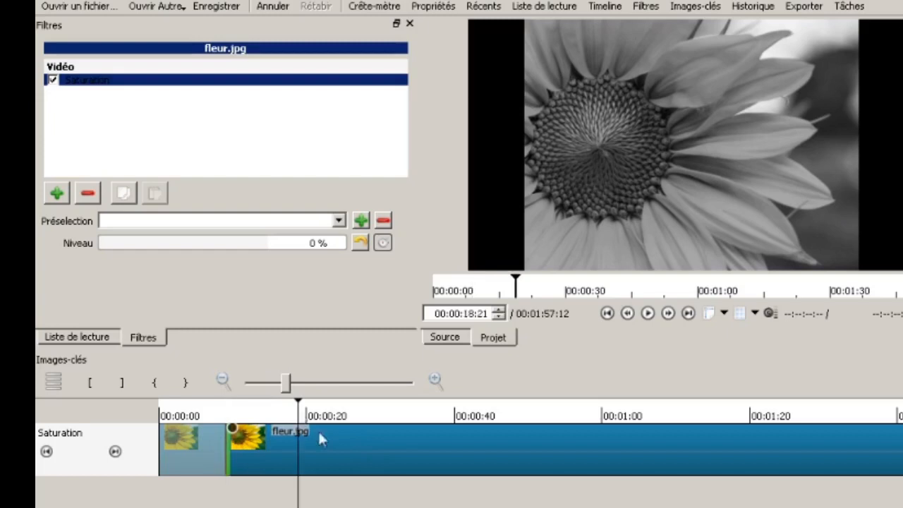
{"action": "left_click", "coordinate": [122, 383]}
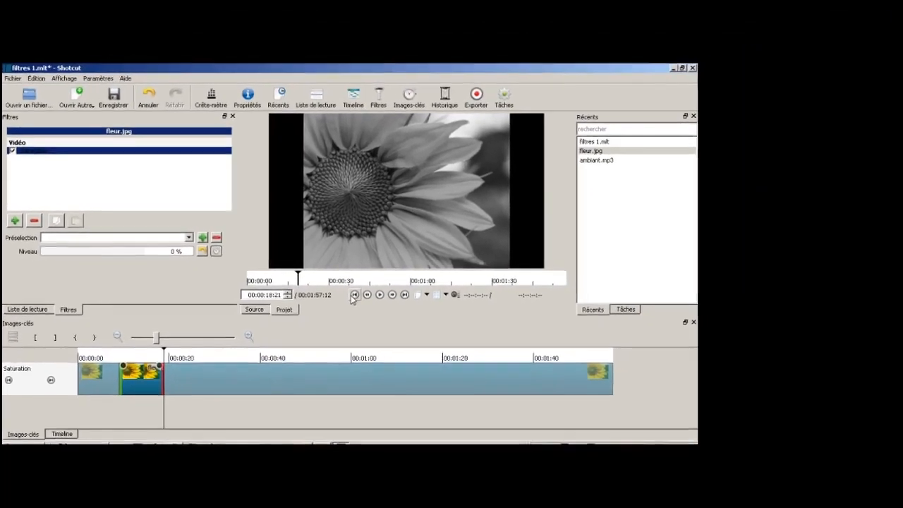
- Play the clip from about 00:00:04:22 into the filtered span to check the effect, and return the playhead to the start
{"action": "left_click", "coordinate": [449, 301]}
{"action": "left_click", "coordinate": [209, 356]}
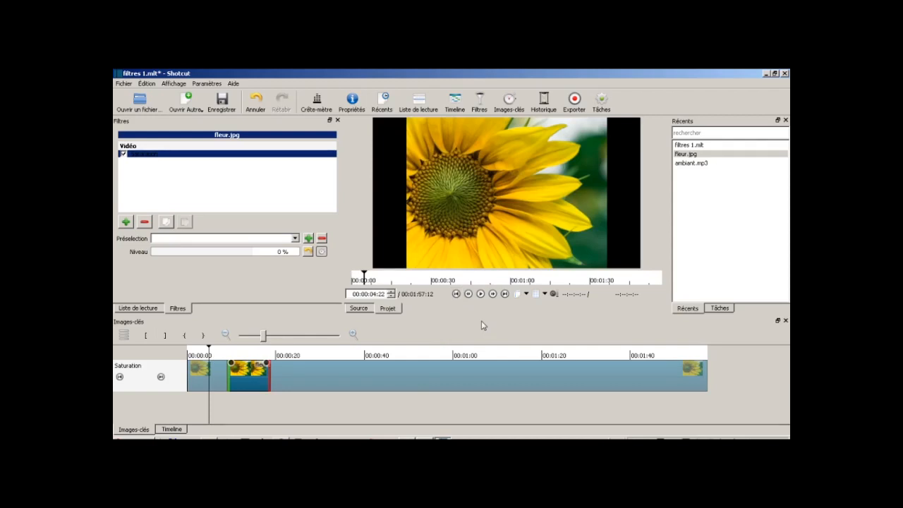
{"action": "left_click", "coordinate": [480, 293]}
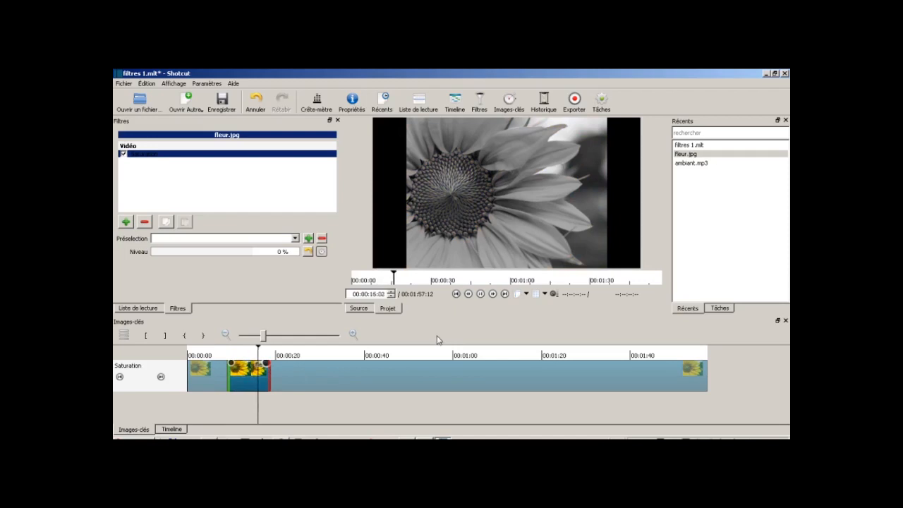
{"action": "left_click", "coordinate": [480, 293]}
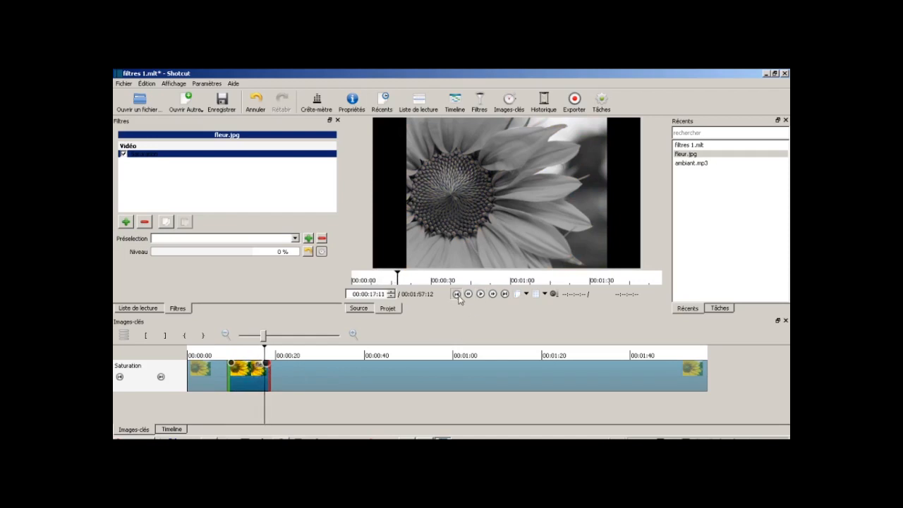
{"action": "left_click", "coordinate": [456, 295]}
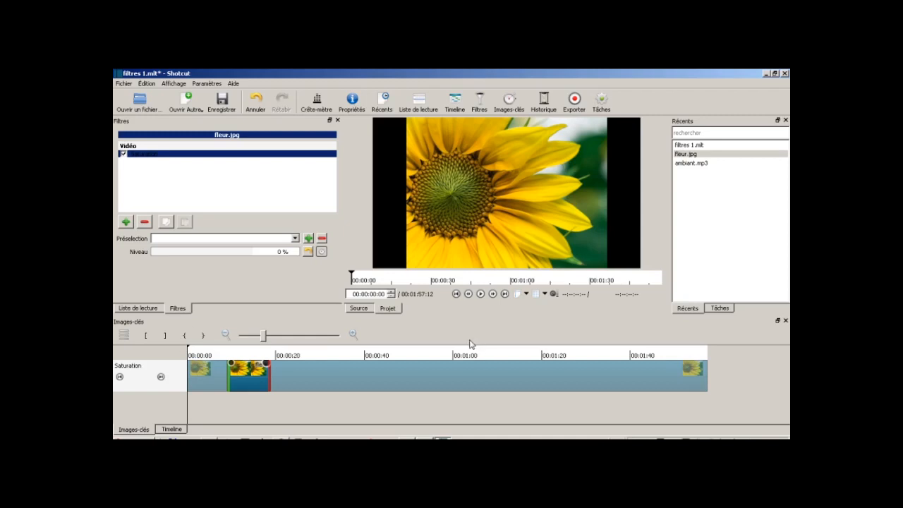
- Extend the Saturation filter's span to the whole fleur.jpg clip, from 00:00:00:00 to the clip's end, and return the playhead to the start
{"action": "left_click", "coordinate": [146, 335]}
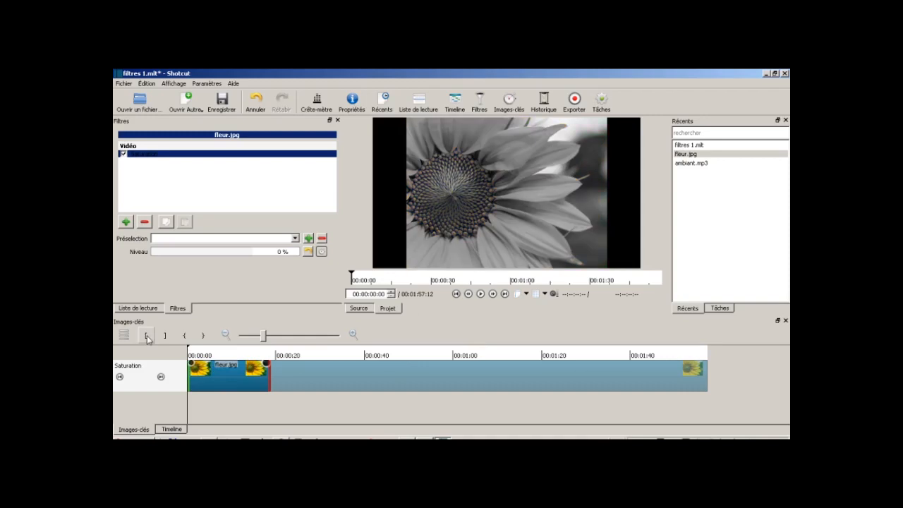
{"action": "left_click", "coordinate": [504, 293]}
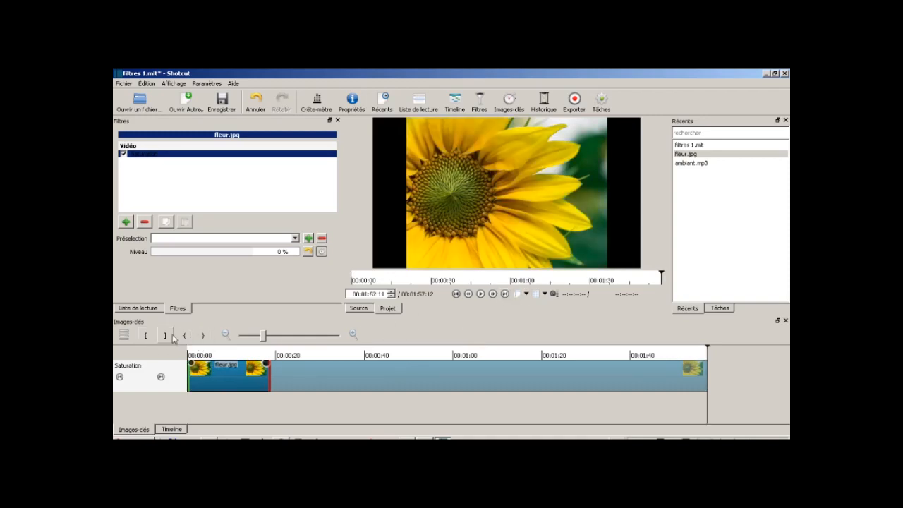
{"action": "left_click", "coordinate": [165, 336]}
{"action": "left_click", "coordinate": [455, 293]}
- Find and add the Texte: Simple filter to the fleur.jpg clip, with the text "Abonnez-vous à la chaine"
{"action": "left_click", "coordinate": [126, 222]}
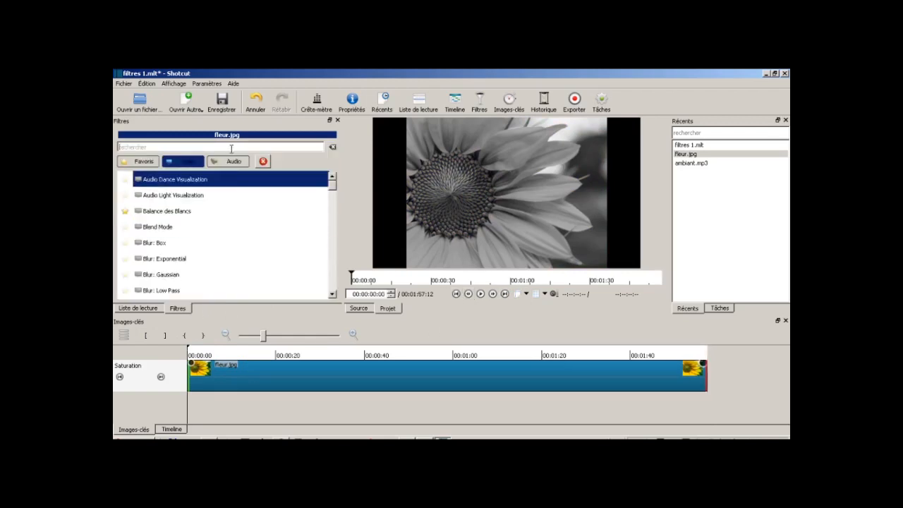
{"action": "left_click", "coordinate": [230, 149]}
{"action": "type", "text": "text"}
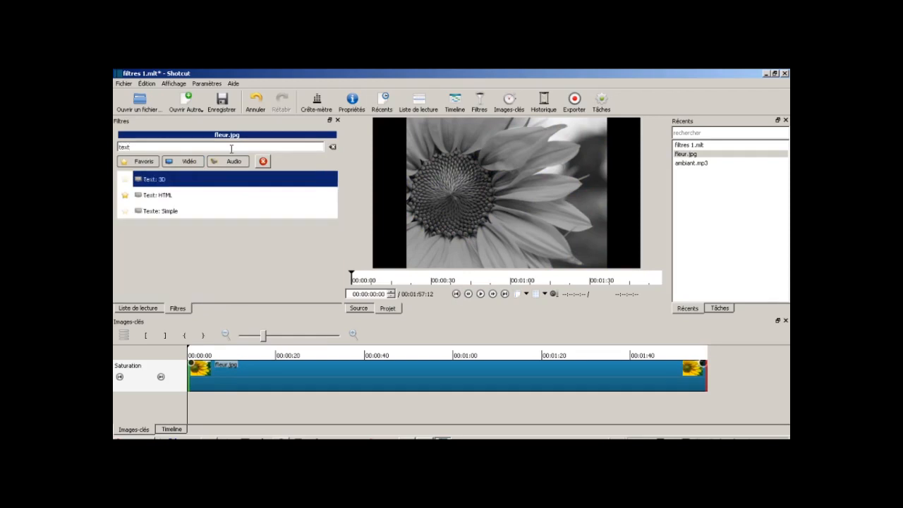
{"action": "type", "text": "e"}
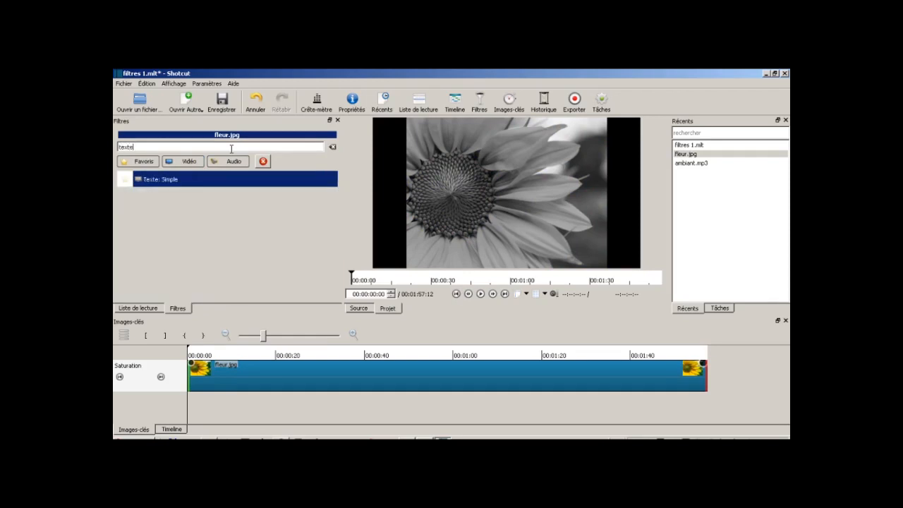
{"action": "left_click", "coordinate": [196, 182]}
{"action": "triple_click", "coordinate": [230, 253]}
{"action": "type", "text": "Abon"}
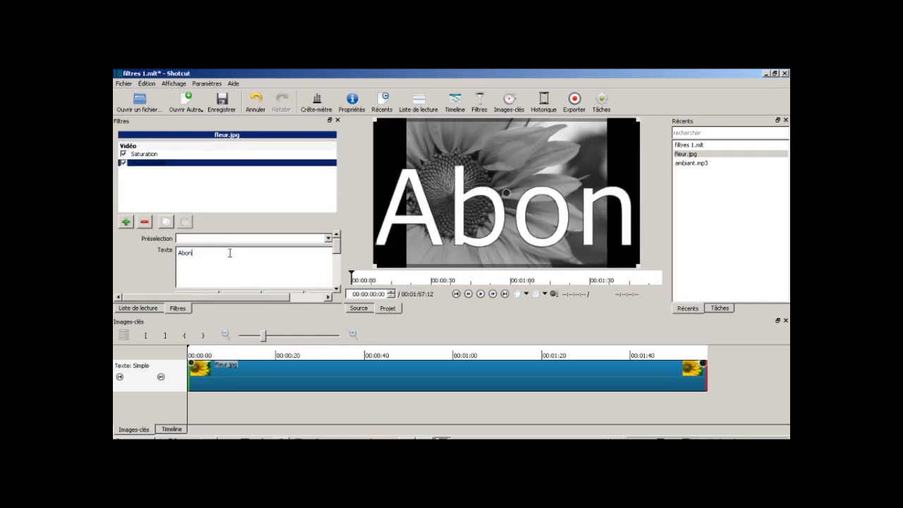
{"action": "type", "text": "nez-vous à la chaine"}
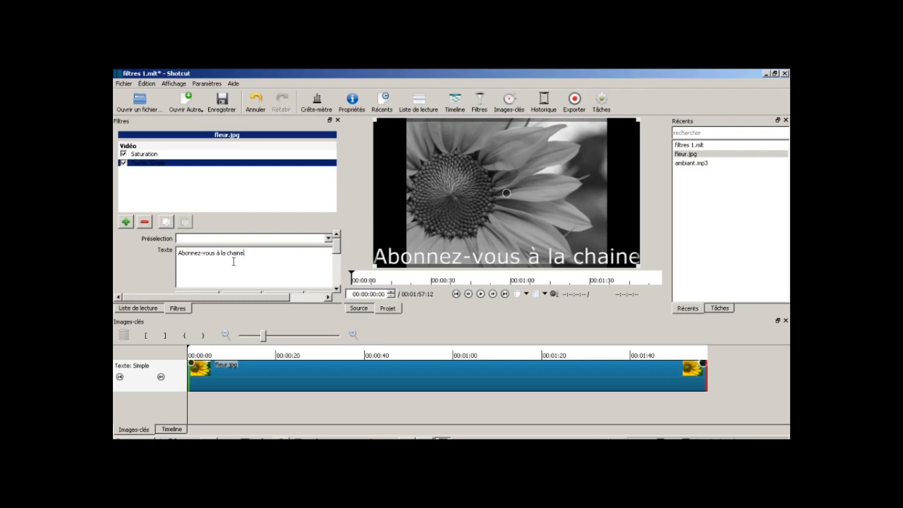
- Shrink the text box to 444 x 57 and place it along the bottom of the image at position 91, 288
{"action": "mouse_move", "coordinate": [337, 249]}
{"action": "left_mouse_down"}
{"action": "mouse_move", "coordinate": [337, 286]}
{"action": "mouse_move", "coordinate": [341, 264]}
{"action": "left_mouse_up"}
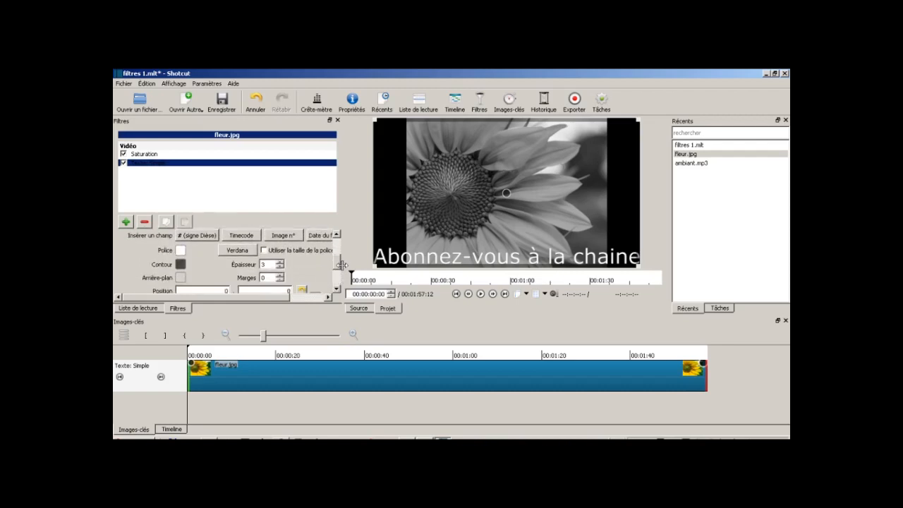
{"action": "mouse_move", "coordinate": [252, 297]}
{"action": "left_mouse_down"}
{"action": "mouse_move", "coordinate": [287, 304]}
{"action": "mouse_move", "coordinate": [257, 304]}
{"action": "left_mouse_up"}
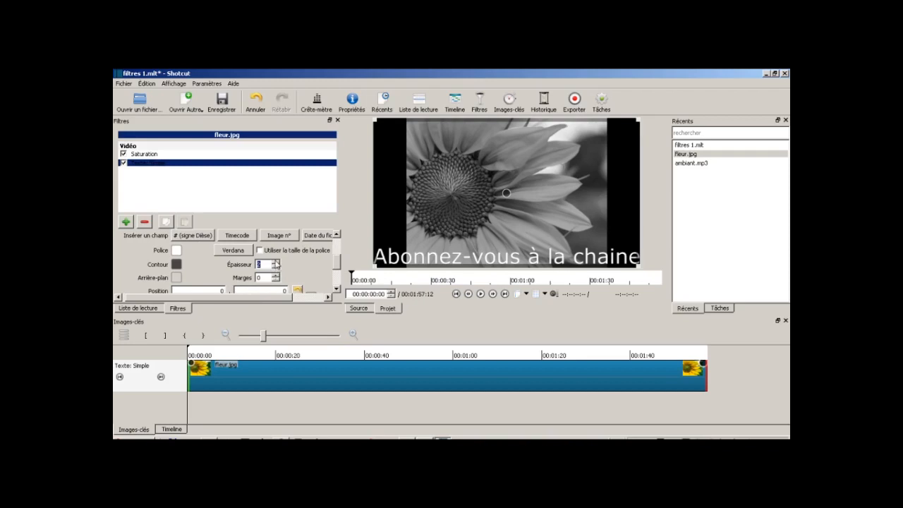
{"action": "left_click_drag", "start_coordinate": [337, 261], "coordinate": [338, 277]}
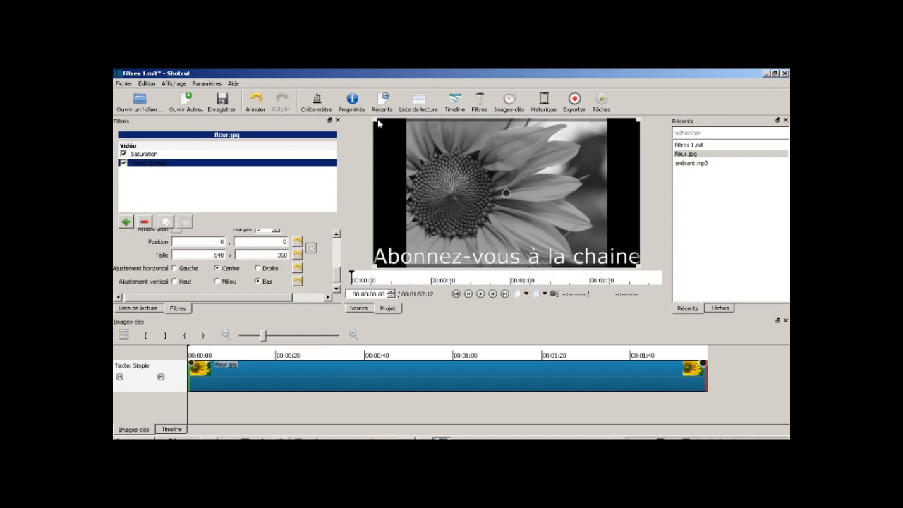
{"action": "left_click_drag", "start_coordinate": [374, 119], "coordinate": [420, 255]}
{"action": "left_click_drag", "start_coordinate": [525, 253], "coordinate": [504, 192]}
{"action": "left_click_drag", "start_coordinate": [618, 204], "coordinate": [589, 205]}
{"action": "left_click_drag", "start_coordinate": [392, 182], "coordinate": [417, 185]}
{"action": "left_click_drag", "start_coordinate": [501, 193], "coordinate": [505, 261]}
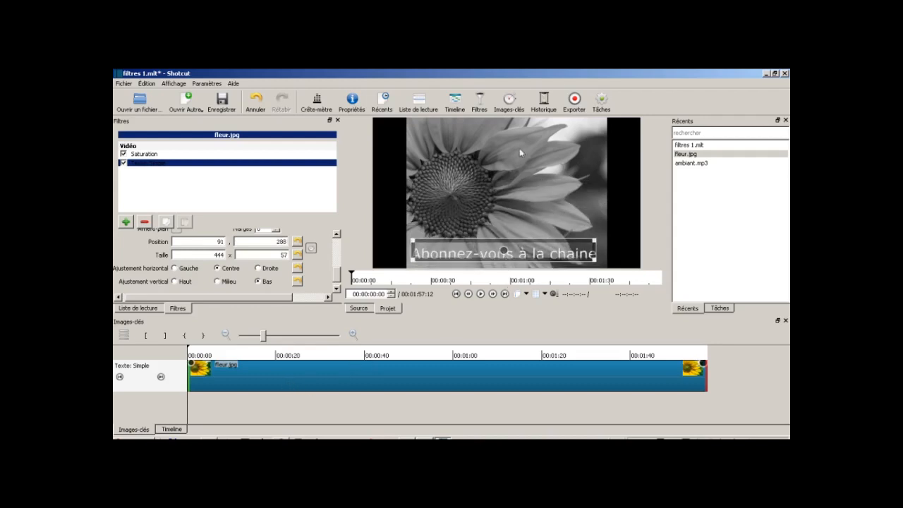
- Limit the Texte: Simple filter to the span from 00:00:09:01 to 00:00:17:13
{"action": "left_click", "coordinate": [227, 355]}
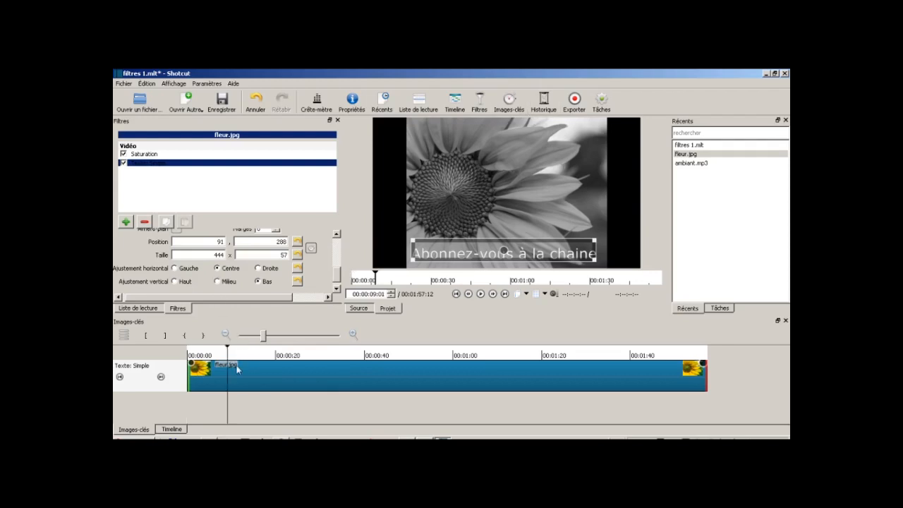
{"action": "left_click", "coordinate": [147, 337]}
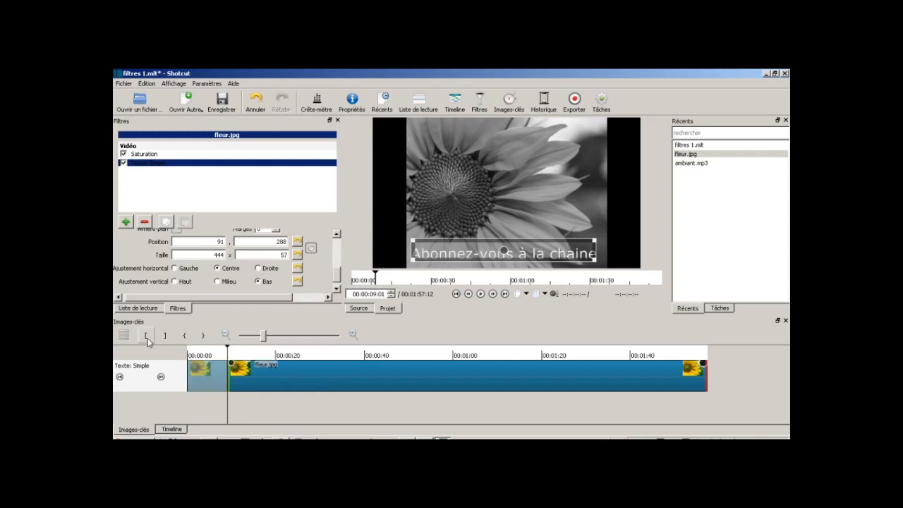
{"action": "left_click", "coordinate": [265, 353]}
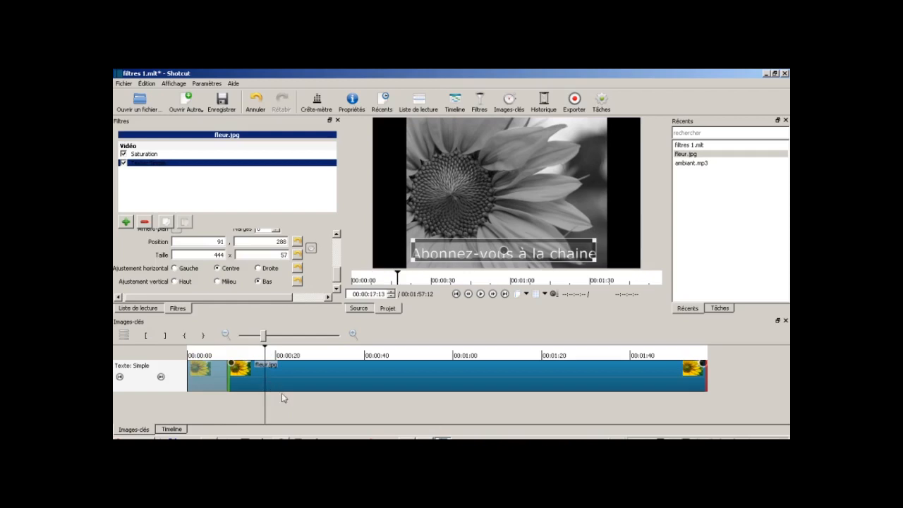
{"action": "left_click", "coordinate": [165, 336]}
- Play the clip from 00:00:05:06 through the text's span to check when the text shows, and return the playhead to the start
{"action": "left_click", "coordinate": [211, 360]}
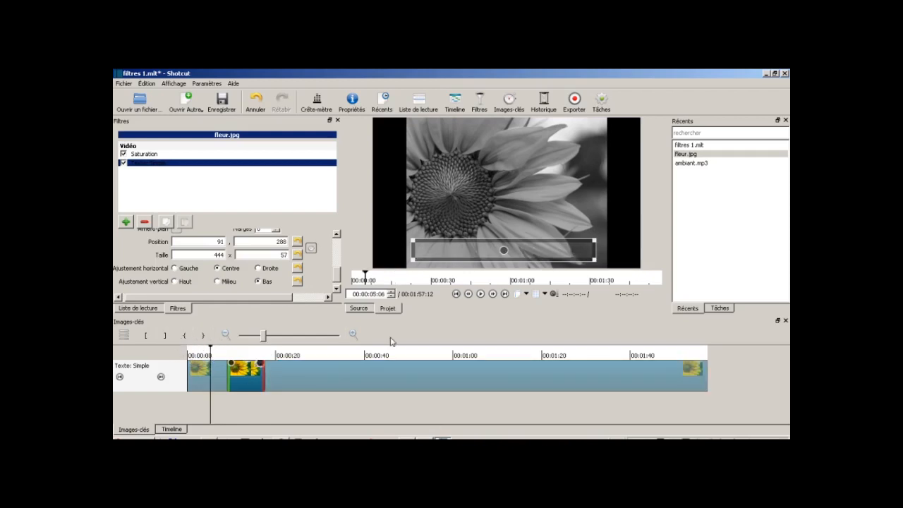
{"action": "left_click", "coordinate": [481, 293]}
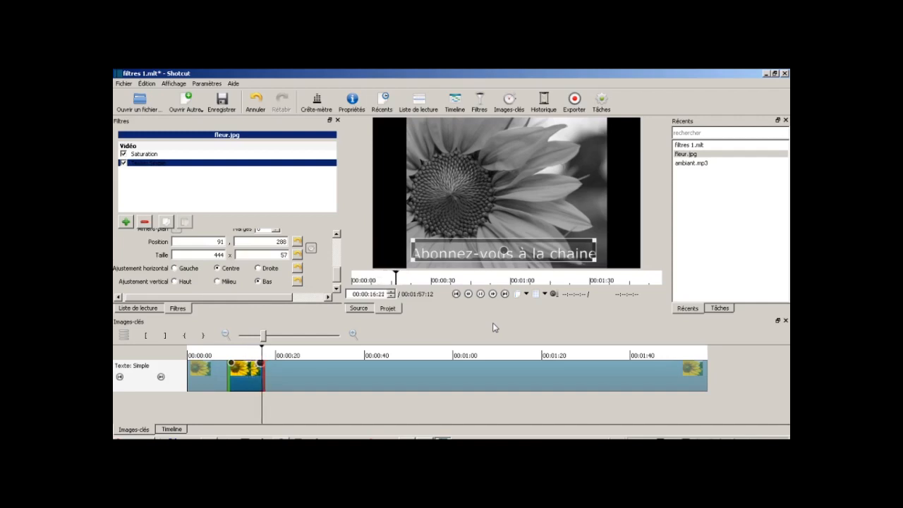
{"action": "left_click", "coordinate": [481, 295]}
{"action": "left_click", "coordinate": [468, 294]}
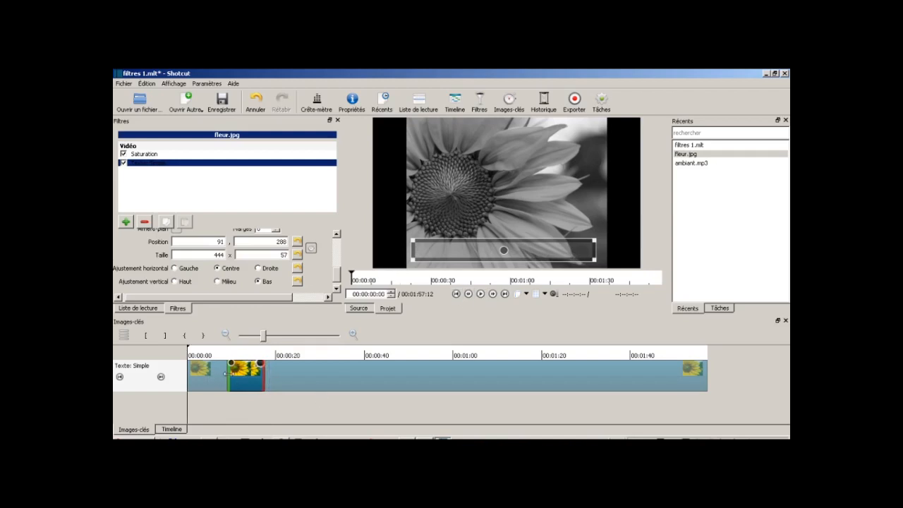
- Remove the Texte: Simple filter from the fleur.jpg clip
{"action": "key", "text": "ctrl+s"}
{"action": "left_click", "coordinate": [144, 223]}
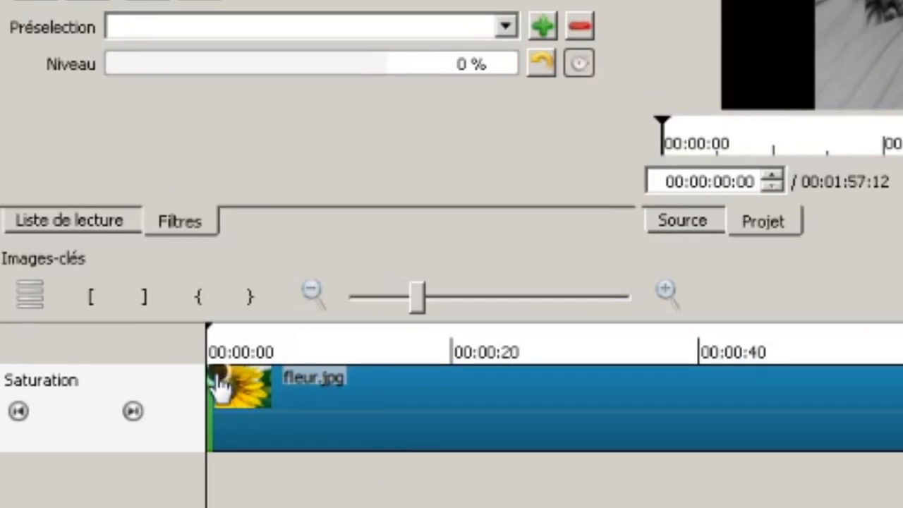
- Try a gradual transition at the start of the Saturation filter up to 00:00:18:12, and clear it again from the clip's start
{"action": "left_click", "coordinate": [434, 350]}
{"action": "left_click", "coordinate": [200, 297]}
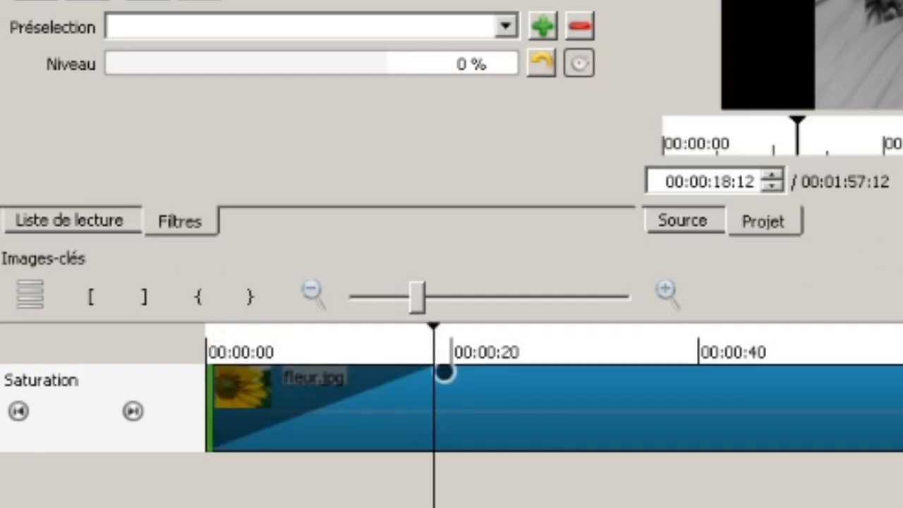
{"action": "key", "text": "Home"}
{"action": "left_click", "coordinate": [203, 303]}
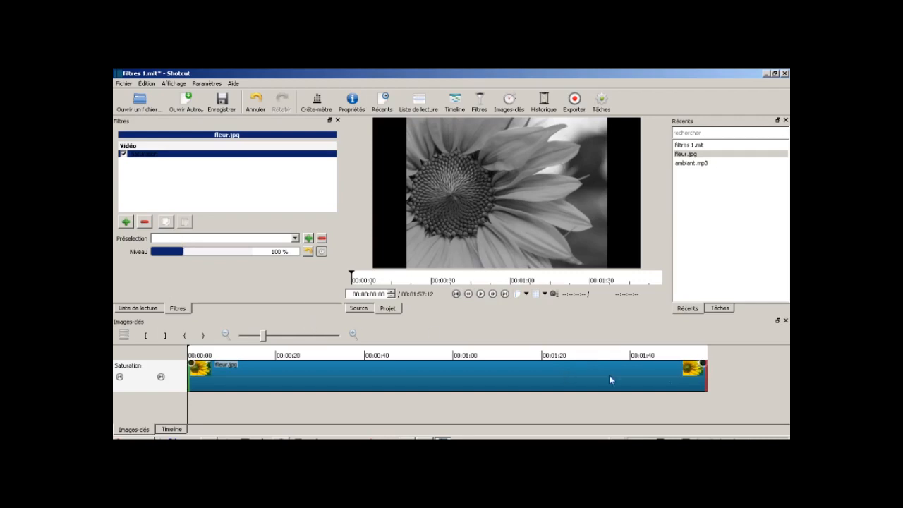
- Stretch the Saturation filter's closing transition over the whole clip and check the image partway through
{"action": "left_click_drag", "start_coordinate": [703, 366], "coordinate": [185, 373]}
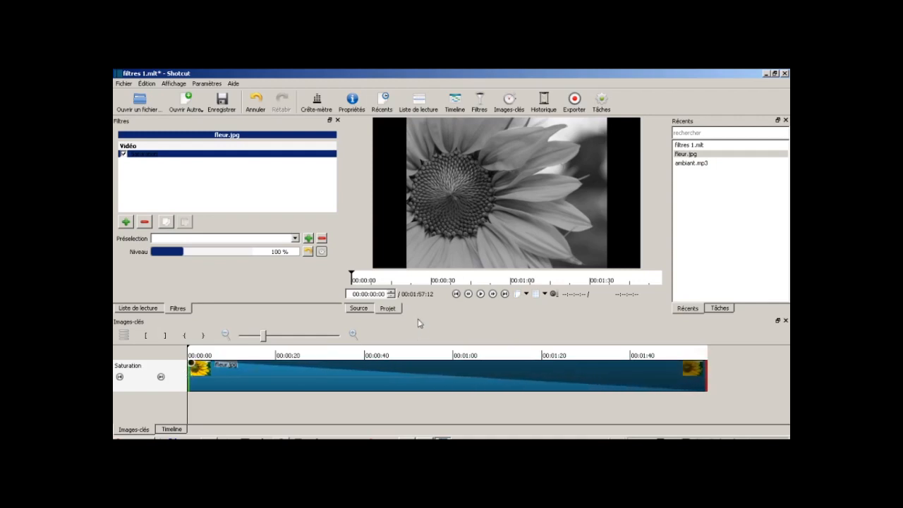
{"action": "left_click", "coordinate": [445, 280]}
{"action": "left_click", "coordinate": [456, 294]}
- Try an opening transition and a closing one from about 00:00:32 on the Saturation filter, and reset both to the clip's ends
{"action": "left_click_drag", "start_coordinate": [191, 365], "coordinate": [265, 374]}
{"action": "left_click_drag", "start_coordinate": [192, 364], "coordinate": [331, 366]}
{"action": "left_click_drag", "start_coordinate": [260, 368], "coordinate": [189, 362]}
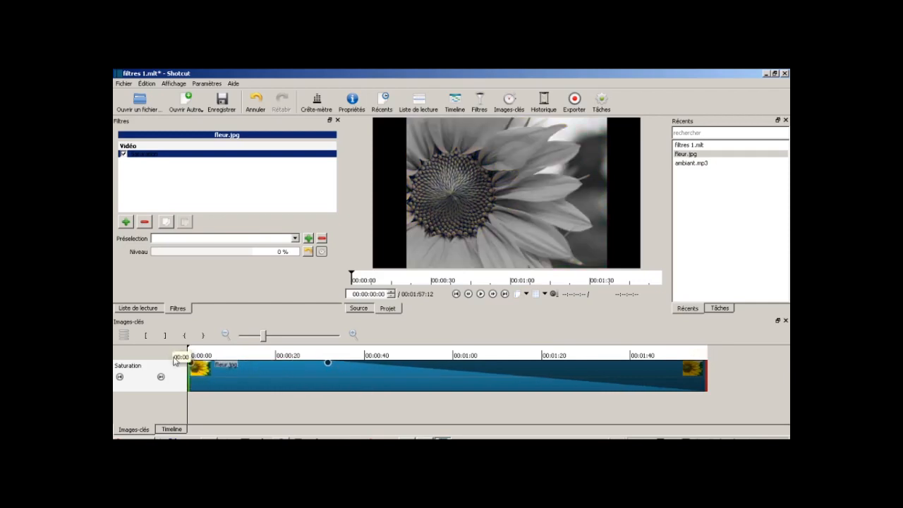
{"action": "left_click_drag", "start_coordinate": [327, 366], "coordinate": [774, 381]}
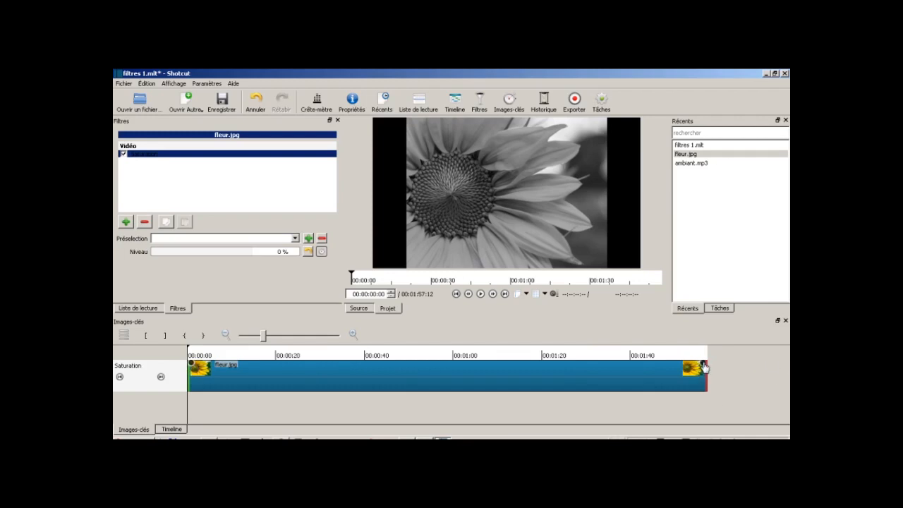
- Make the Saturation filter fade out gradually from the clip's start to its end, and place the playhead at 00:00:06:23
{"action": "left_click_drag", "start_coordinate": [704, 367], "coordinate": [194, 372]}
{"action": "left_click", "coordinate": [217, 357]}
{"action": "left_click", "coordinate": [203, 335]}
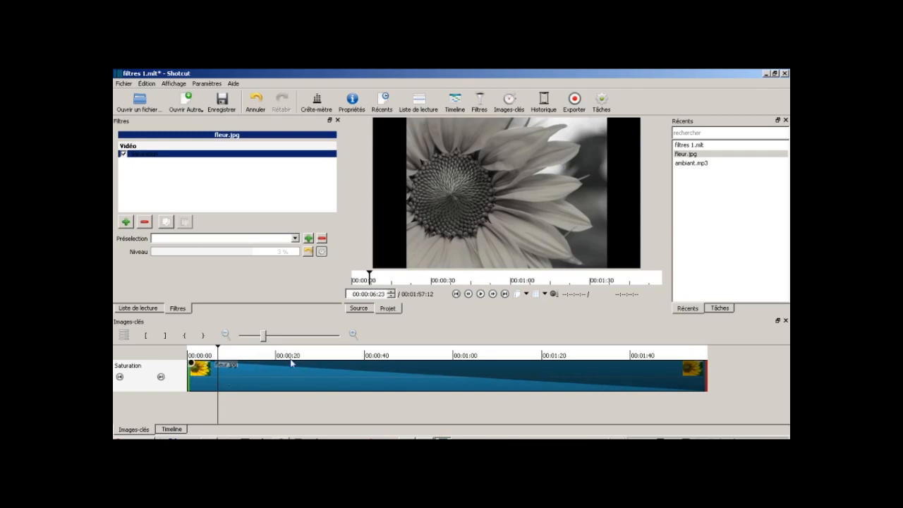
- Play the clip from the start and from around 00:00:33 to check the gradual colour change, and return the playhead to the start
{"action": "left_click", "coordinate": [456, 294]}
{"action": "left_click", "coordinate": [480, 293]}
{"action": "left_click", "coordinate": [441, 280]}
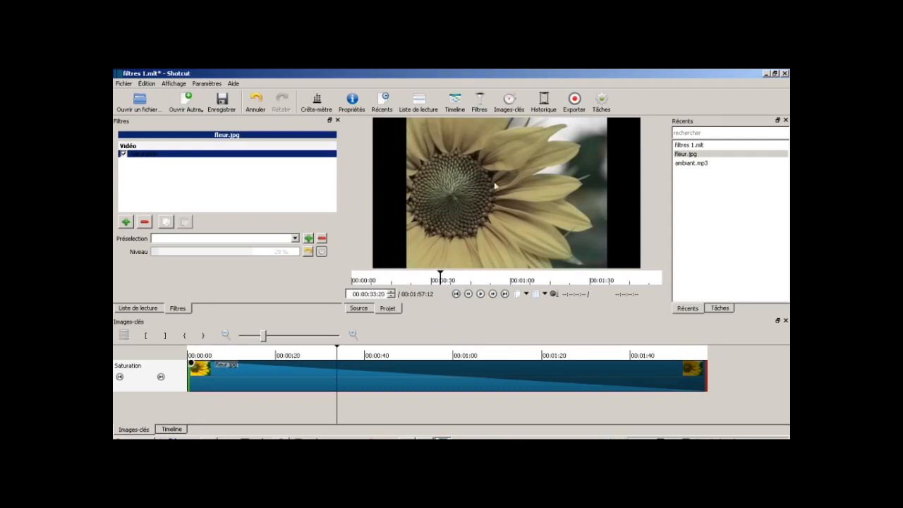
{"action": "left_click", "coordinate": [480, 294]}
{"action": "left_click", "coordinate": [480, 293]}
{"action": "left_click", "coordinate": [456, 294]}
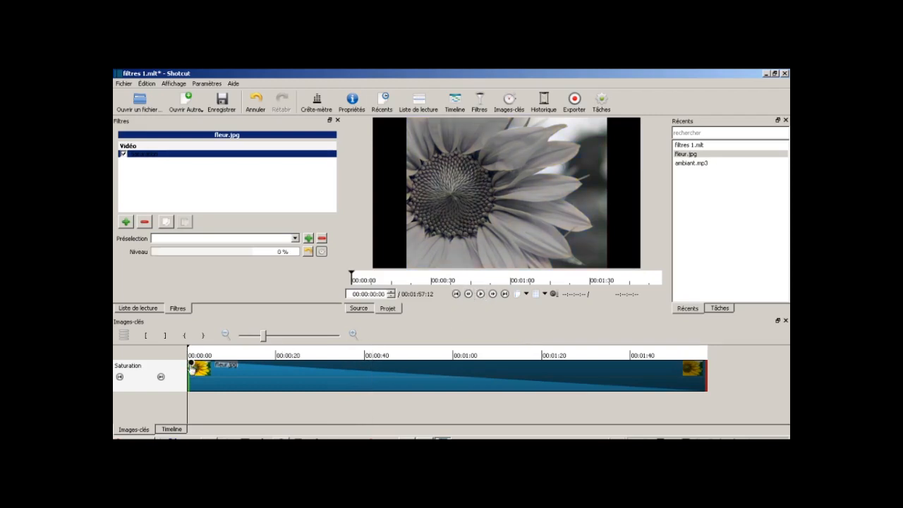
- Try opening and closing transitions together on the Saturation filter, with the closing one from about 00:00:54, and reset both
{"action": "left_click_drag", "start_coordinate": [190, 364], "coordinate": [425, 364]}
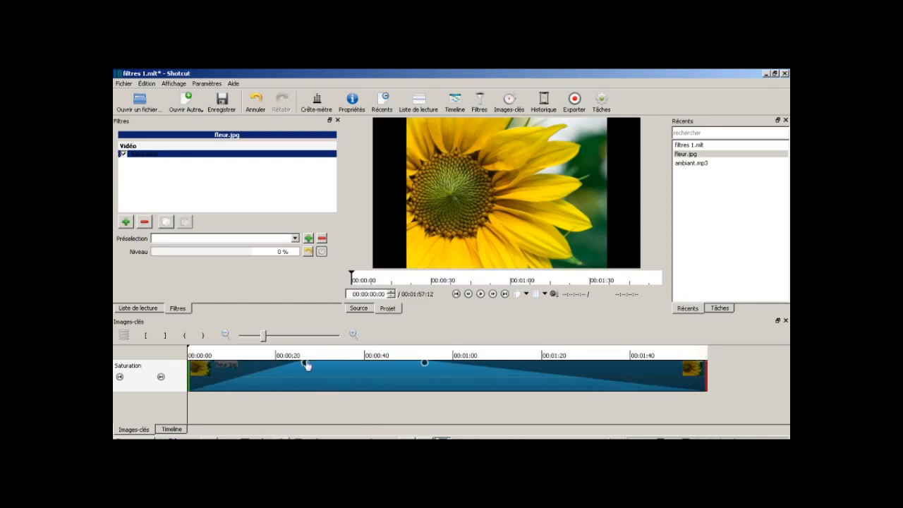
{"action": "left_click_drag", "start_coordinate": [210, 367], "coordinate": [189, 365]}
{"action": "left_click_drag", "start_coordinate": [425, 364], "coordinate": [750, 367]}
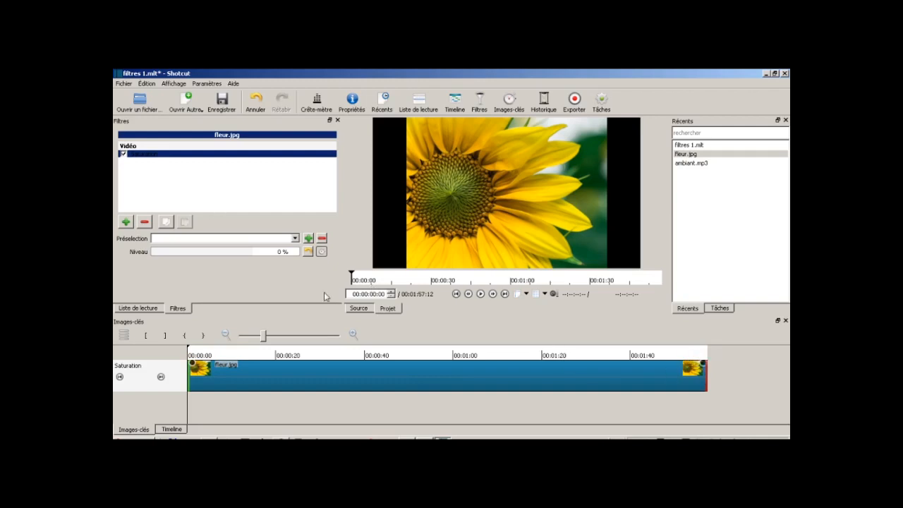
- Replace the Saturation filter on fleur.jpg with the Luminosité filter and set its level to 123,5 %
{"action": "left_click", "coordinate": [144, 222]}
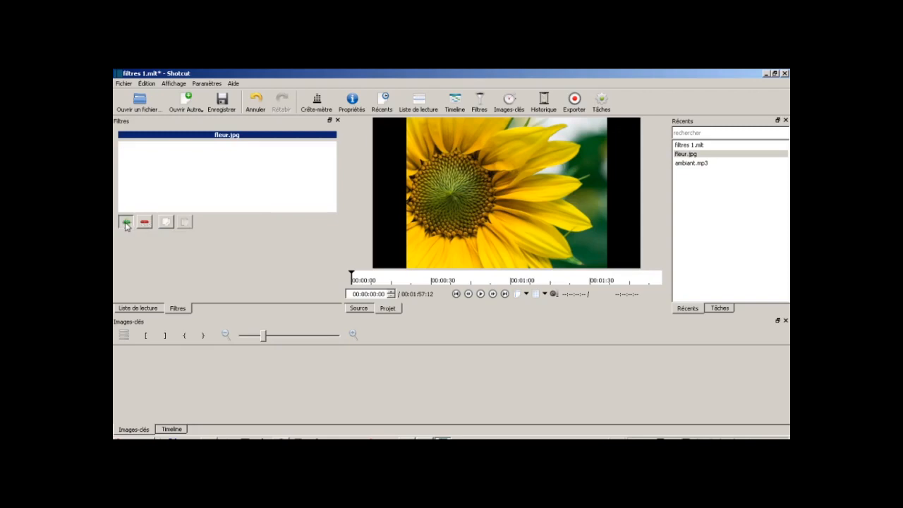
{"action": "left_click", "coordinate": [126, 222]}
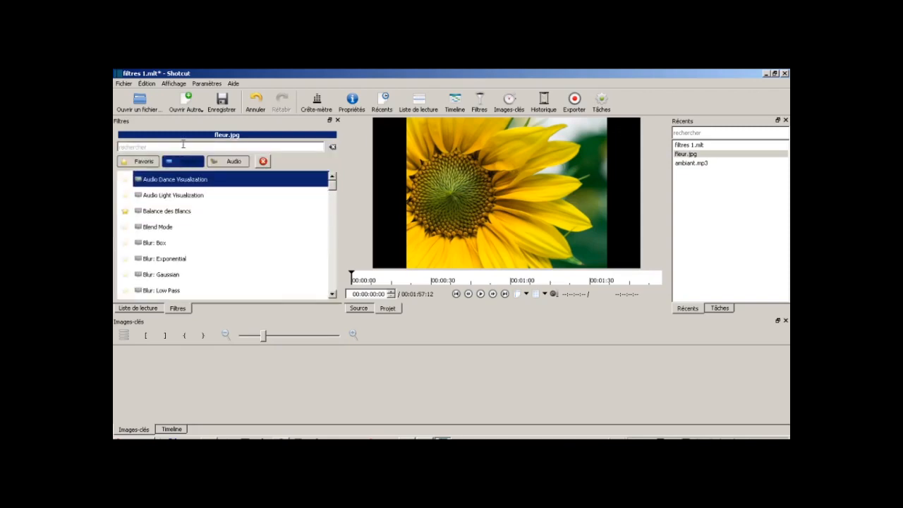
{"action": "type", "text": "lu"}
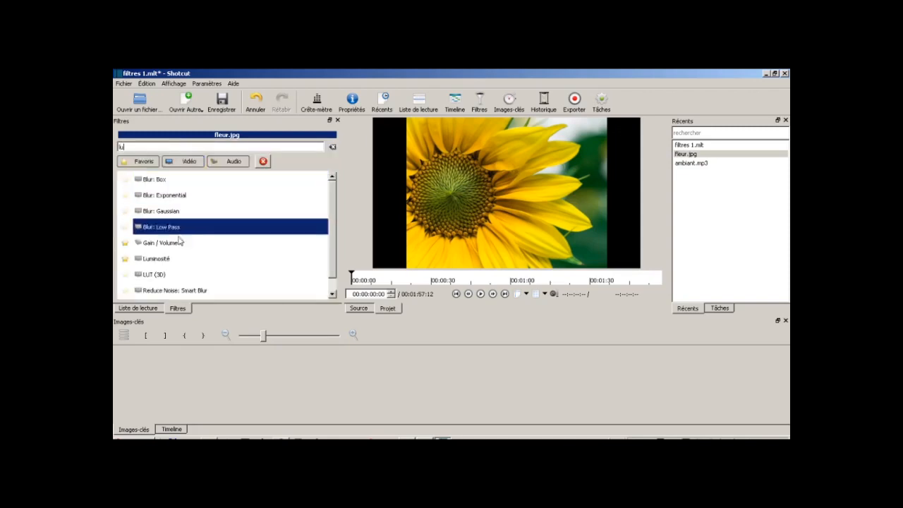
{"action": "left_click", "coordinate": [179, 259]}
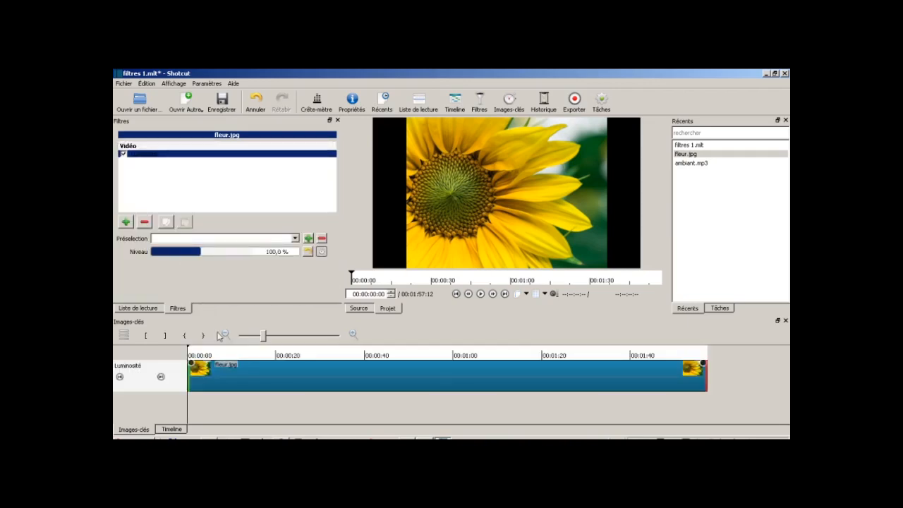
{"action": "mouse_move", "coordinate": [203, 251]}
{"action": "left_mouse_down"}
{"action": "mouse_move", "coordinate": [239, 252]}
{"action": "mouse_move", "coordinate": [184, 251]}
{"action": "mouse_move", "coordinate": [216, 252]}
{"action": "left_mouse_up"}
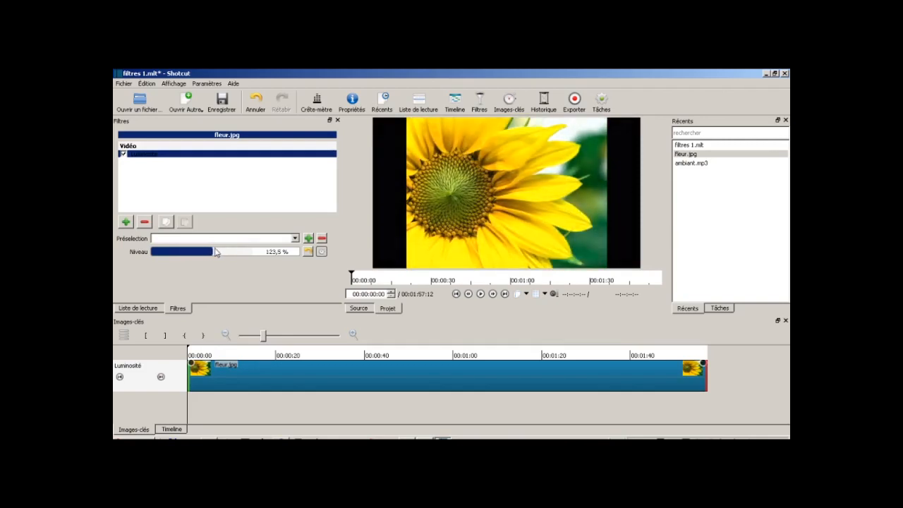
- Replace the Luminosité filter on fleur.jpg with the Étalonnage des Couleurs filter, found by searching for "couleur"
{"action": "left_click", "coordinate": [144, 221]}
{"action": "left_click", "coordinate": [125, 221]}
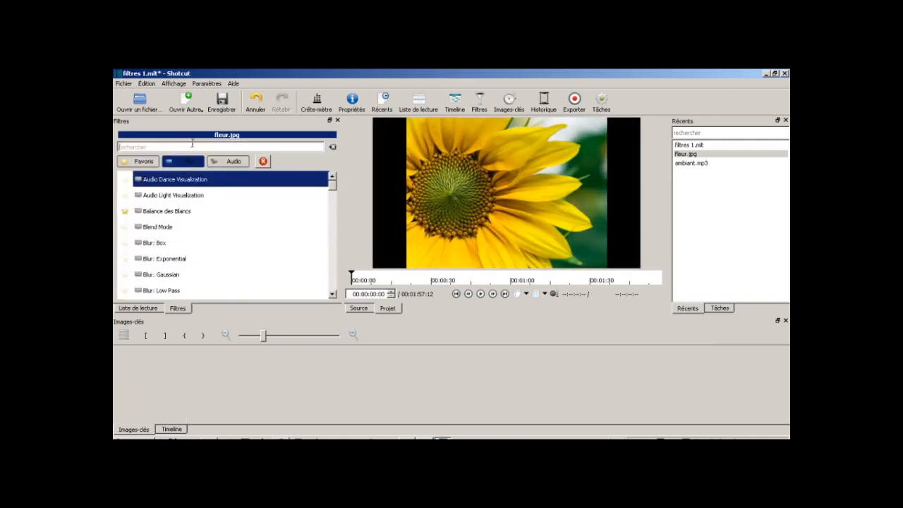
{"action": "type", "text": "cou"}
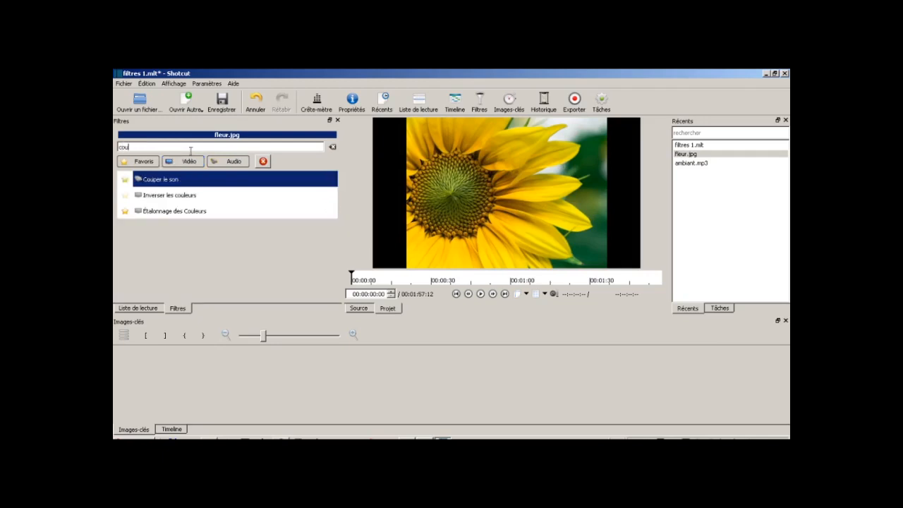
{"action": "type", "text": "leur"}
{"action": "left_click", "coordinate": [176, 194]}
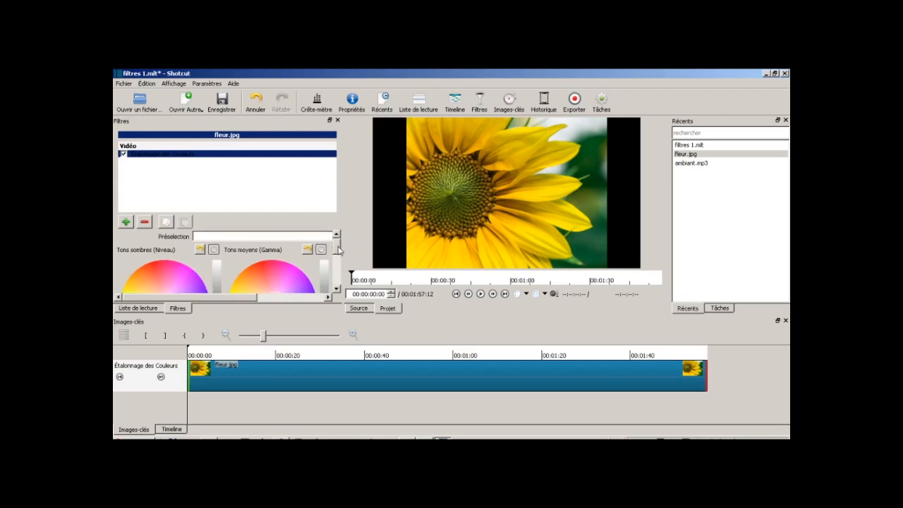
- Try shifting the Tons sombres wheel towards yellow and the Tons moyens wheel slightly off centre, and remove the Étalonnage des Couleurs filter
{"action": "left_click_drag", "start_coordinate": [344, 257], "coordinate": [349, 255]}
{"action": "mouse_move", "coordinate": [166, 273]}
{"action": "left_mouse_down"}
{"action": "mouse_move", "coordinate": [128, 280]}
{"action": "mouse_move", "coordinate": [165, 280]}
{"action": "mouse_move", "coordinate": [139, 274]}
{"action": "left_mouse_up"}
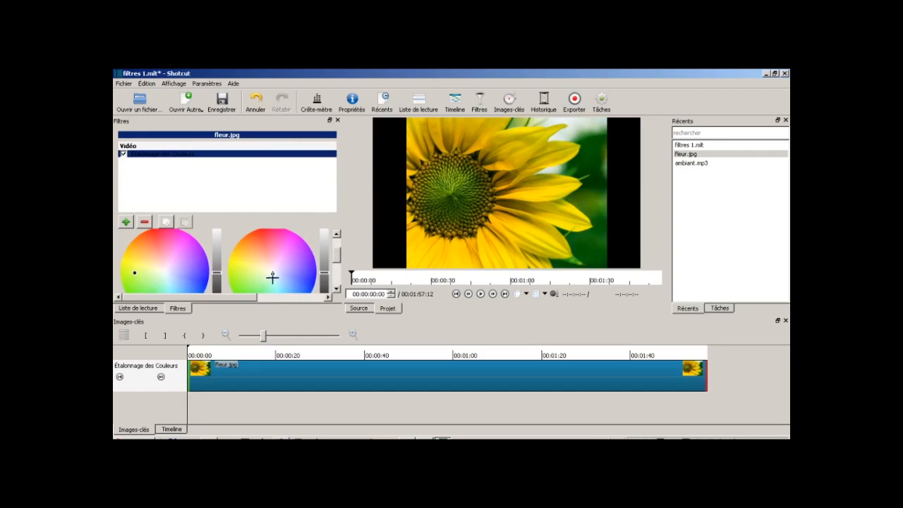
{"action": "mouse_move", "coordinate": [273, 273]}
{"action": "left_mouse_down"}
{"action": "mouse_move", "coordinate": [235, 256]}
{"action": "mouse_move", "coordinate": [280, 276]}
{"action": "left_mouse_up"}
{"action": "left_click_drag", "start_coordinate": [337, 255], "coordinate": [341, 237]}
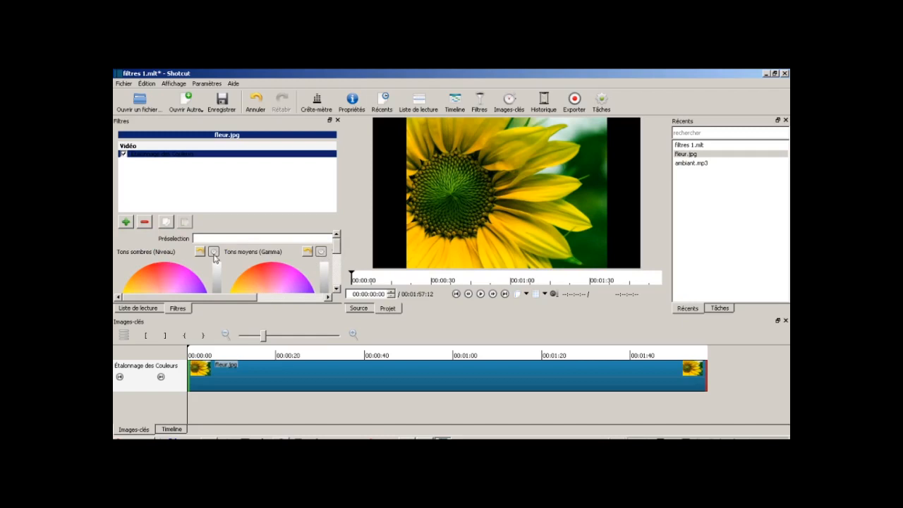
{"action": "left_click", "coordinate": [146, 222]}
- Look through the whole list of available video filters for fleur.jpg
{"action": "left_click", "coordinate": [126, 222]}
{"action": "scroll", "coordinate": [220, 223], "scroll_direction": "down", "scroll_amount": 2}
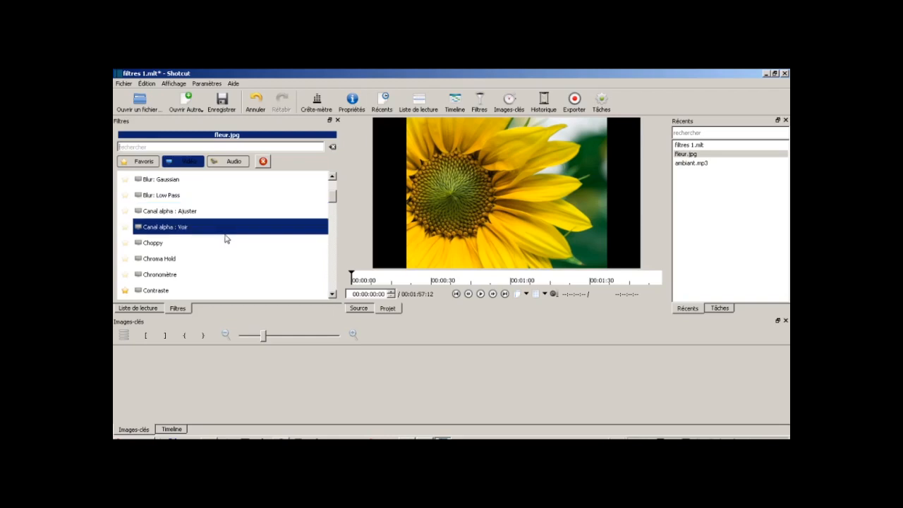
{"action": "scroll", "coordinate": [226, 239], "scroll_direction": "down", "scroll_amount": 2}
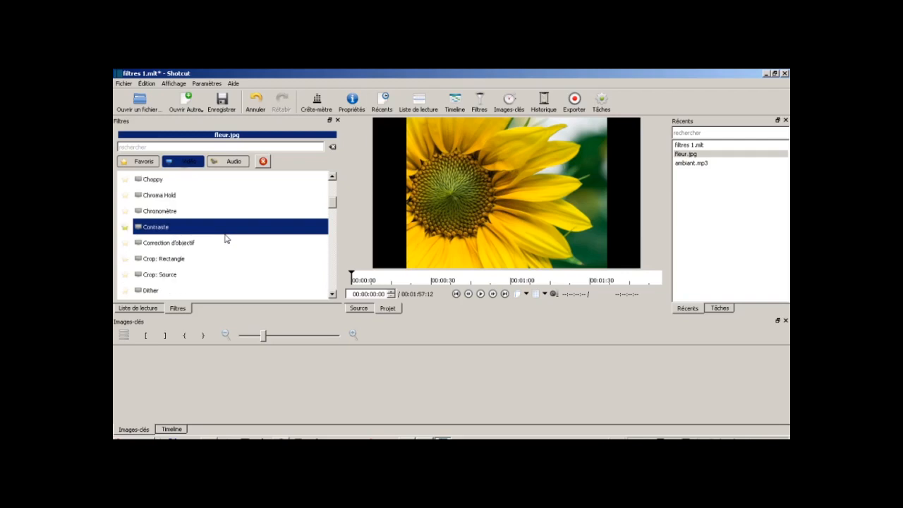
{"action": "scroll", "coordinate": [226, 239], "scroll_direction": "down", "scroll_amount": 2}
{"action": "scroll", "coordinate": [227, 240], "scroll_direction": "down", "scroll_amount": 4}
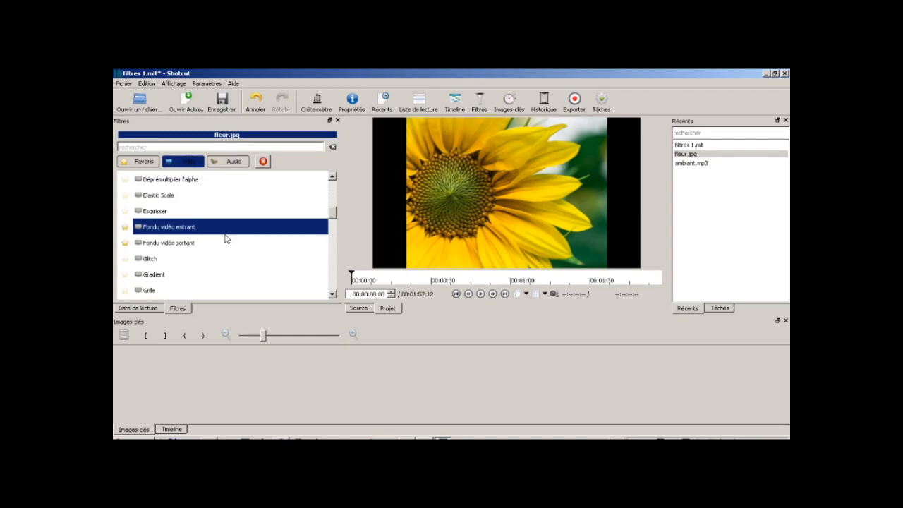
{"action": "scroll", "coordinate": [226, 239], "scroll_direction": "down", "scroll_amount": 2}
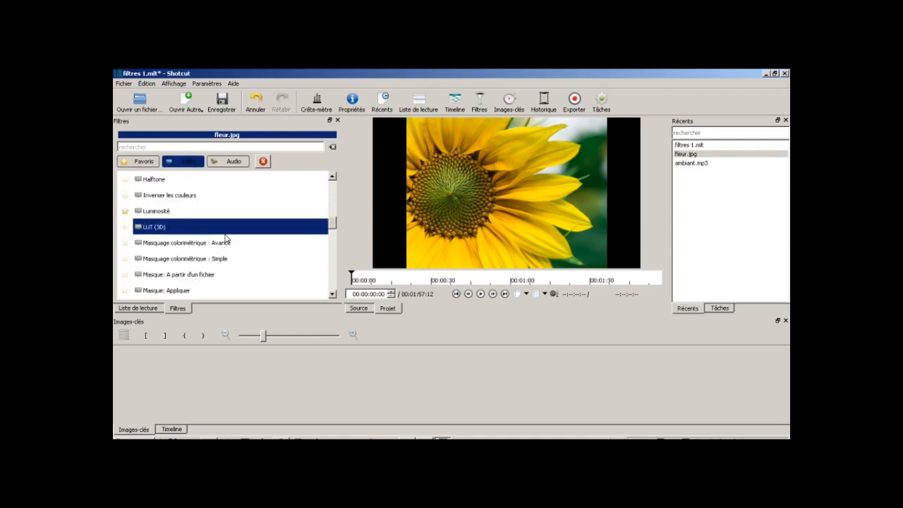
{"action": "scroll", "coordinate": [226, 239], "scroll_direction": "down", "scroll_amount": 2}
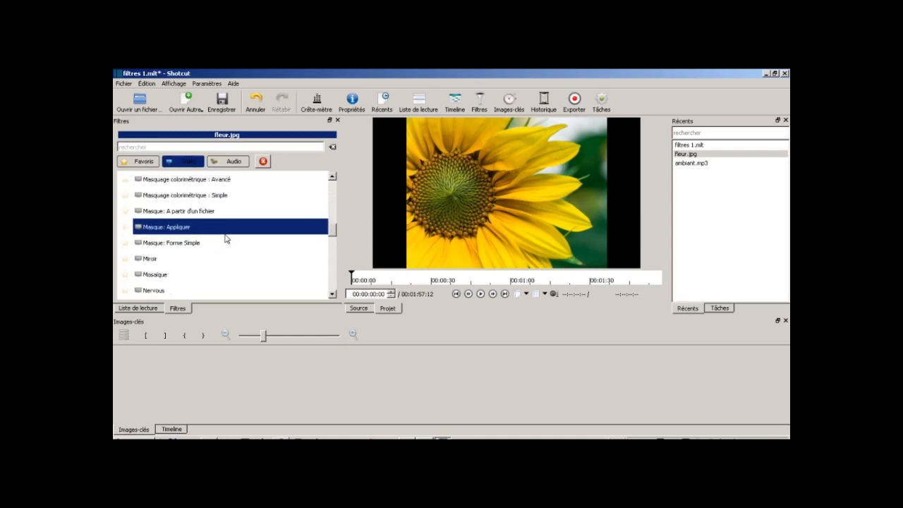
{"action": "scroll", "coordinate": [227, 239], "scroll_direction": "down", "scroll_amount": 2}
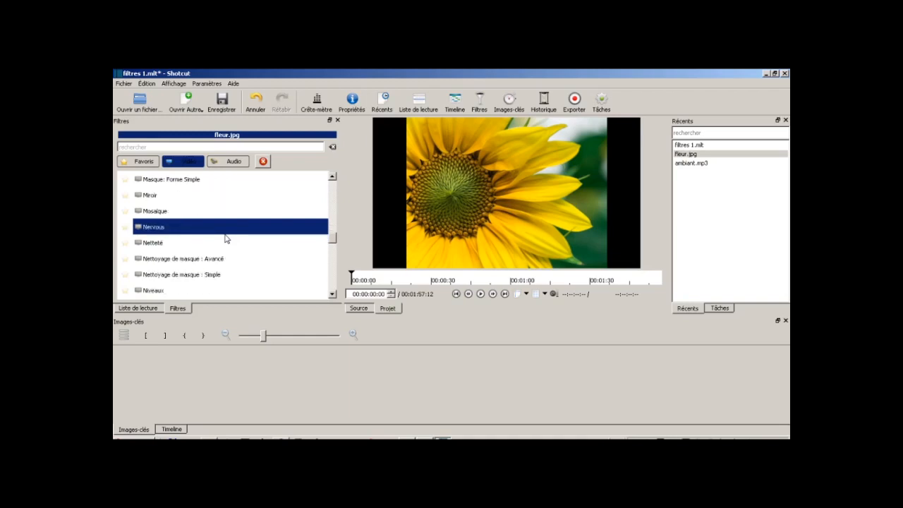
{"action": "scroll", "coordinate": [226, 239], "scroll_direction": "down", "scroll_amount": 3}
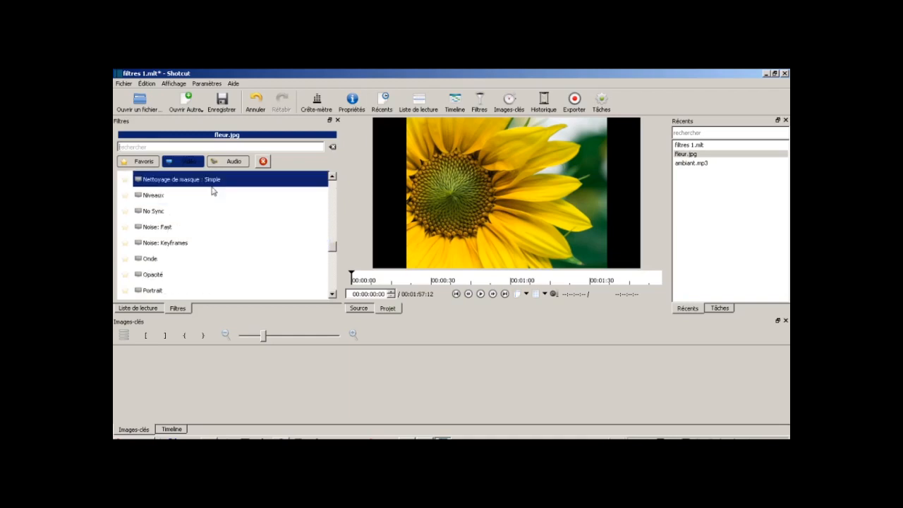
{"action": "scroll", "coordinate": [218, 272], "scroll_direction": "down", "scroll_amount": 2}
{"action": "scroll", "coordinate": [221, 259], "scroll_direction": "down", "scroll_amount": 2}
{"action": "scroll", "coordinate": [221, 260], "scroll_direction": "down", "scroll_amount": 1}
{"action": "scroll", "coordinate": [221, 260], "scroll_direction": "down", "scroll_amount": 4}
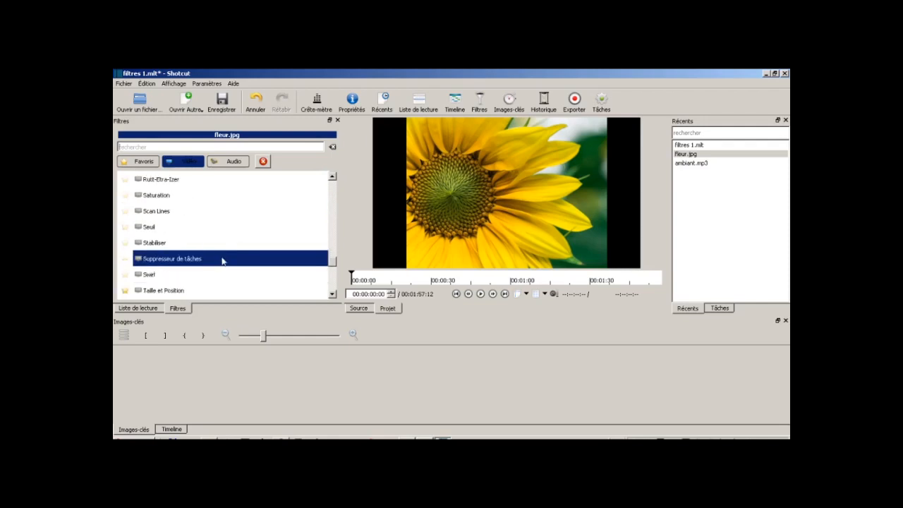
{"action": "scroll", "coordinate": [221, 260], "scroll_direction": "down", "scroll_amount": 3}
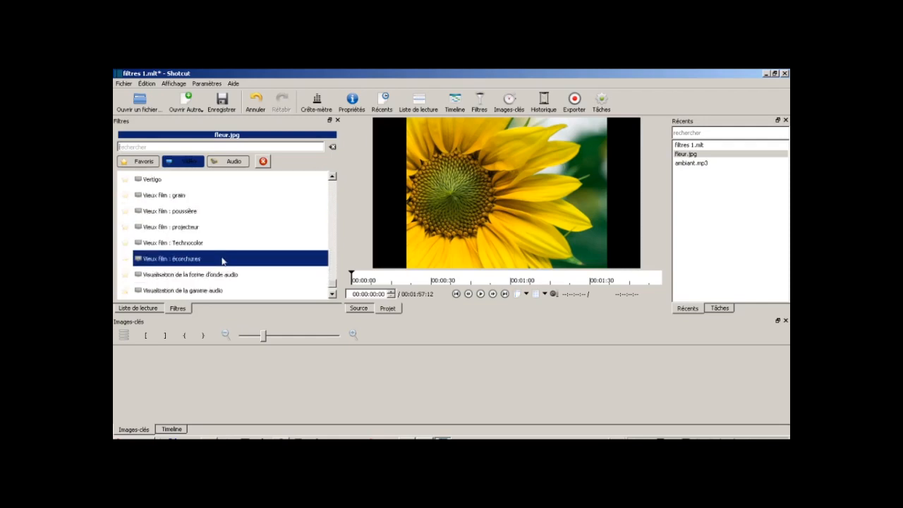
{"action": "scroll", "coordinate": [221, 260], "scroll_direction": "up", "scroll_amount": 12}
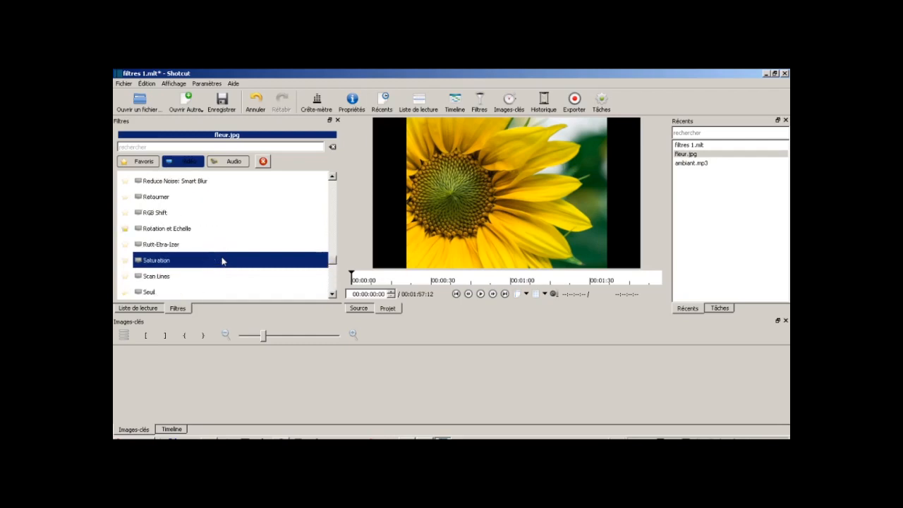
{"action": "scroll", "coordinate": [221, 260], "scroll_direction": "up", "scroll_amount": 5}
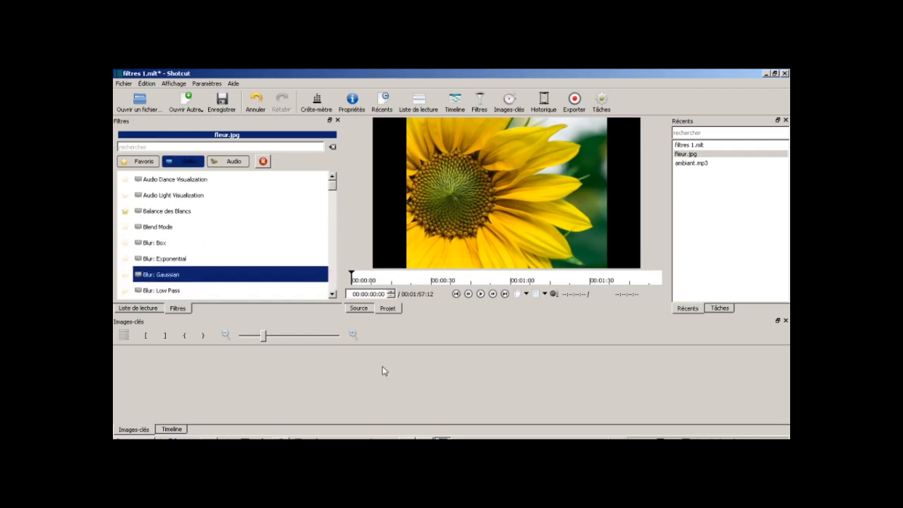
- Browse the audio filters, try the Mixage filter on fleur.jpg, and remove it
{"action": "left_click", "coordinate": [234, 161]}
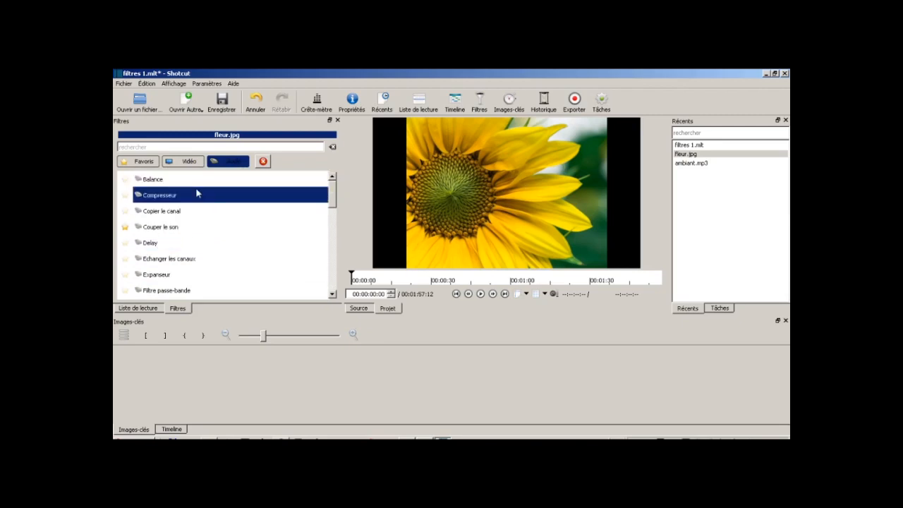
{"action": "scroll", "coordinate": [208, 246], "scroll_direction": "down", "scroll_amount": 2}
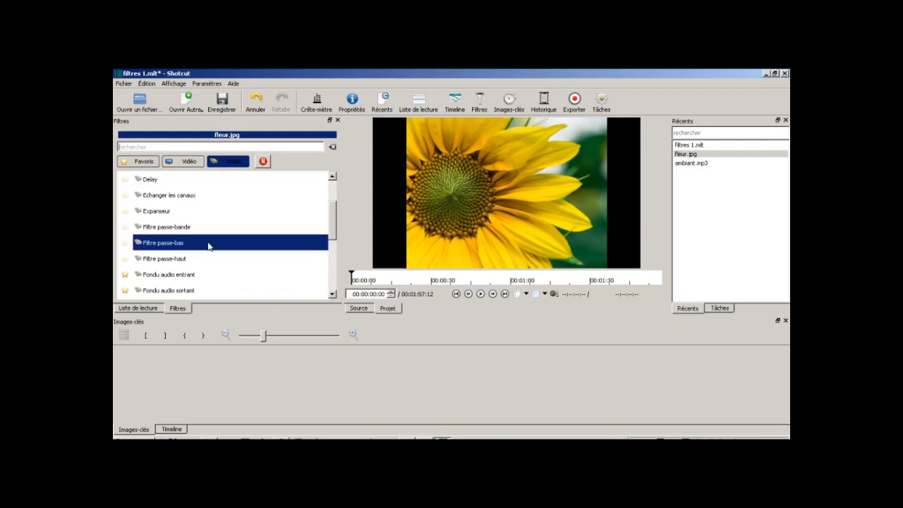
{"action": "scroll", "coordinate": [208, 246], "scroll_direction": "down", "scroll_amount": 3}
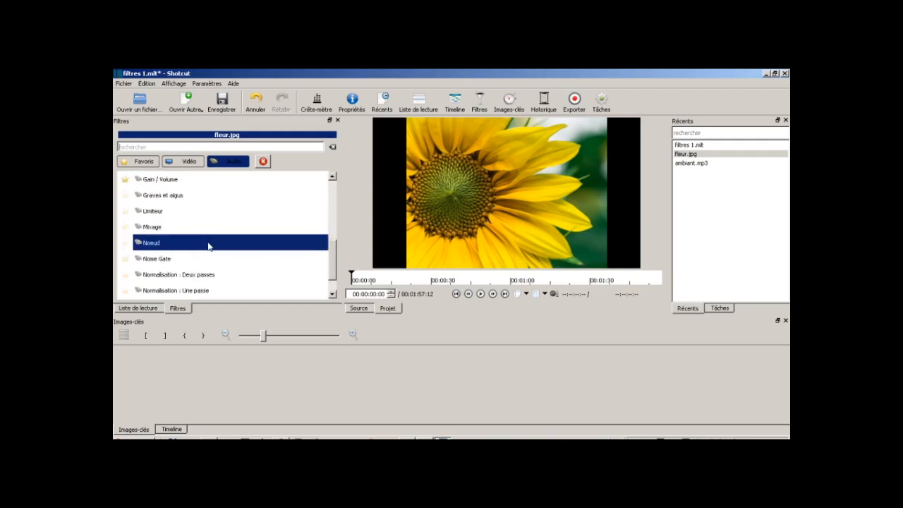
{"action": "left_click", "coordinate": [207, 230]}
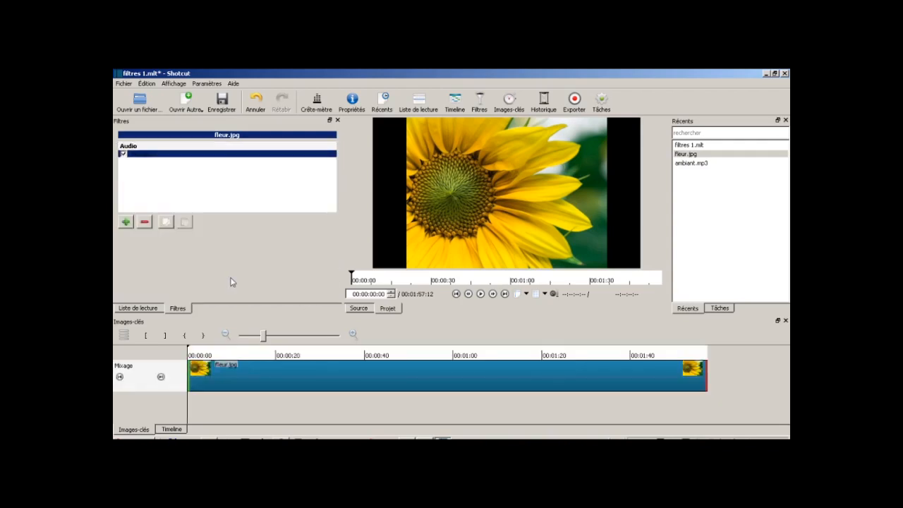
{"action": "left_click", "coordinate": [145, 223]}
- Return to the playlist and timeline, and create a Couleur clip in light blue #55aaff
{"action": "left_click", "coordinate": [151, 312]}
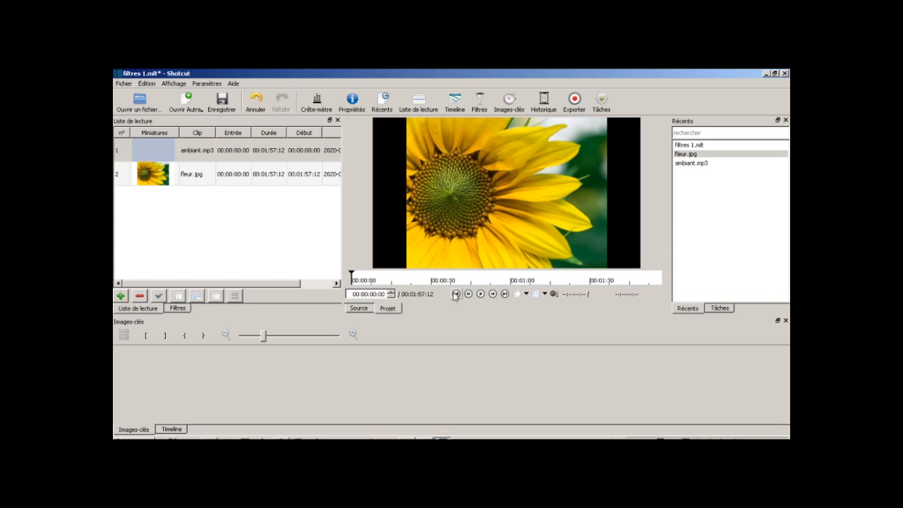
{"action": "left_click", "coordinate": [454, 98]}
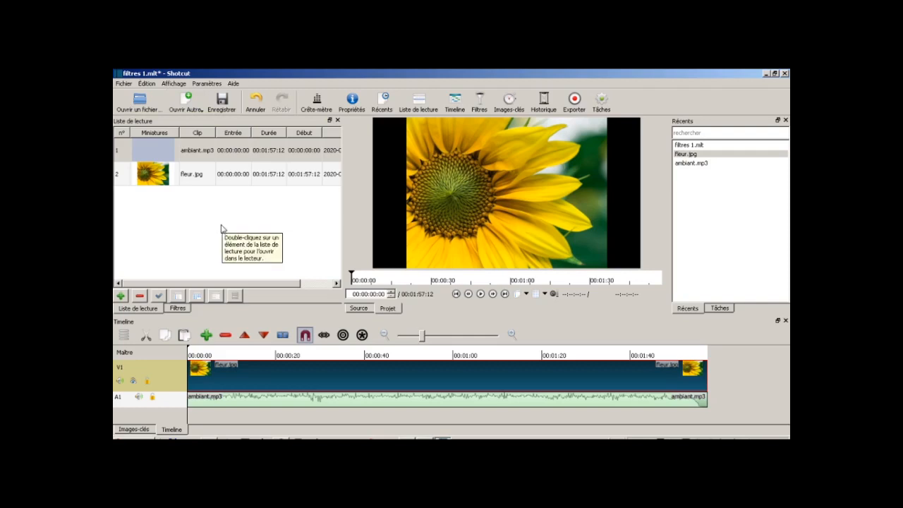
{"action": "left_click", "coordinate": [195, 109]}
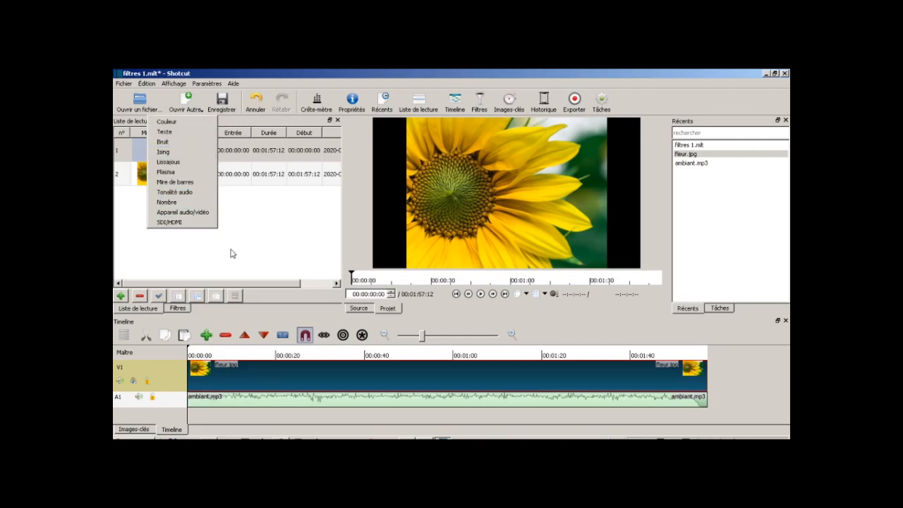
{"action": "left_click", "coordinate": [187, 122]}
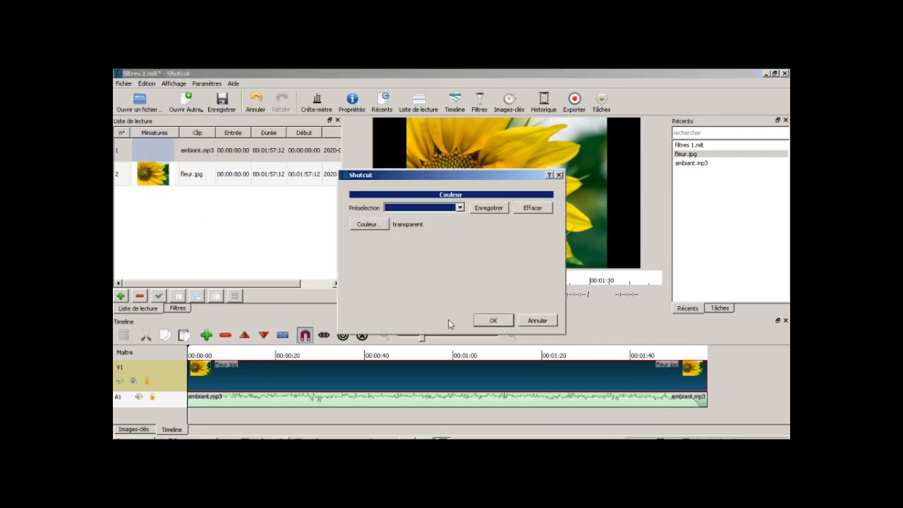
{"action": "left_click", "coordinate": [366, 224]}
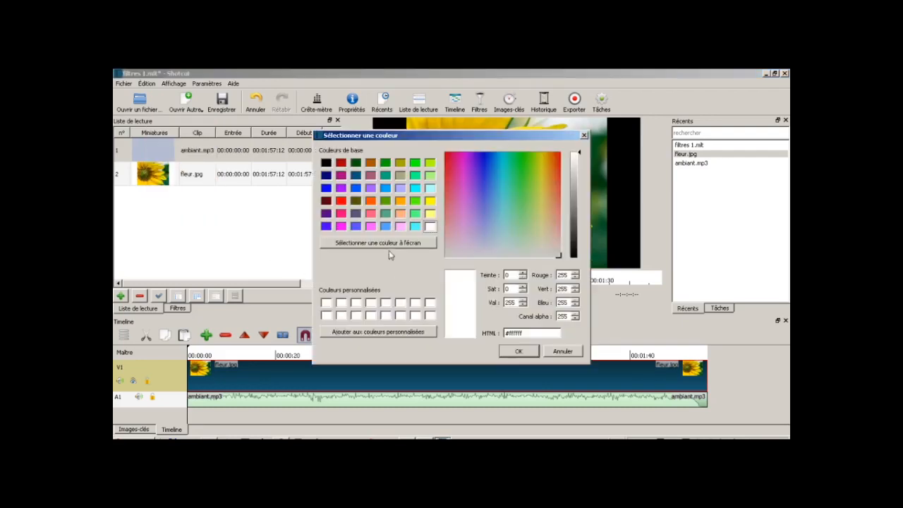
{"action": "left_click", "coordinate": [385, 227]}
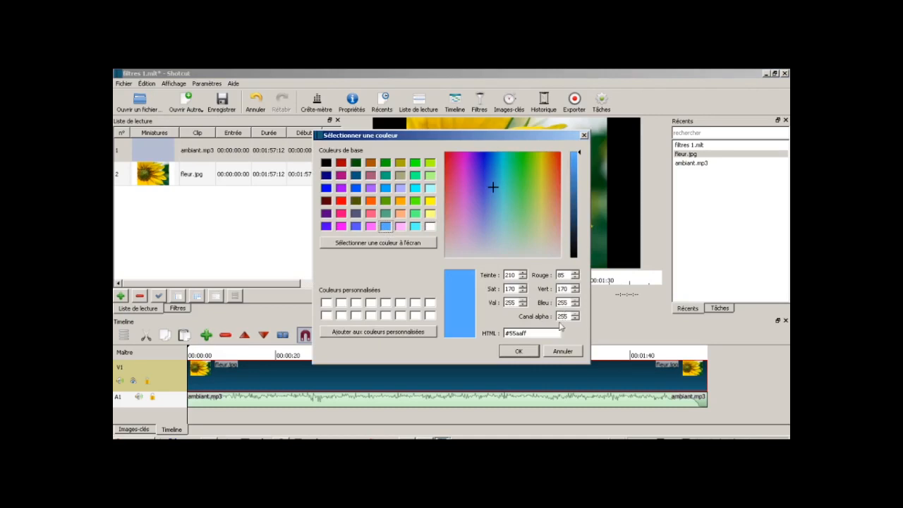
{"action": "left_click", "coordinate": [522, 355]}
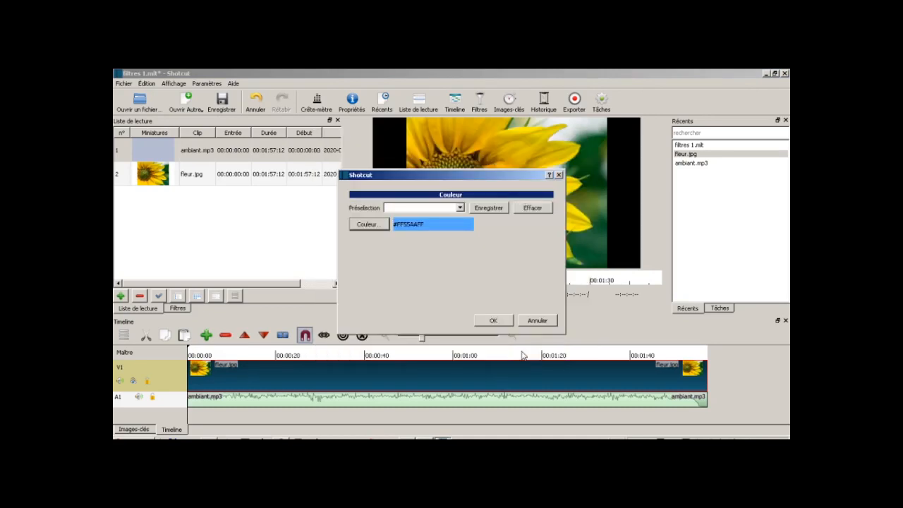
{"action": "left_click", "coordinate": [502, 320]}
- Trim a few seconds off the start of fleur.jpg, try placing the blue colour clip at the start of track V1, and undo the placement
{"action": "left_click_drag", "start_coordinate": [189, 378], "coordinate": [222, 386]}
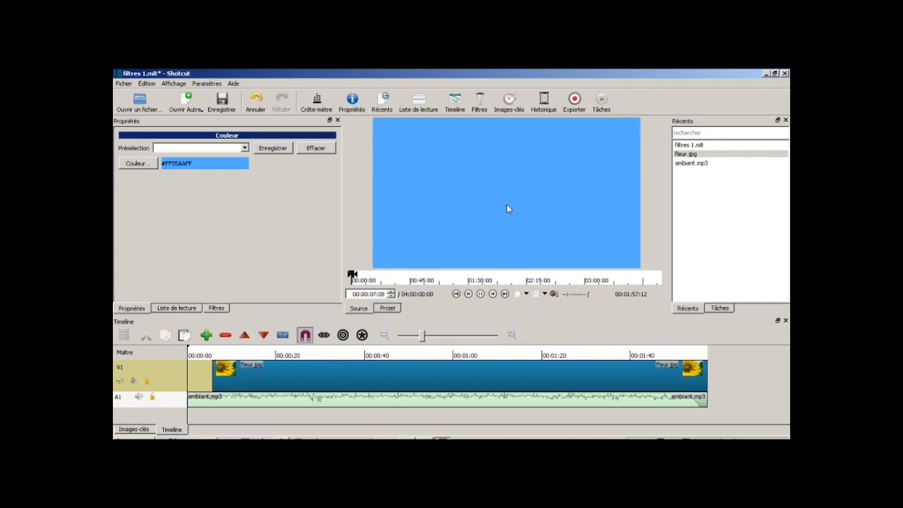
{"action": "left_click_drag", "start_coordinate": [511, 196], "coordinate": [205, 373]}
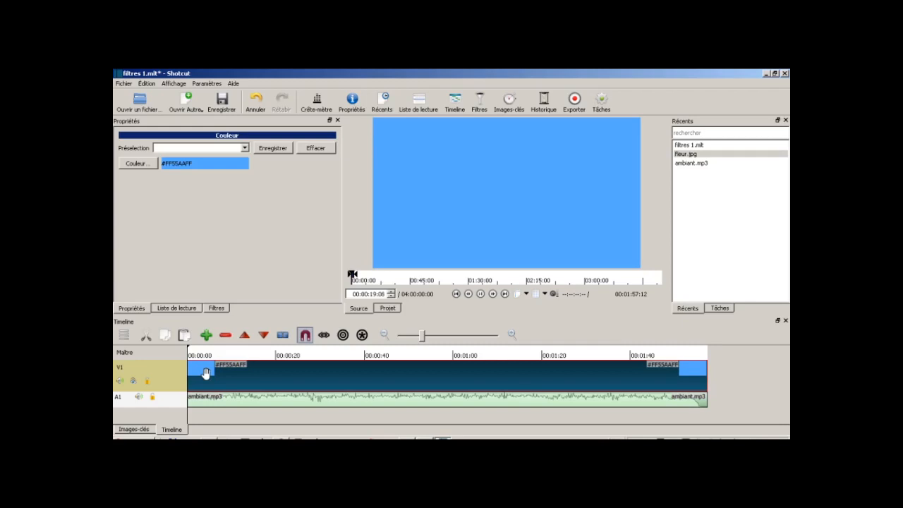
{"action": "key", "text": "ctrl+z"}
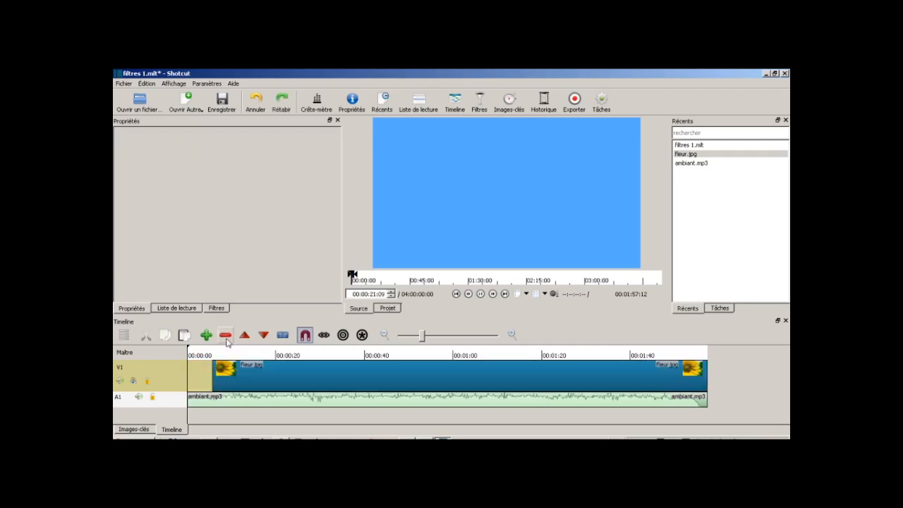
- Place the playhead at 00:00:03:08 in the gap before fleur.jpg, and create a Couleur clip in light pink #FFFFAAFF
{"action": "left_click", "coordinate": [201, 368]}
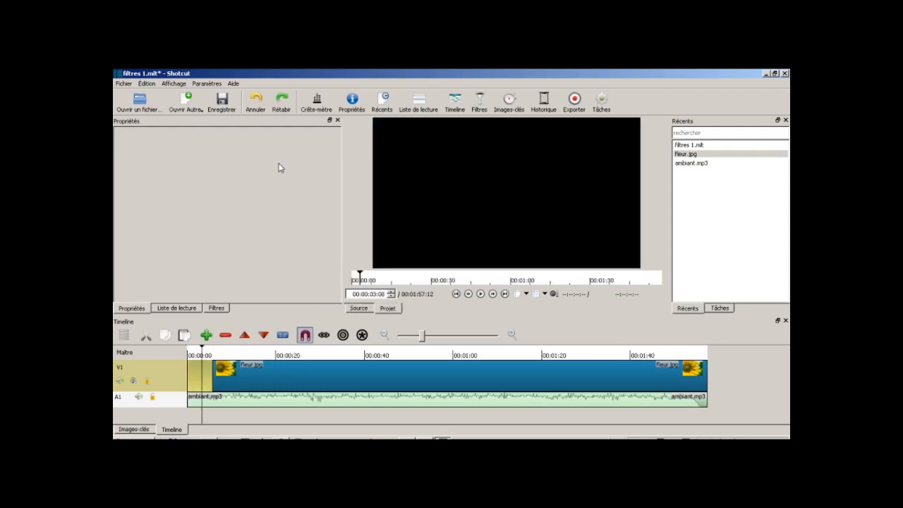
{"action": "left_click", "coordinate": [185, 103]}
{"action": "left_click", "coordinate": [196, 123]}
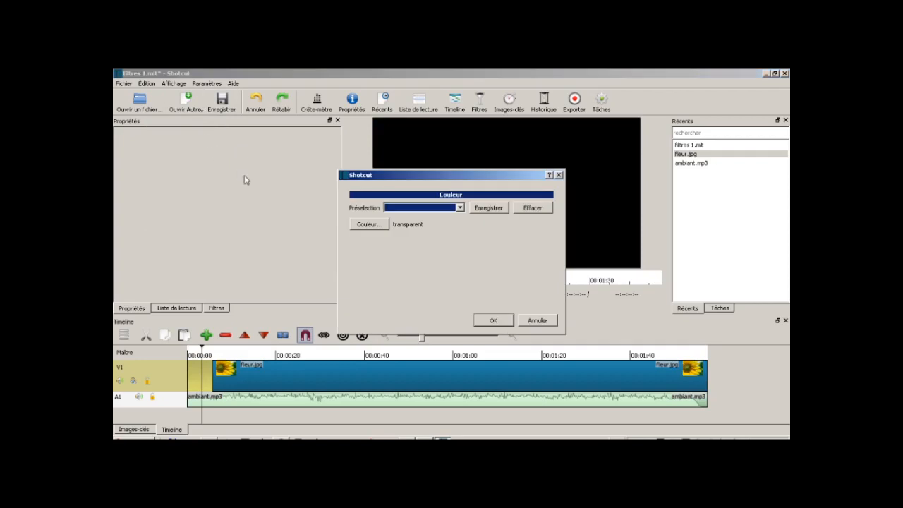
{"action": "left_click", "coordinate": [367, 224]}
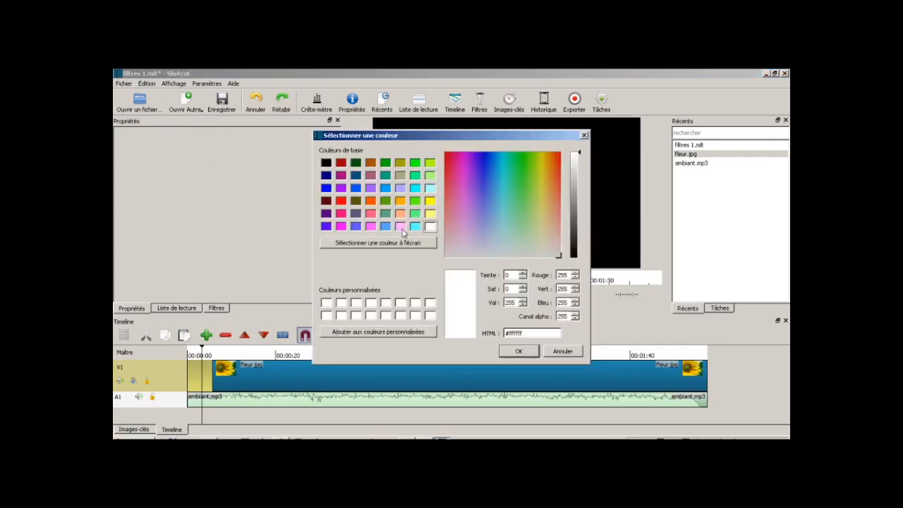
{"action": "left_click", "coordinate": [400, 227]}
{"action": "left_click", "coordinate": [510, 351]}
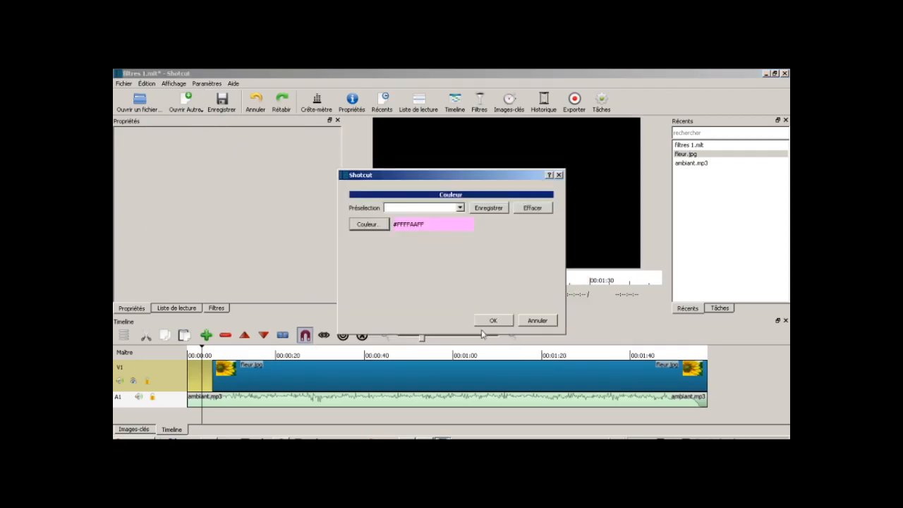
{"action": "left_click", "coordinate": [491, 323]}
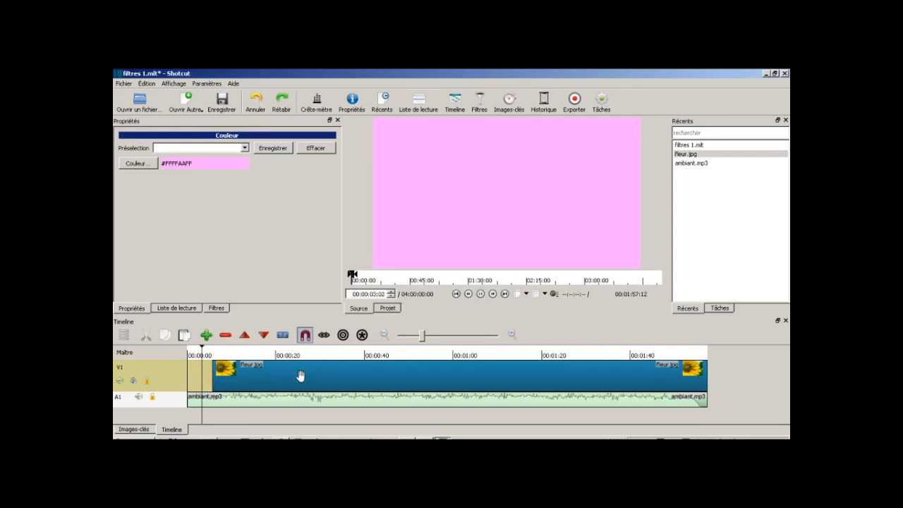
- Add a second video track above V1 and place the pink colour clip at the start of V2
{"action": "right_click", "coordinate": [155, 415]}
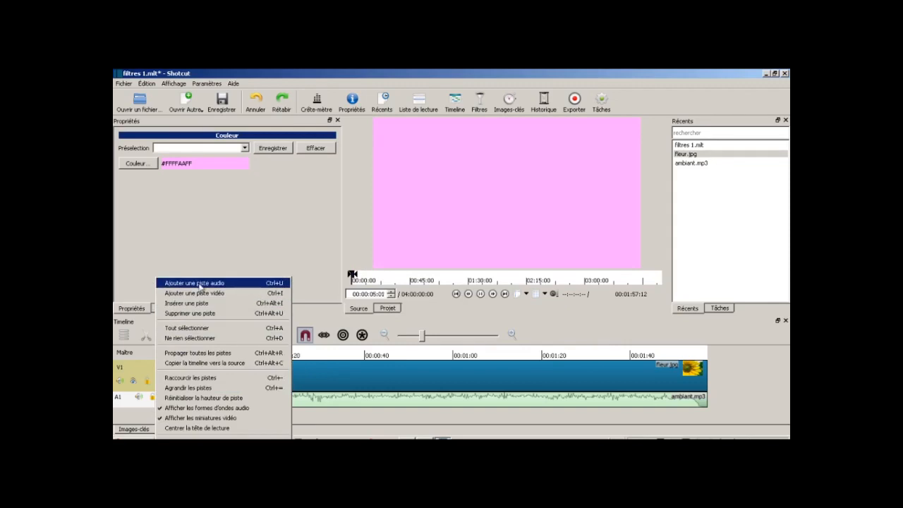
{"action": "left_click", "coordinate": [201, 292]}
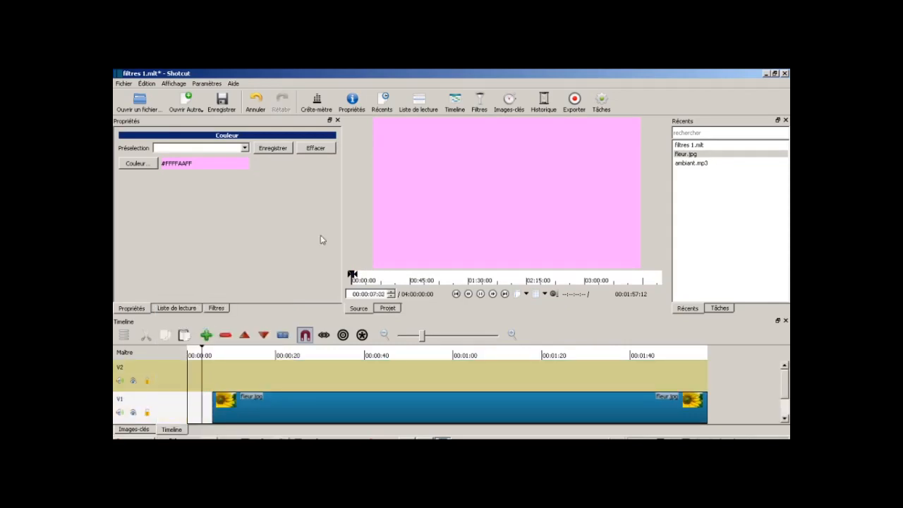
{"action": "left_click_drag", "start_coordinate": [429, 198], "coordinate": [200, 367]}
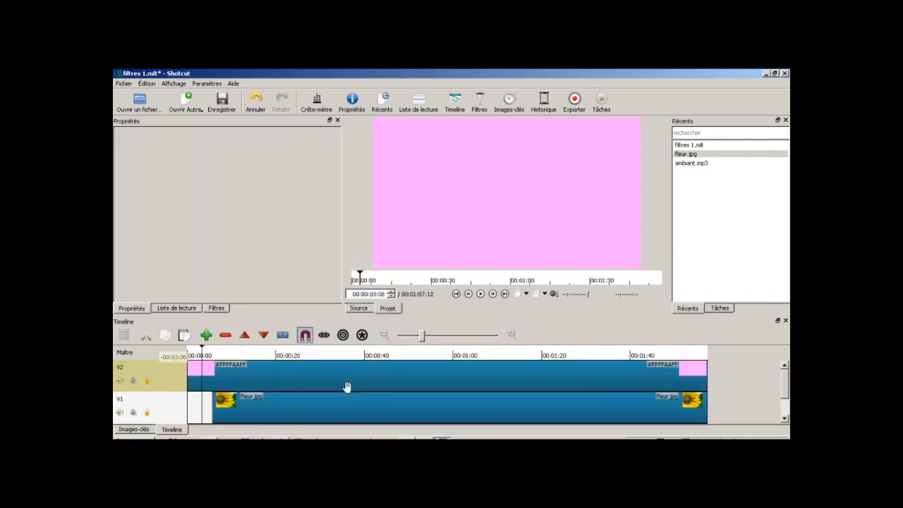
- Trim the end of the pink colour clip to where fleur.jpg begins, and play back the transition between them
{"action": "left_click_drag", "start_coordinate": [708, 374], "coordinate": [203, 387]}
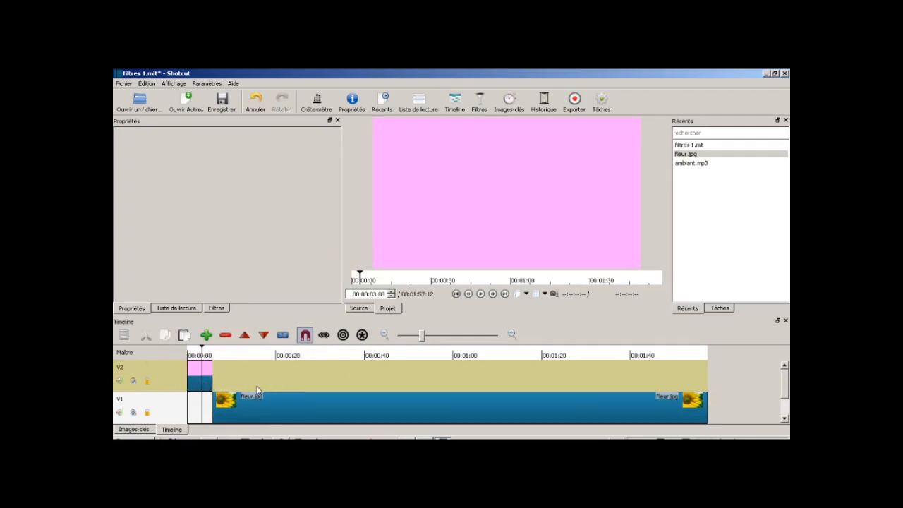
{"action": "left_click", "coordinate": [480, 294]}
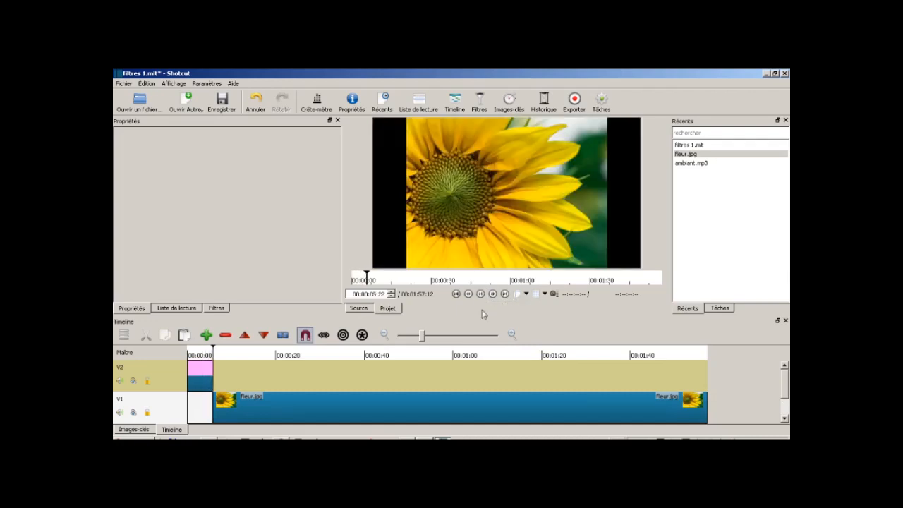
{"action": "left_click", "coordinate": [457, 295]}
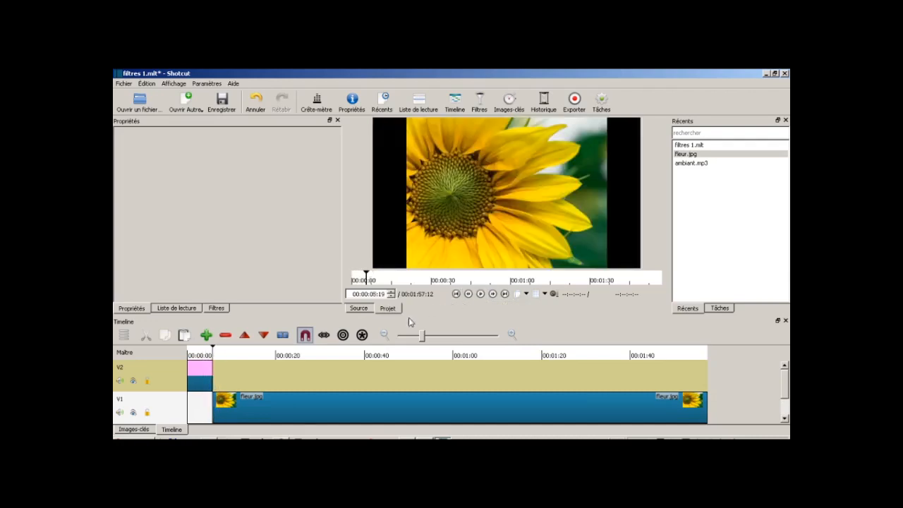
- Delete the pink colour clip from track V2 and move fleur.jpg to the start of track V1
{"action": "left_click", "coordinate": [199, 371]}
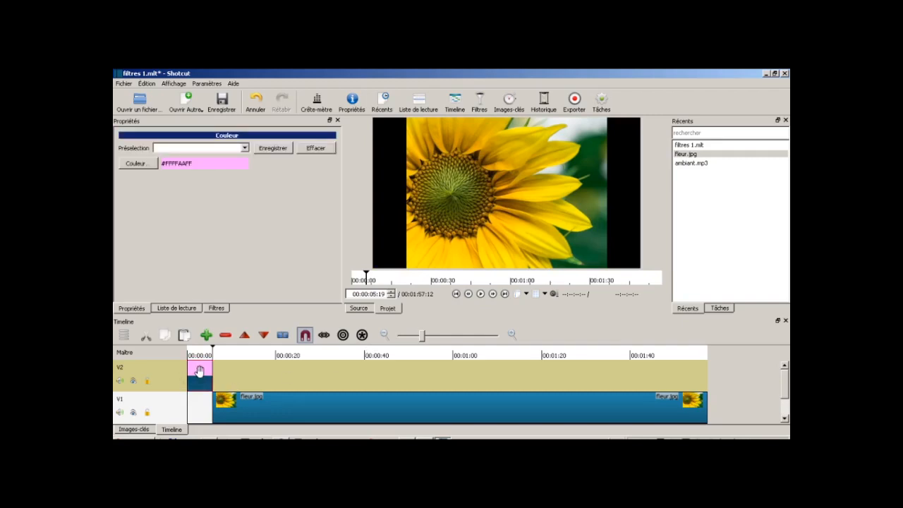
{"action": "key", "text": "Delete"}
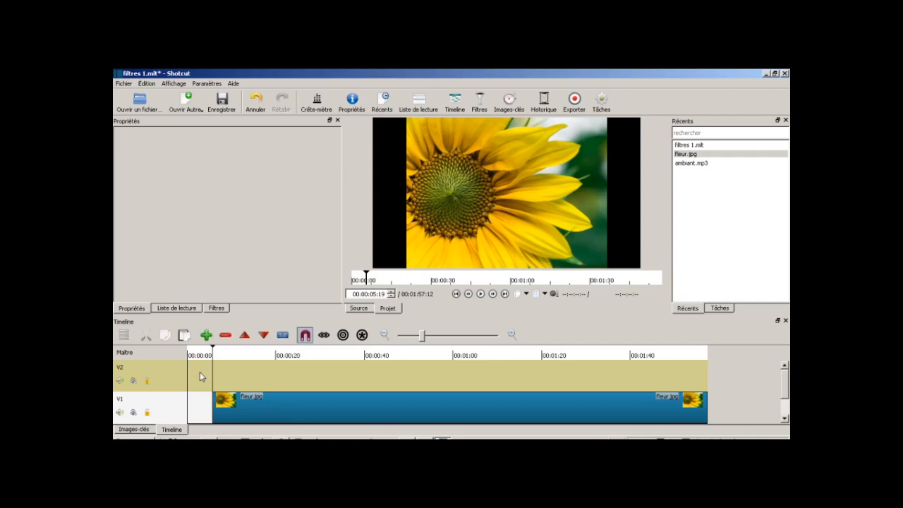
{"action": "key", "text": "ctrl+z"}
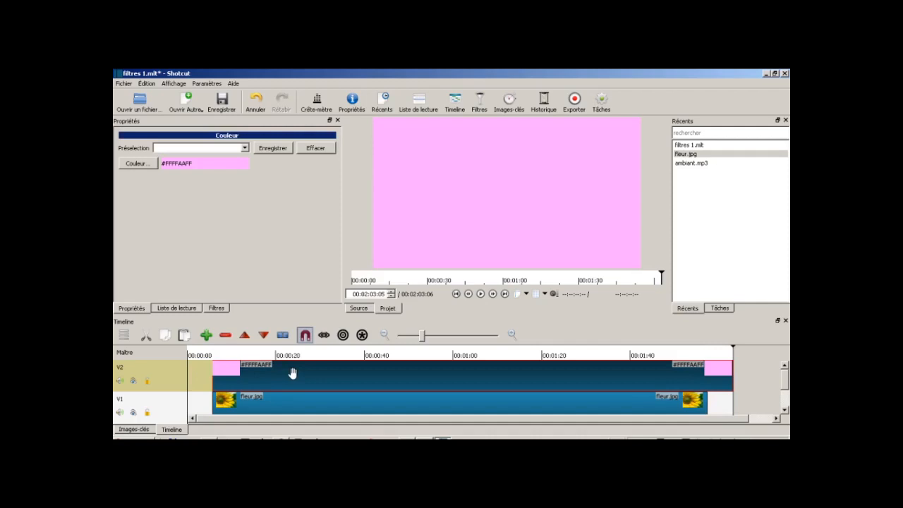
{"action": "key", "text": "Delete"}
{"action": "scroll", "coordinate": [293, 373], "scroll_direction": "down", "scroll_amount": 1}
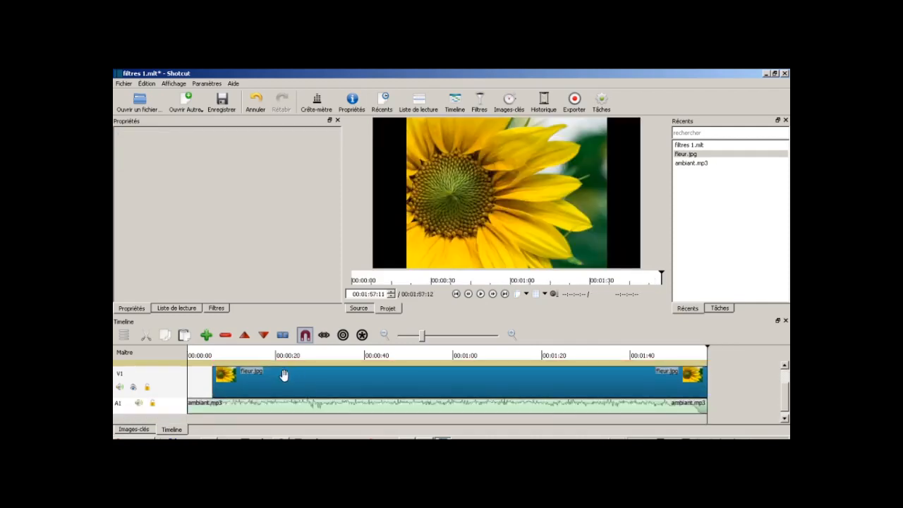
{"action": "left_click_drag", "start_coordinate": [283, 375], "coordinate": [248, 379]}
{"action": "scroll", "coordinate": [248, 380], "scroll_direction": "up", "scroll_amount": 1}
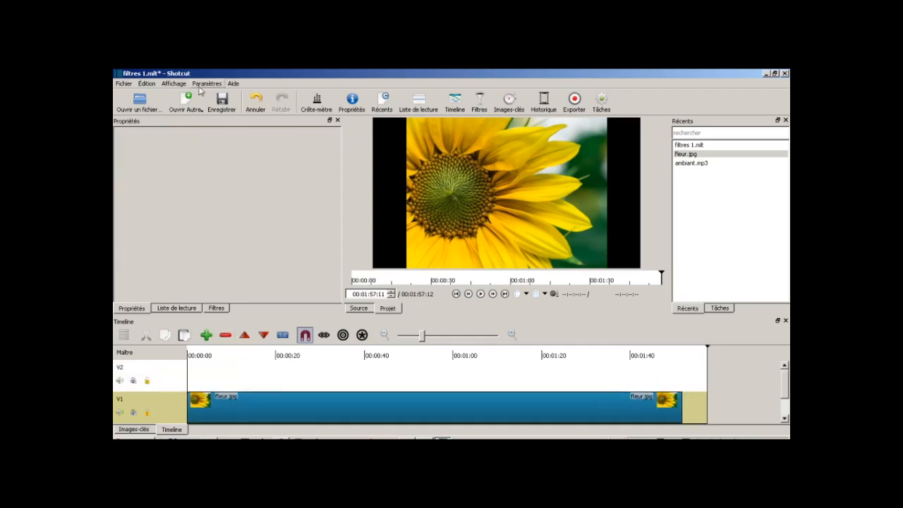
- Generate a Bruit clip and watch its preview briefly
{"action": "left_click", "coordinate": [195, 108]}
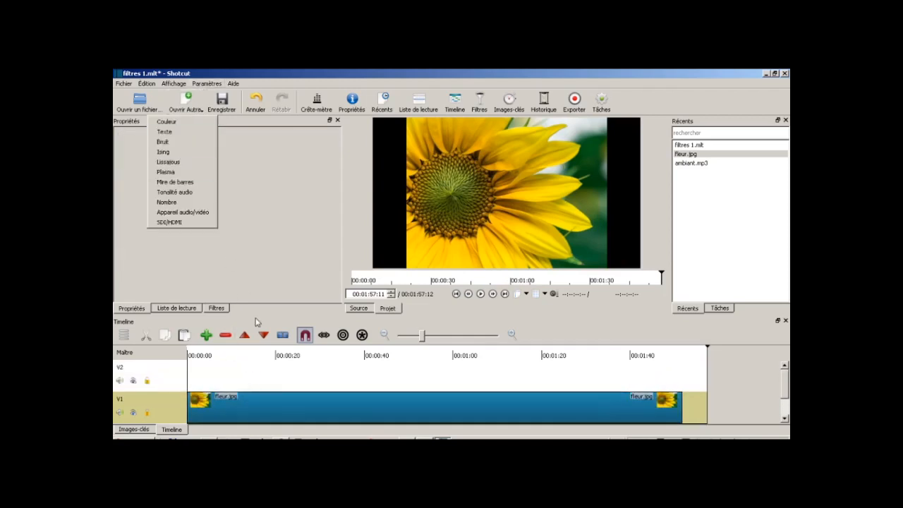
{"action": "left_click", "coordinate": [189, 142]}
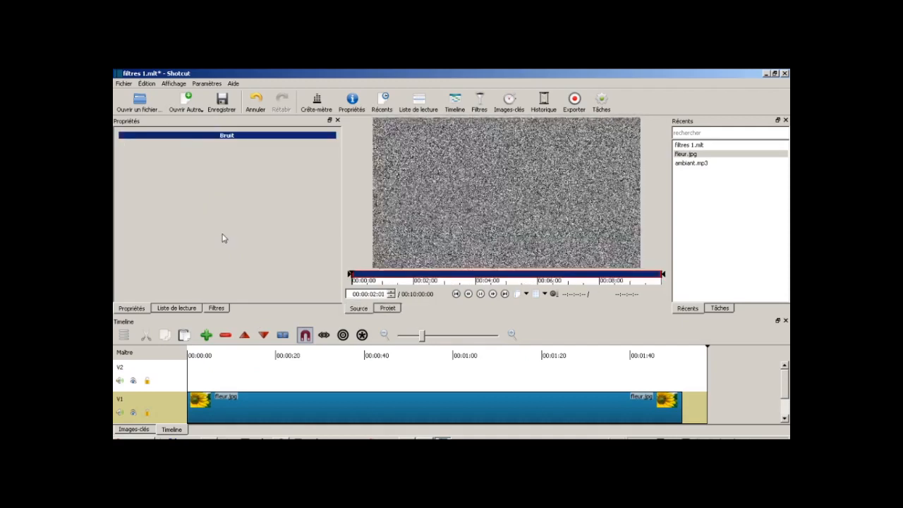
{"action": "left_click", "coordinate": [480, 294]}
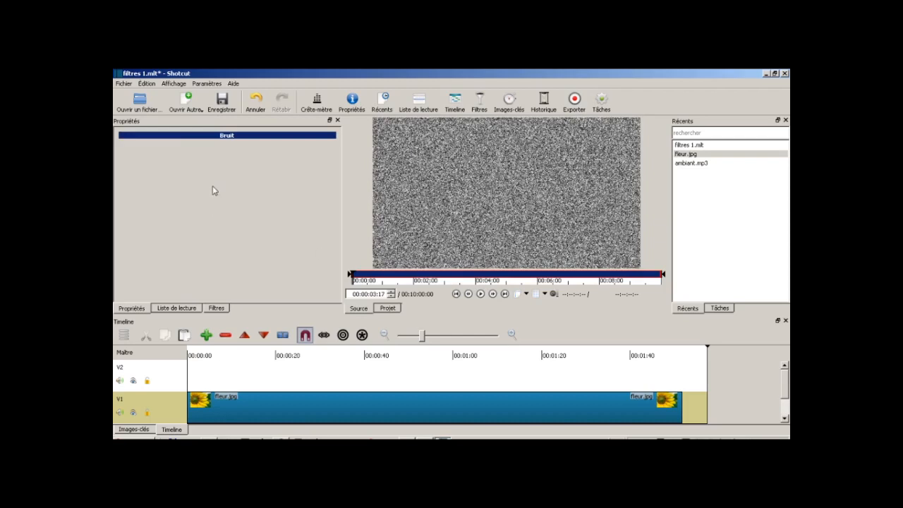
- Generate an Ising clip with the default settings, preview it at several points, and close its properties
{"action": "left_click", "coordinate": [187, 101]}
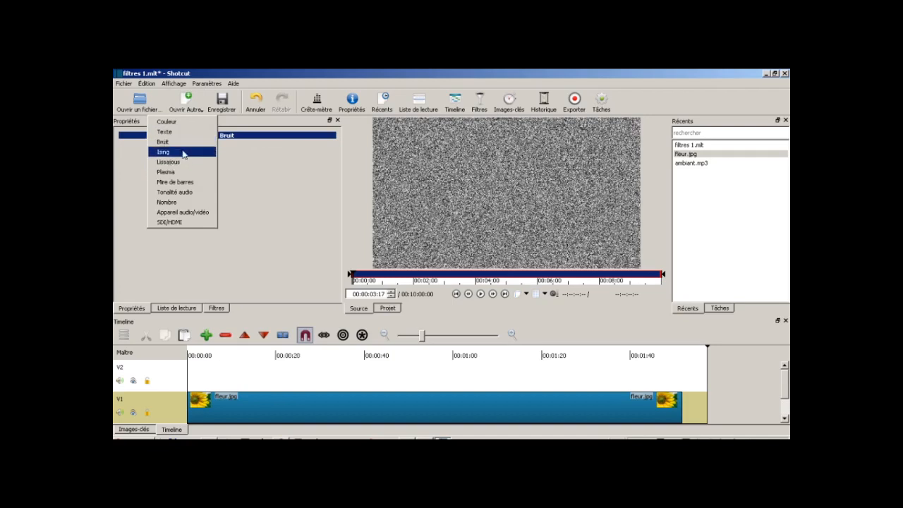
{"action": "left_click", "coordinate": [185, 152]}
{"action": "left_click", "coordinate": [454, 210]}
{"action": "left_click", "coordinate": [453, 211]}
{"action": "left_click", "coordinate": [492, 322]}
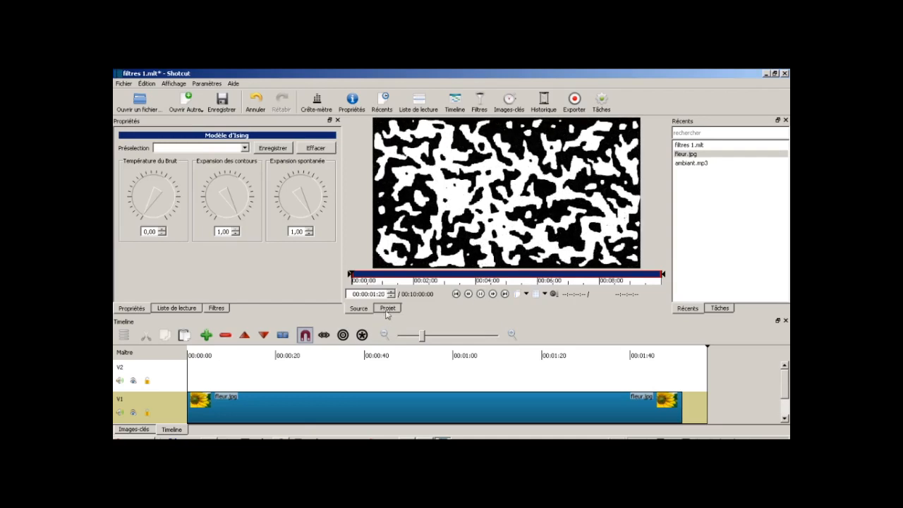
{"action": "left_click", "coordinate": [389, 309]}
{"action": "left_click", "coordinate": [367, 309]}
{"action": "left_click", "coordinate": [480, 294]}
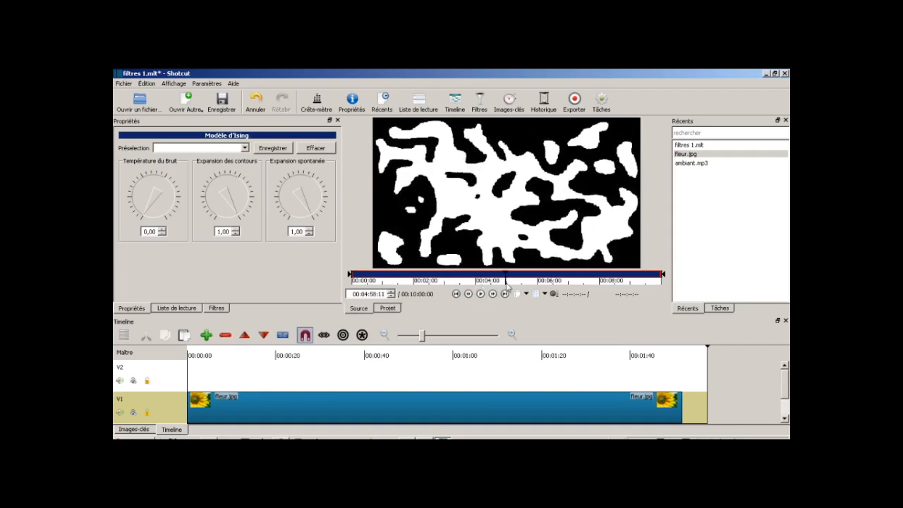
{"action": "left_click", "coordinate": [545, 293]}
{"action": "left_click", "coordinate": [544, 283]}
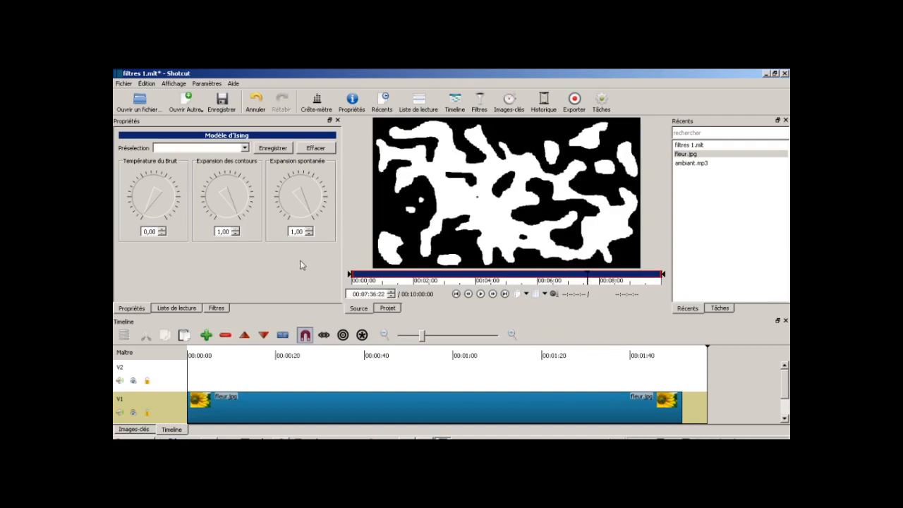
{"action": "left_click", "coordinate": [336, 122]}
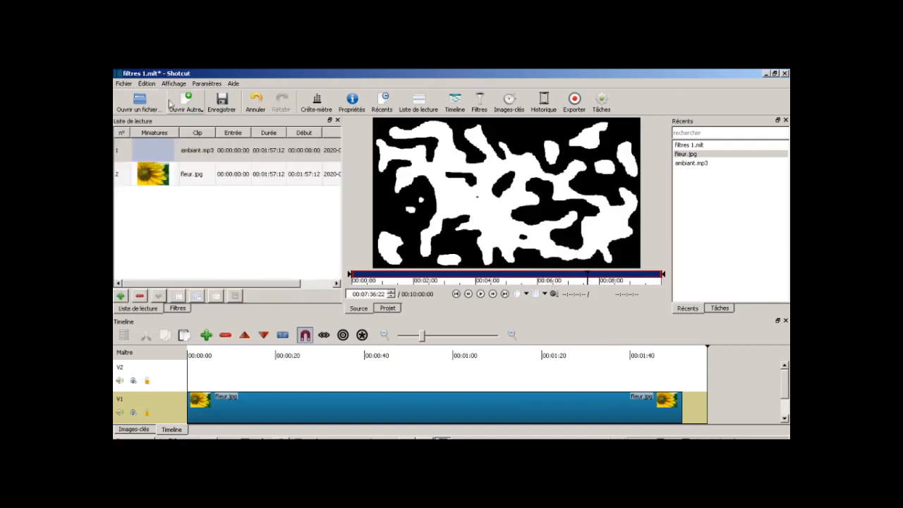
- Generate a Lissajous clip with both ratios at 0.00 and preview it further along
{"action": "left_click", "coordinate": [187, 105]}
{"action": "left_click", "coordinate": [169, 161]}
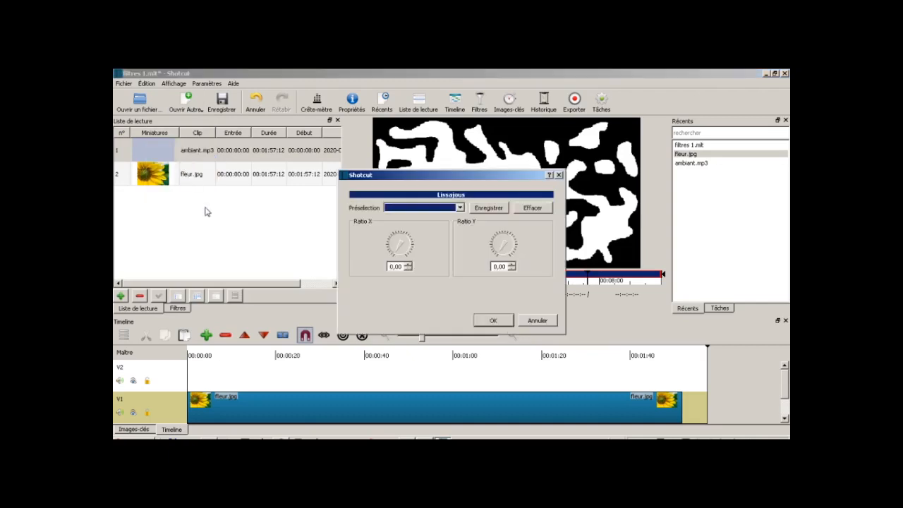
{"action": "left_click", "coordinate": [491, 321]}
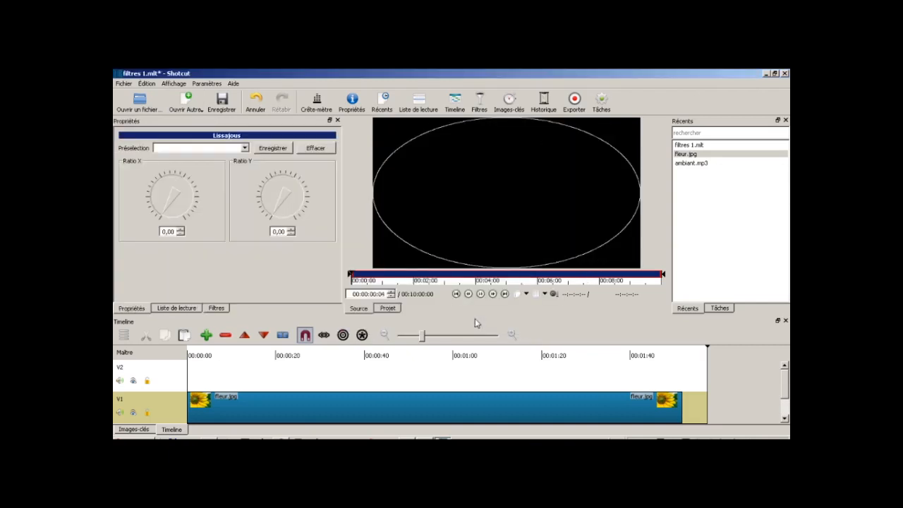
{"action": "left_click", "coordinate": [479, 294]}
{"action": "left_click_drag", "start_coordinate": [486, 284], "coordinate": [498, 284]}
- Set the Lissajous clip's Ratio Y to 0.30, play the preview, and close its properties
{"action": "left_click_drag", "start_coordinate": [286, 206], "coordinate": [264, 203]}
{"action": "left_click", "coordinate": [480, 294]}
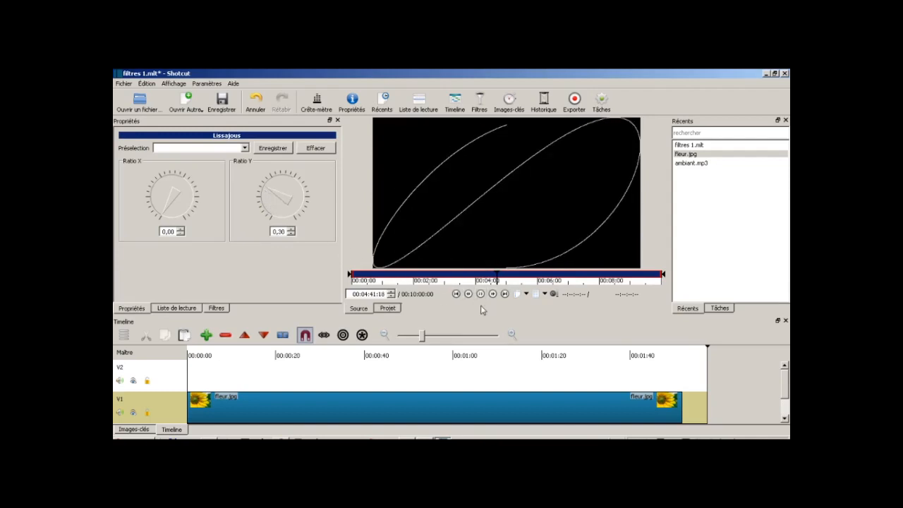
{"action": "left_click", "coordinate": [456, 294]}
{"action": "left_click", "coordinate": [337, 119]}
- Generate a Plasma clip with all speeds and movements at 1.00, and close its properties
{"action": "left_click", "coordinate": [183, 103]}
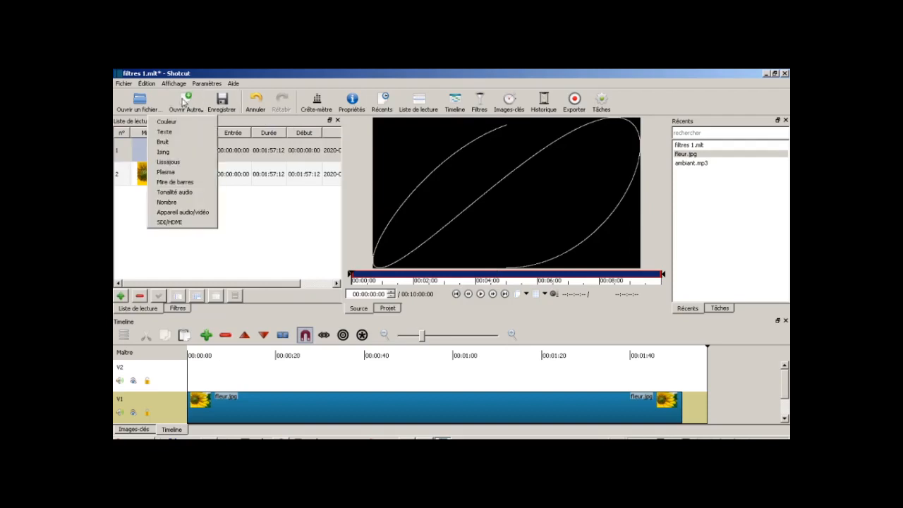
{"action": "left_click", "coordinate": [165, 172]}
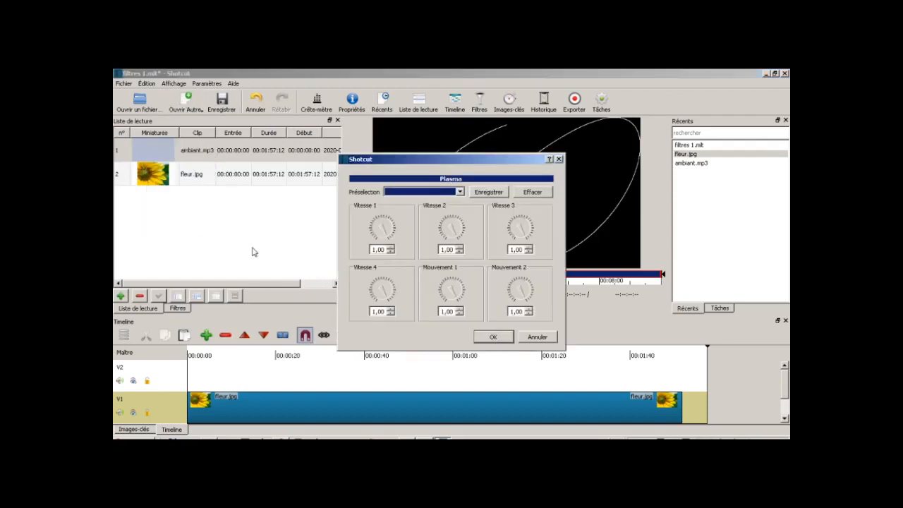
{"action": "left_click", "coordinate": [493, 337]}
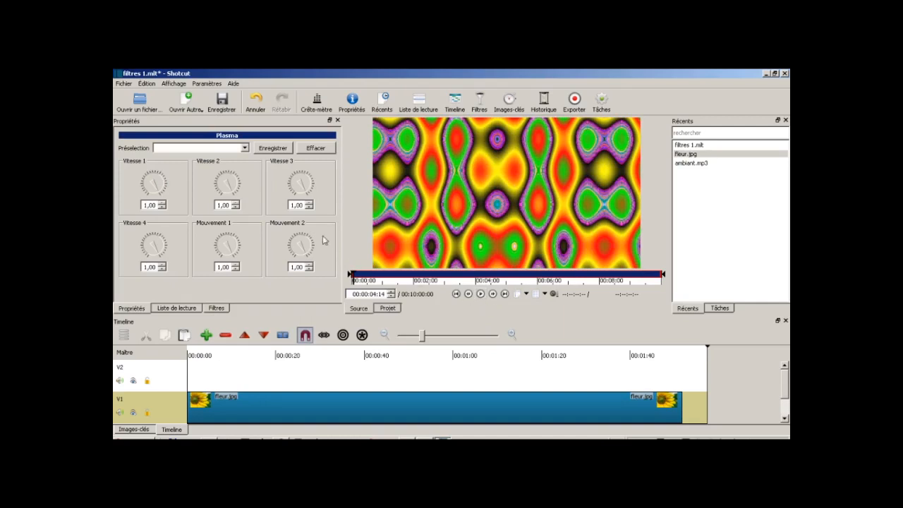
{"action": "left_click", "coordinate": [337, 120]}
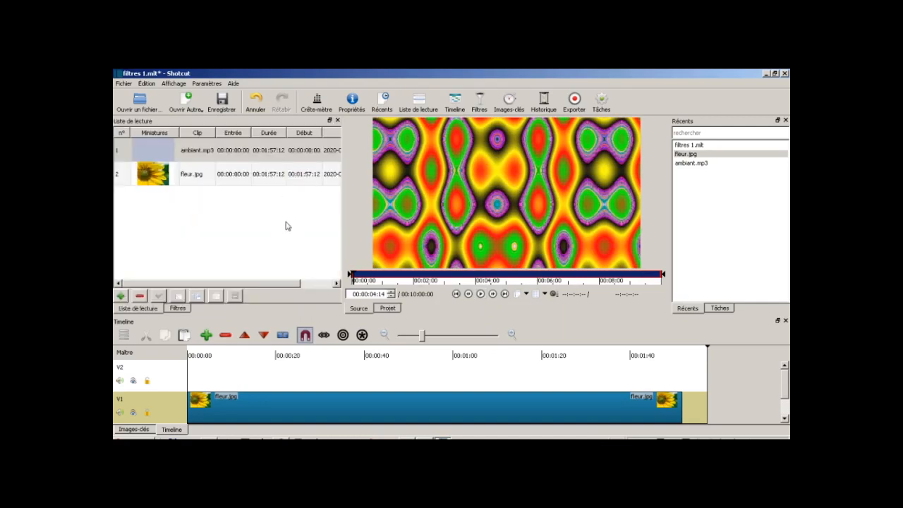
{"action": "left_click", "coordinate": [198, 110]}
{"action": "left_click", "coordinate": [255, 265]}
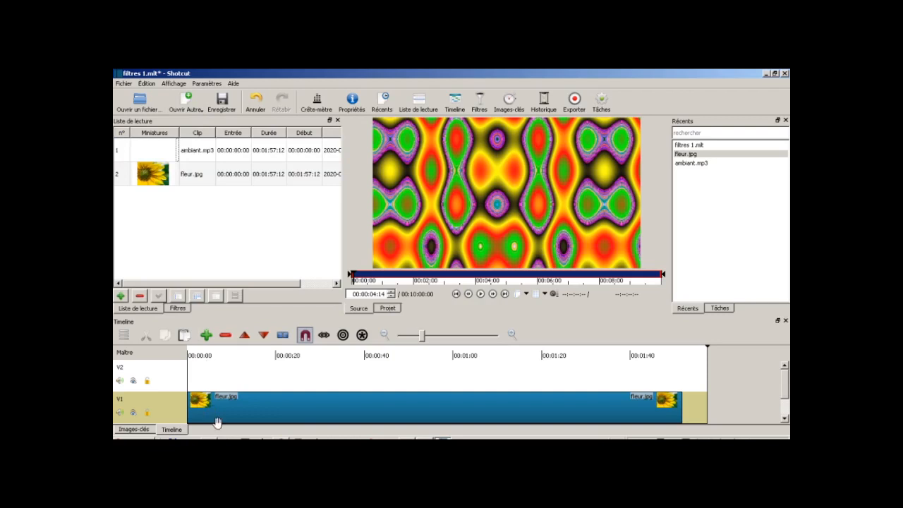
- Place the playhead at 00:00:06:11, select fleur.jpg on track V1, and search its available filters for "ver"
{"action": "left_click", "coordinate": [204, 392]}
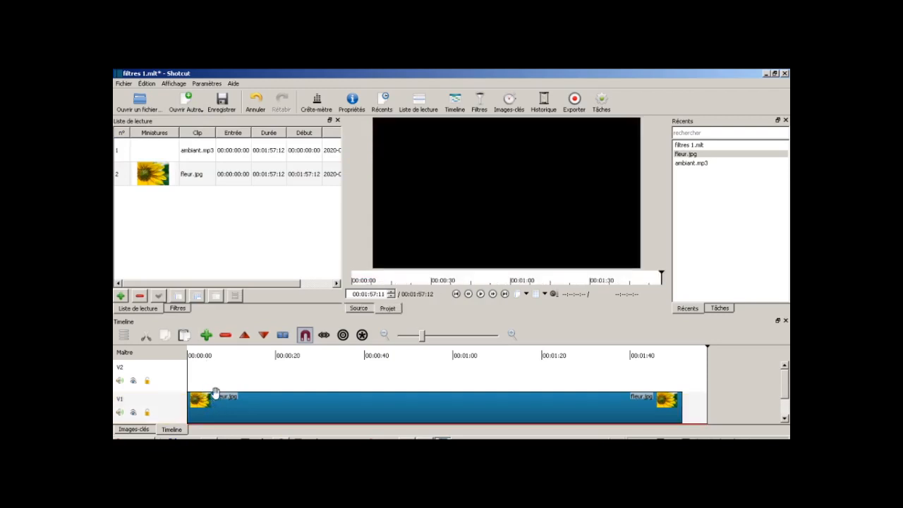
{"action": "left_click", "coordinate": [216, 392]}
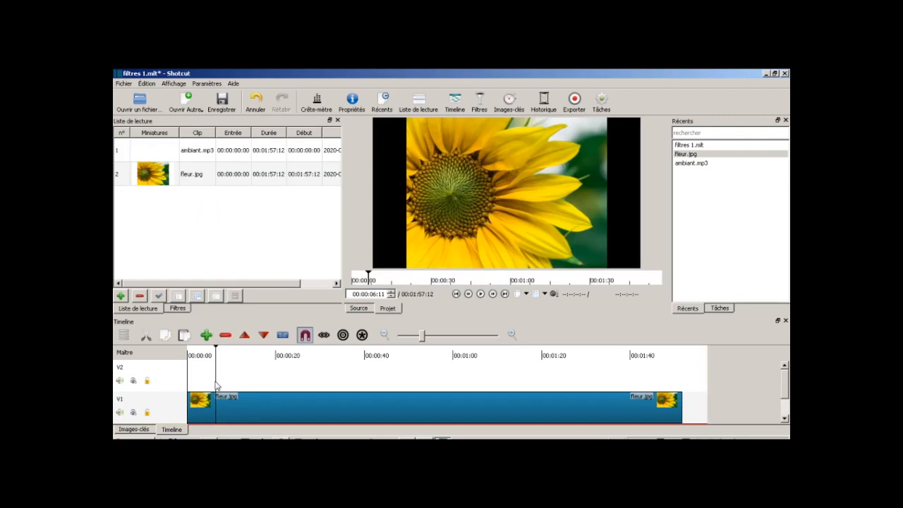
{"action": "scroll", "coordinate": [215, 385], "scroll_direction": "down", "scroll_amount": 2}
{"action": "left_click", "coordinate": [227, 362]}
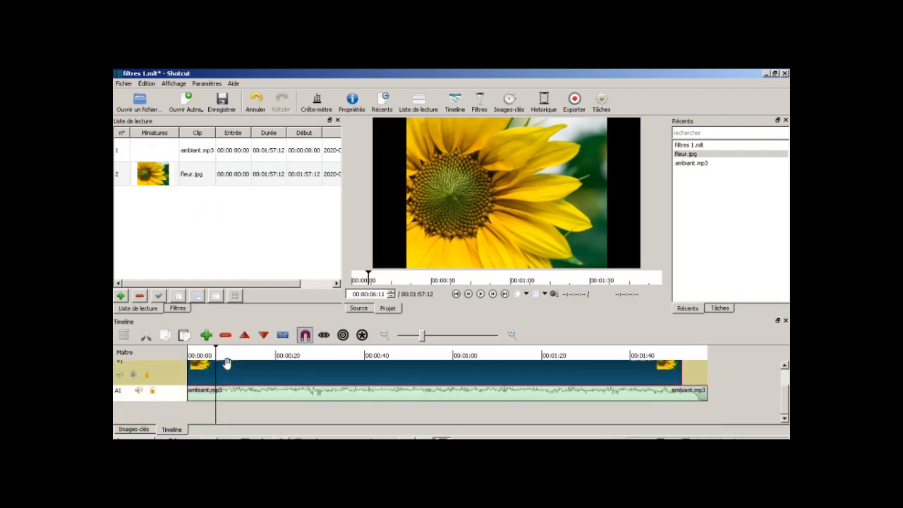
{"action": "left_click", "coordinate": [182, 310]}
{"action": "left_click", "coordinate": [128, 222]}
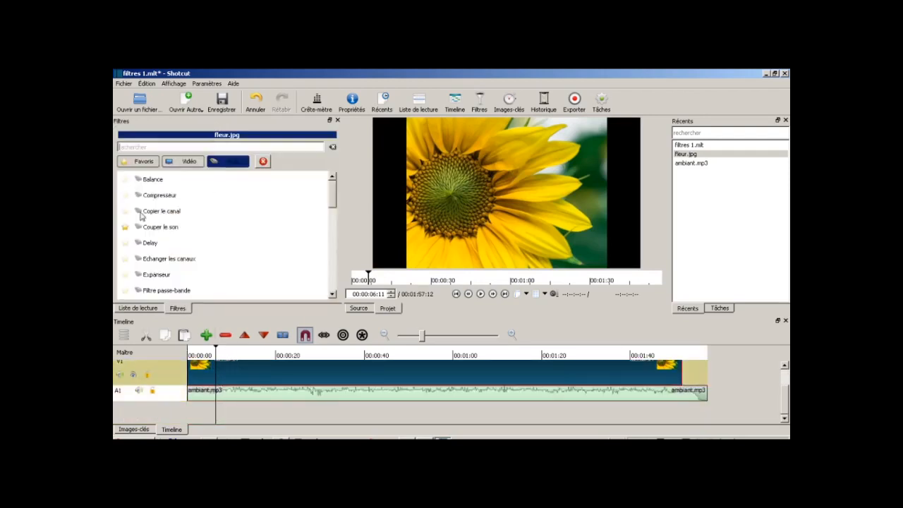
{"action": "type", "text": "v"}
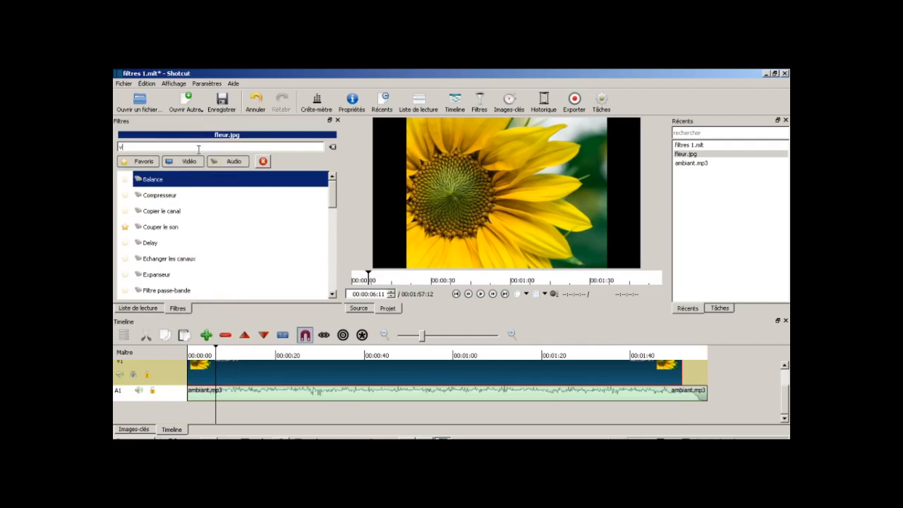
{"action": "type", "text": "ert"}
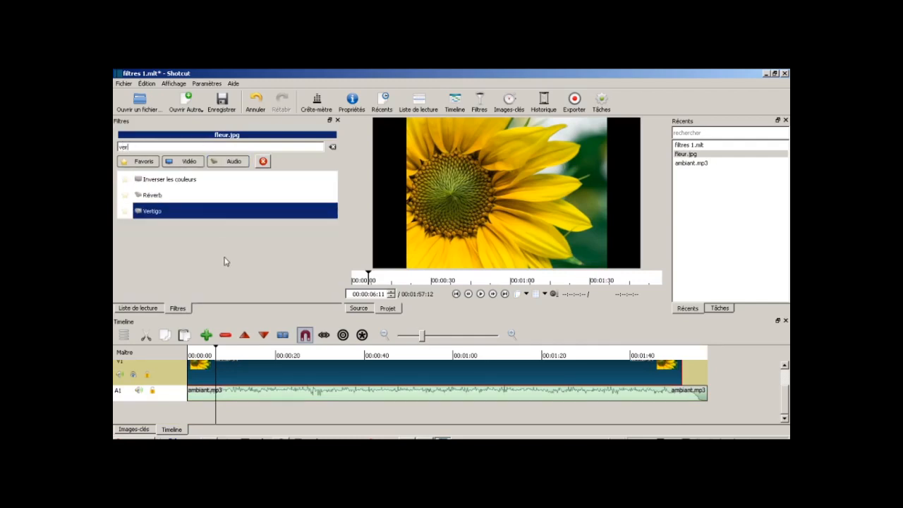
- Leave the filter search, add the generated Plasma clip to the playlist, and select it there
{"action": "left_click", "coordinate": [337, 120]}
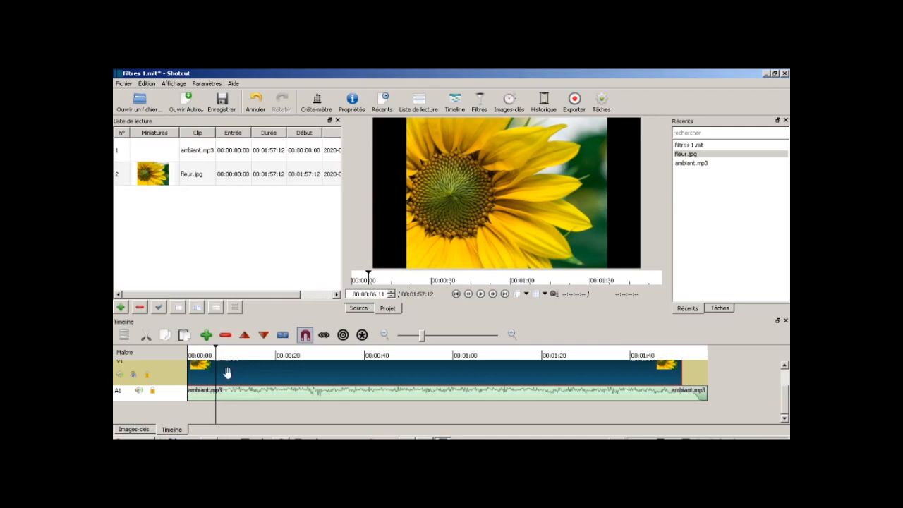
{"action": "left_click", "coordinate": [121, 308]}
{"action": "left_click", "coordinate": [214, 201]}
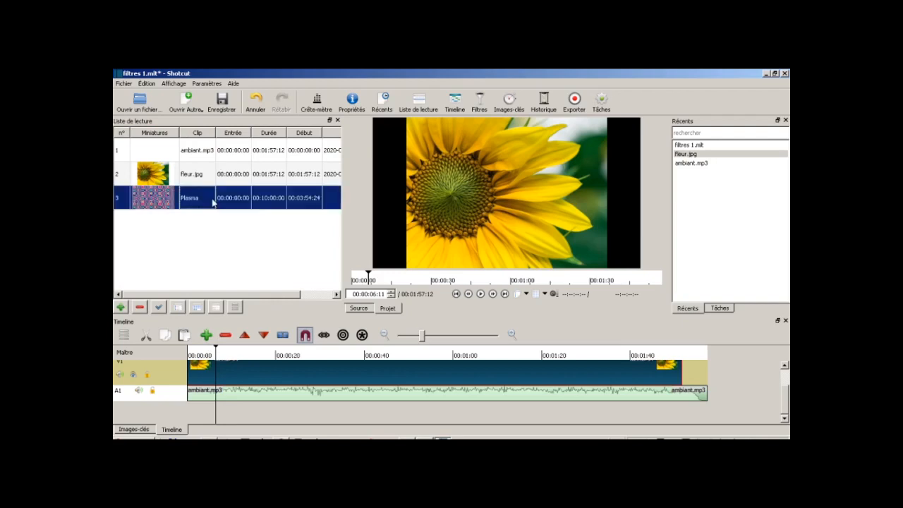
- Remove the Plasma clip from the playlist
{"action": "right_click", "coordinate": [214, 190]}
{"action": "left_click", "coordinate": [226, 197]}
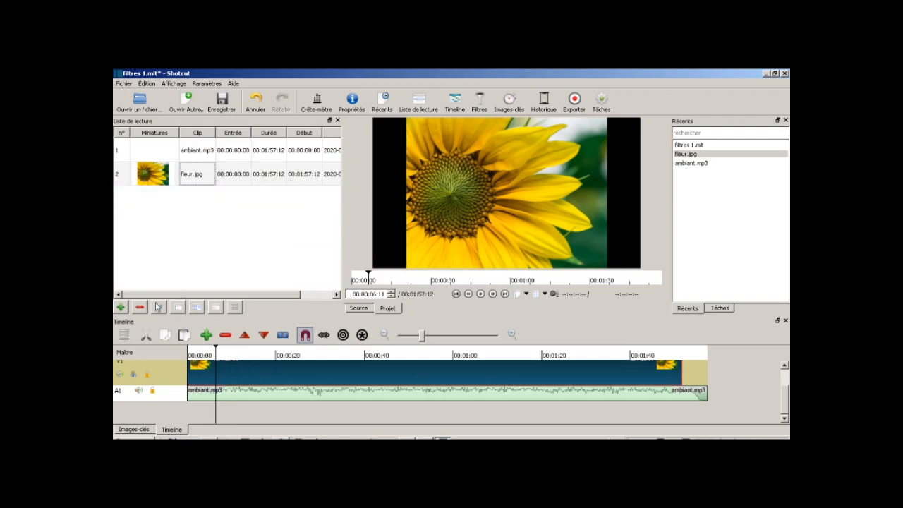
- Apply the Vertigo filter to fleur.jpg on V1, set its Zoom to 26.02 %, preview it, and return the playhead to the start
{"action": "left_click", "coordinate": [225, 371]}
{"action": "left_click", "coordinate": [479, 103]}
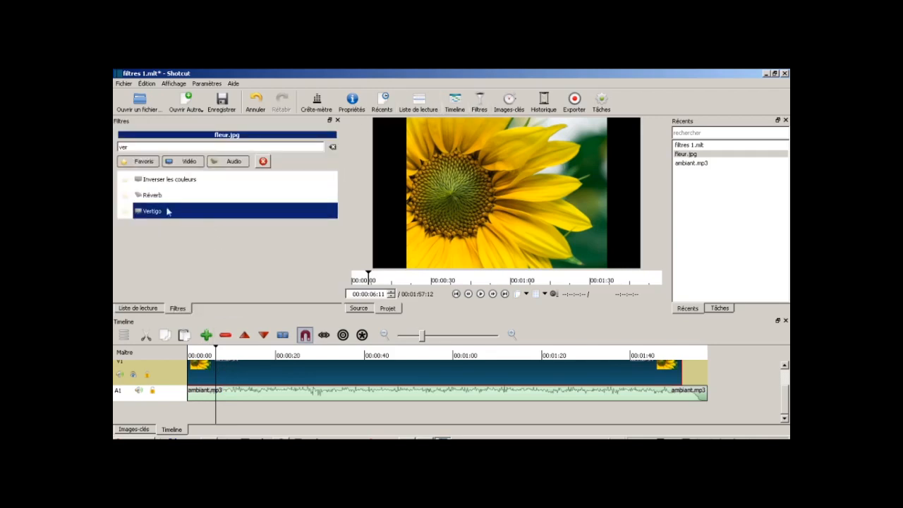
{"action": "key", "text": "Return"}
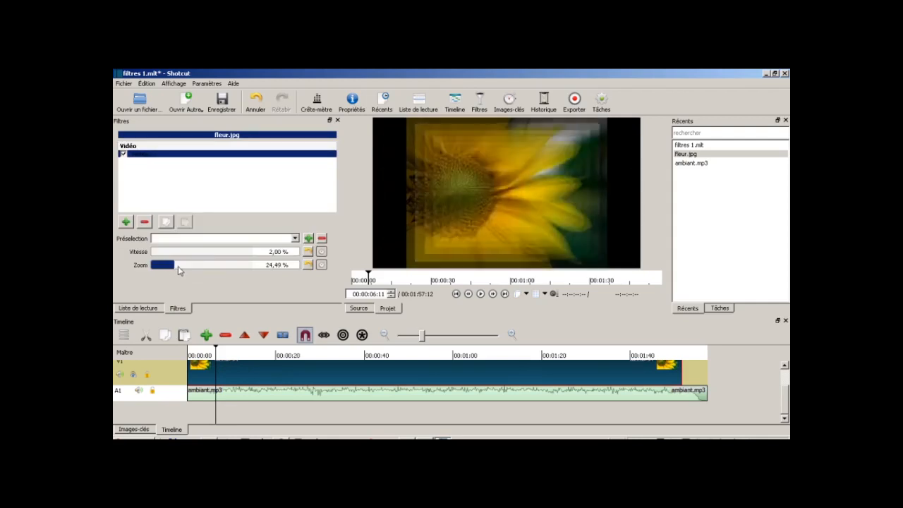
{"action": "mouse_move", "coordinate": [176, 266]}
{"action": "left_mouse_down"}
{"action": "mouse_move", "coordinate": [167, 269]}
{"action": "mouse_move", "coordinate": [177, 268]}
{"action": "left_mouse_up"}
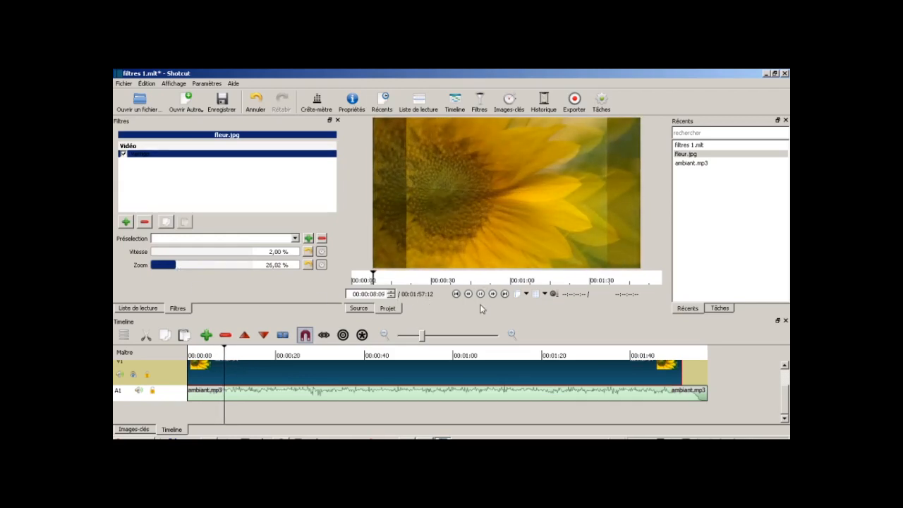
{"action": "left_click", "coordinate": [456, 295]}
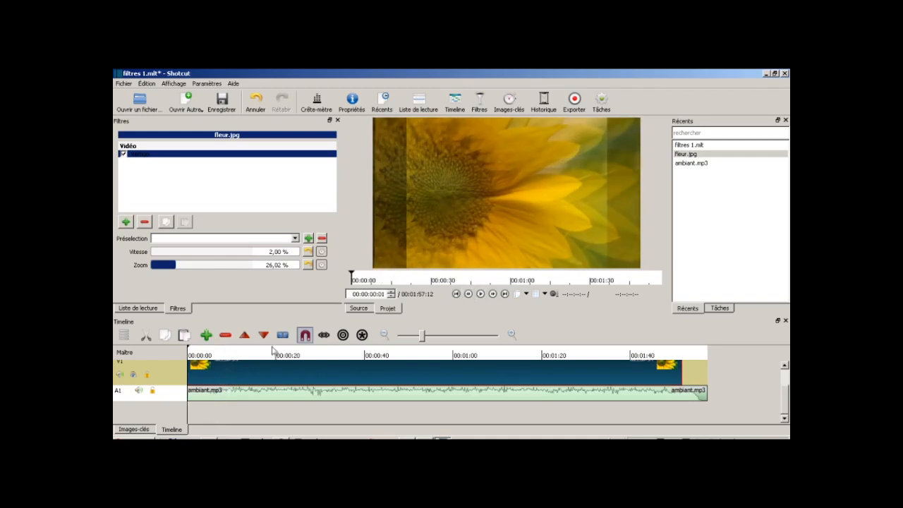
- Remove the Vertigo filter from fleur.jpg, look at the available audio filters, and close the filters
{"action": "left_click", "coordinate": [145, 222]}
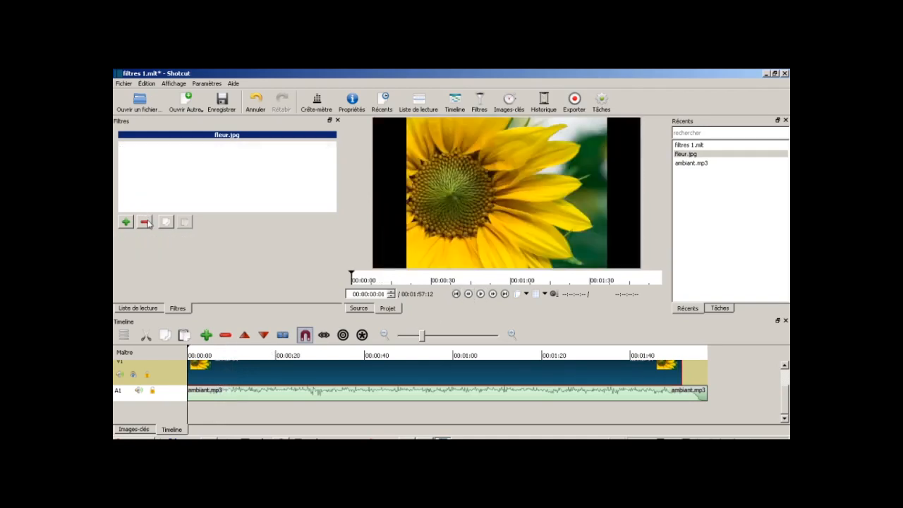
{"action": "left_click", "coordinate": [126, 222]}
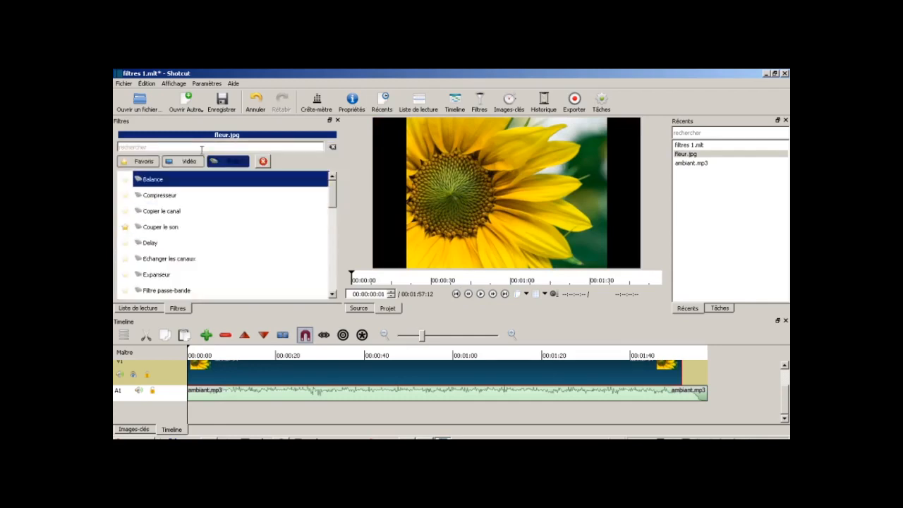
{"action": "left_click", "coordinate": [337, 120]}
- Generate a Mire de barres clip of type Mire SMPTE
{"action": "left_click", "coordinate": [197, 105]}
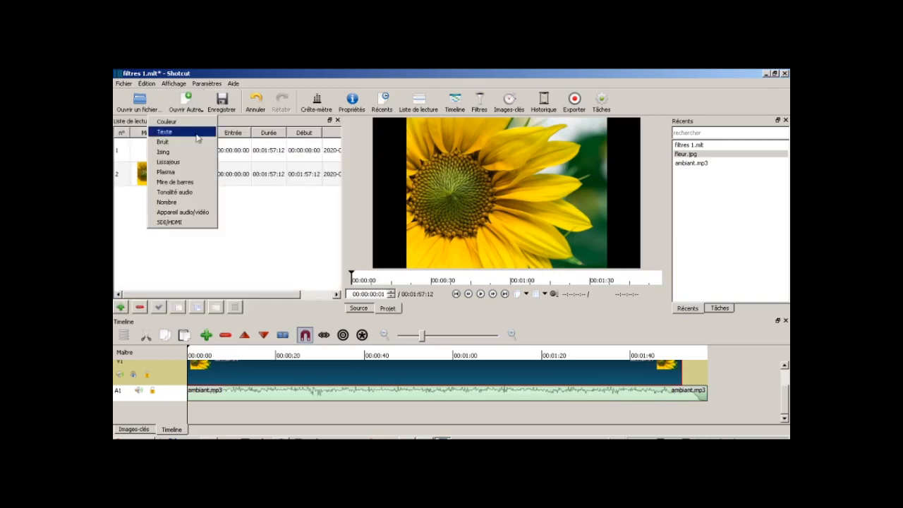
{"action": "left_click", "coordinate": [199, 183]}
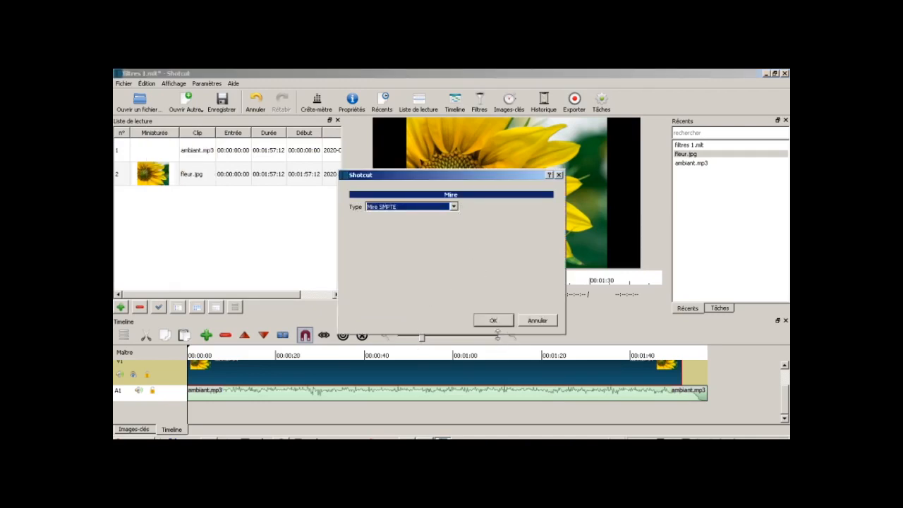
{"action": "left_click", "coordinate": [493, 321]}
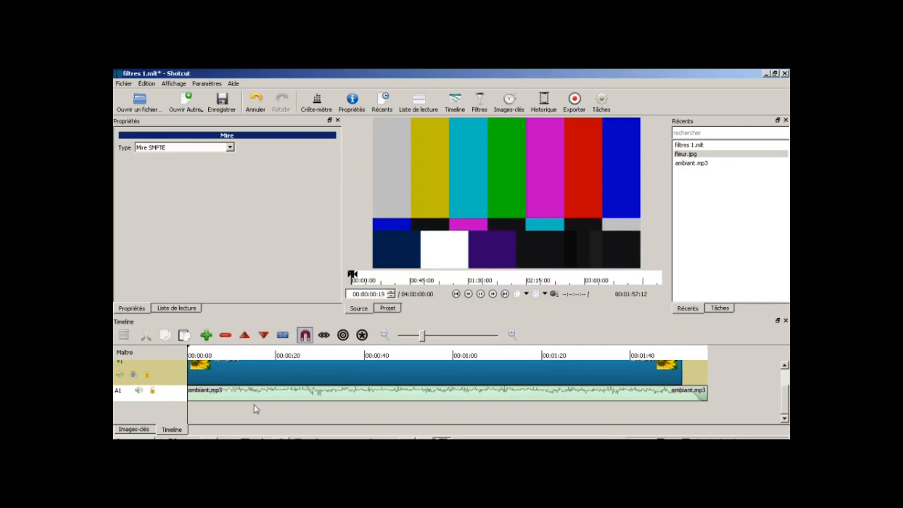
- Trim about 3 seconds off the start of fleur.jpg on track V1
{"action": "scroll", "coordinate": [244, 363], "scroll_direction": "up", "scroll_amount": 1}
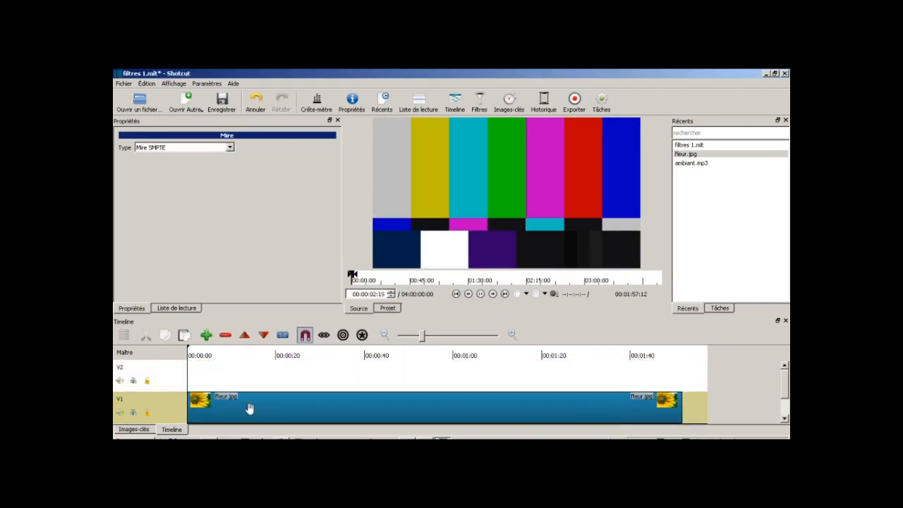
{"action": "scroll", "coordinate": [247, 405], "scroll_direction": "down", "scroll_amount": 1}
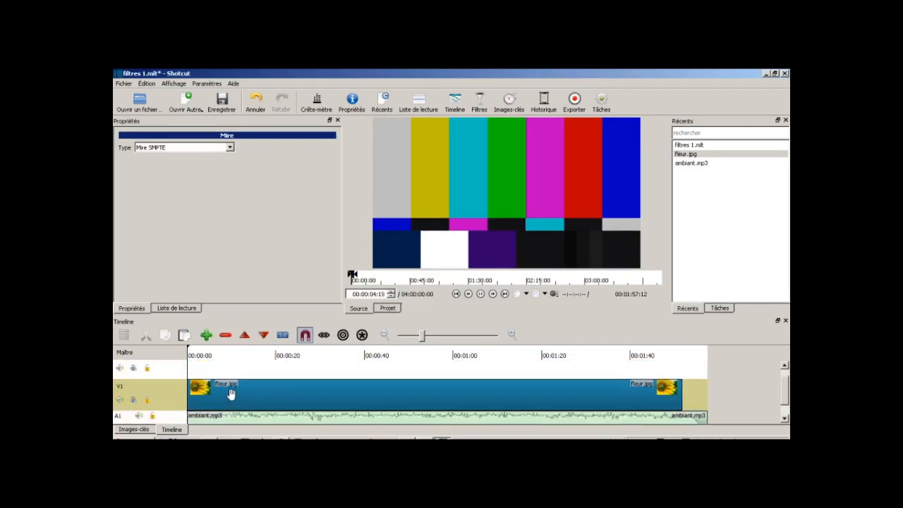
{"action": "left_click", "coordinate": [238, 393]}
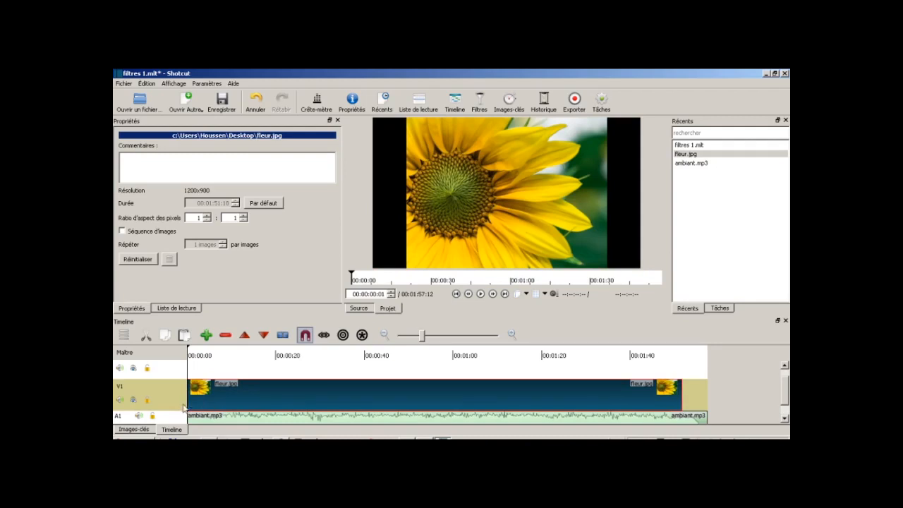
{"action": "left_click_drag", "start_coordinate": [184, 397], "coordinate": [204, 399]}
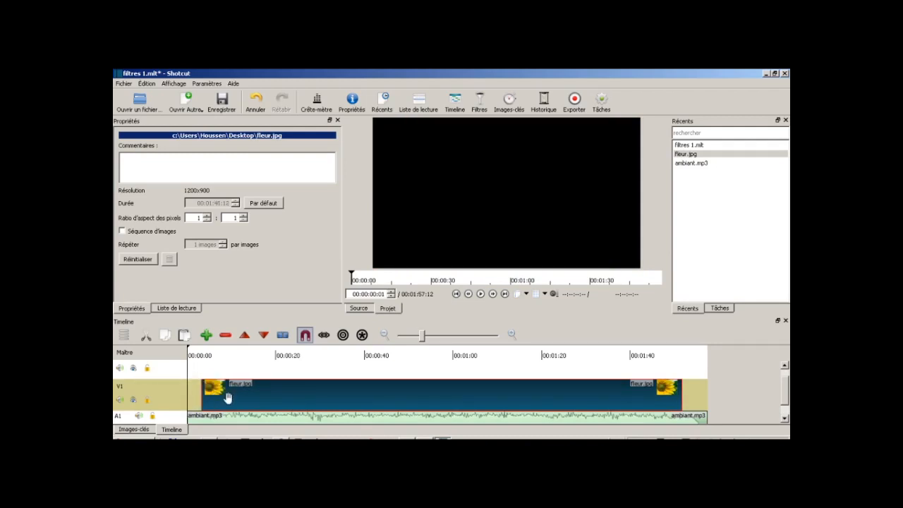
- Trim the start of ambiant.mp3 on track A1 to line up with the start of fleur.jpg, and close the properties
{"action": "scroll", "coordinate": [224, 399], "scroll_direction": "down", "scroll_amount": 1}
{"action": "left_click", "coordinate": [225, 399]}
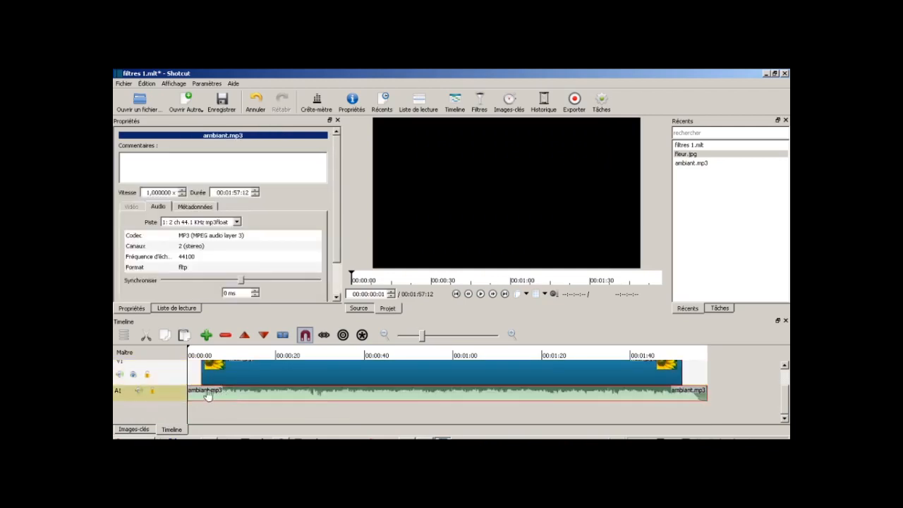
{"action": "left_click_drag", "start_coordinate": [192, 397], "coordinate": [208, 397]}
{"action": "scroll", "coordinate": [233, 411], "scroll_direction": "up", "scroll_amount": 2}
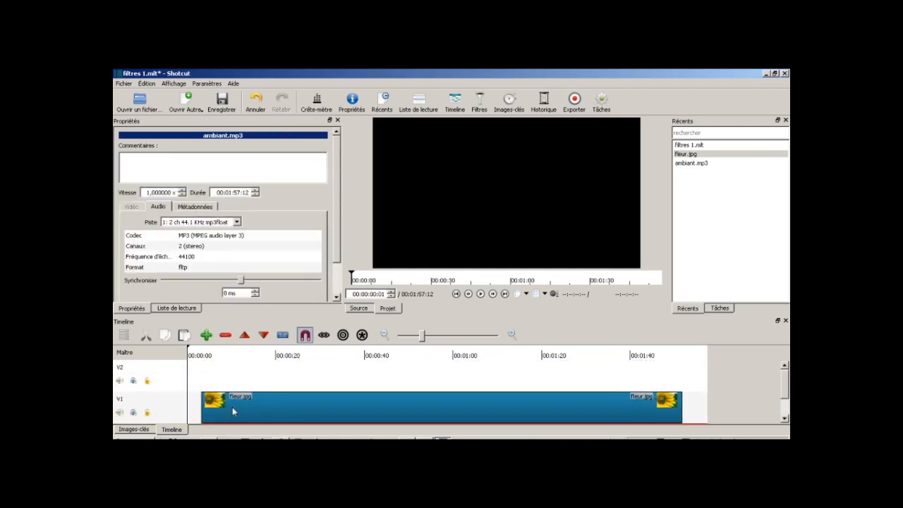
{"action": "scroll", "coordinate": [233, 411], "scroll_direction": "up", "scroll_amount": 1}
{"action": "left_click", "coordinate": [337, 121]}
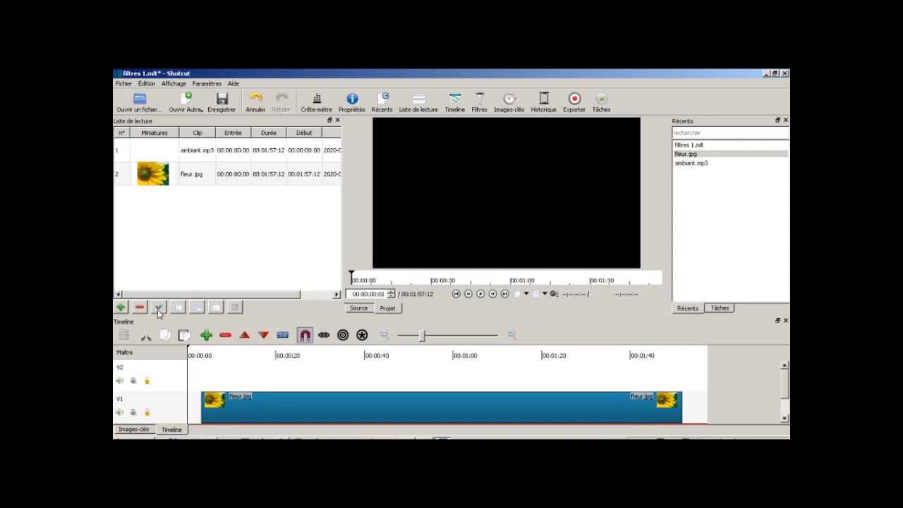
- Generate a Mire de barres clip of type Mire SMPTE and place it at the start of track V2
{"action": "left_click", "coordinate": [189, 106]}
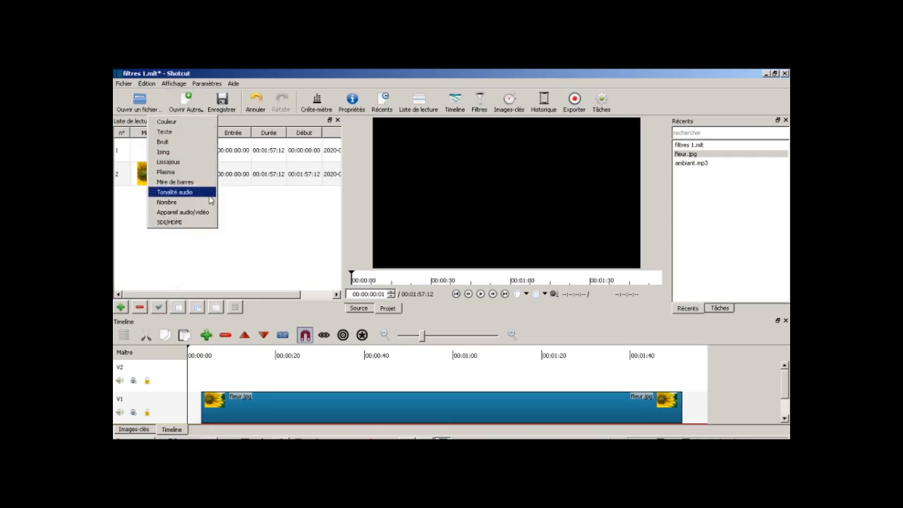
{"action": "left_click", "coordinate": [184, 182]}
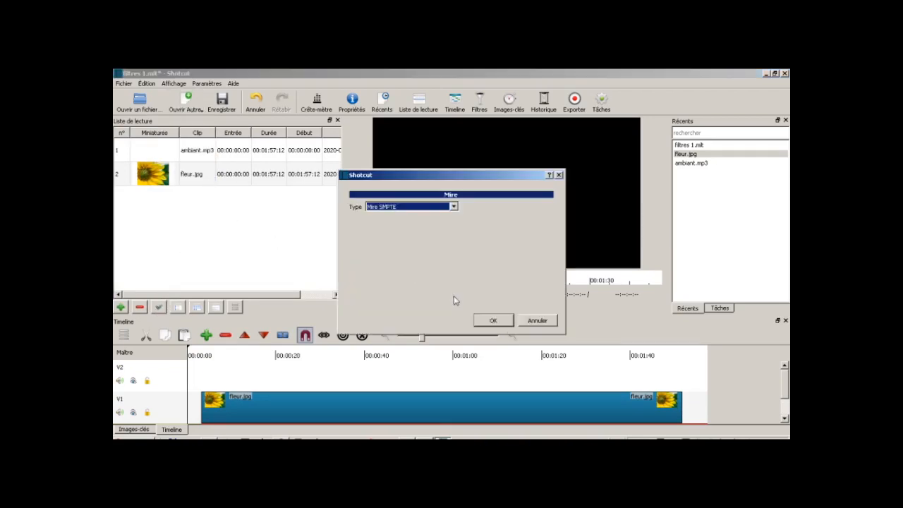
{"action": "left_click", "coordinate": [490, 321]}
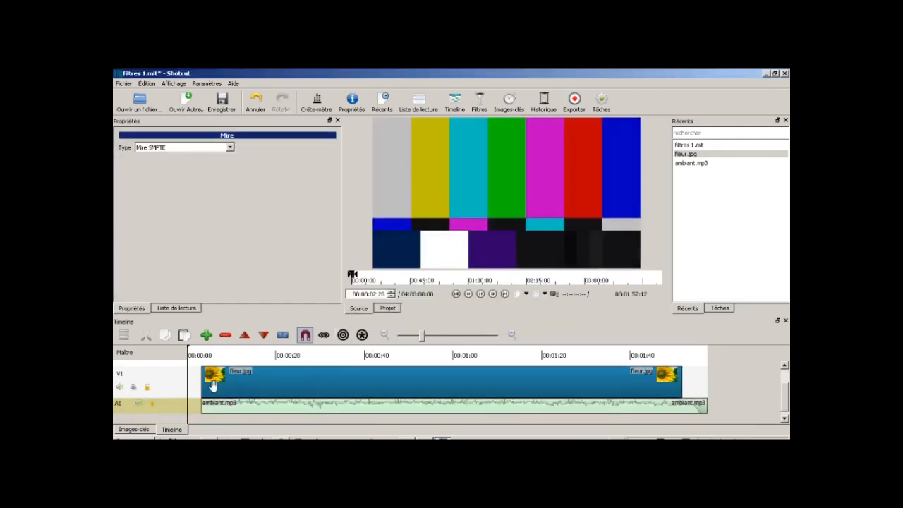
{"action": "left_click_drag", "start_coordinate": [416, 202], "coordinate": [146, 367]}
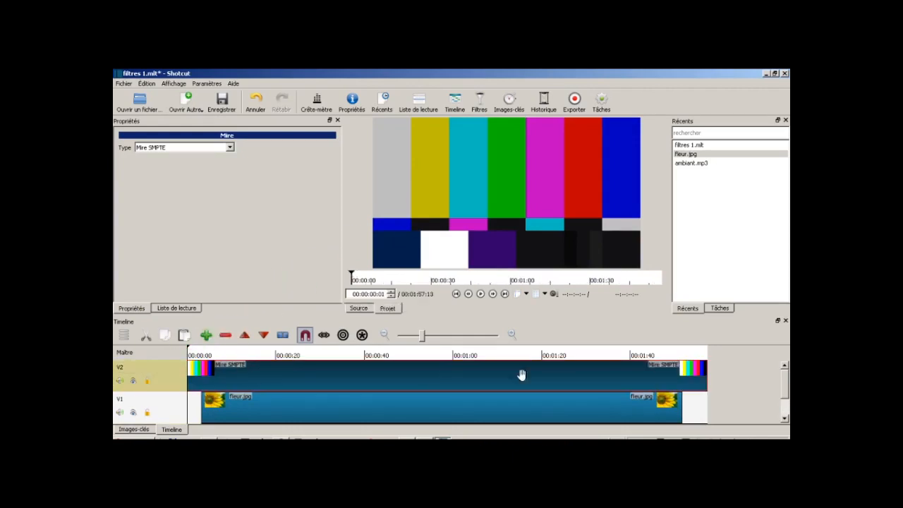
- Shorten the Mire SMPTE clip on V2 so it ends about halfway through the gap before fleur.jpg
{"action": "left_click_drag", "start_coordinate": [707, 375], "coordinate": [202, 381]}
{"action": "scroll", "coordinate": [263, 374], "scroll_direction": "down", "scroll_amount": 2}
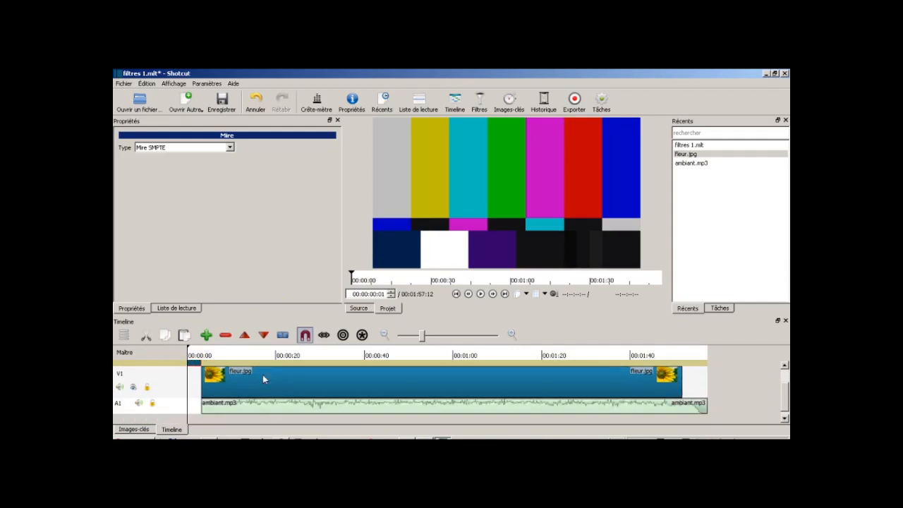
{"action": "scroll", "coordinate": [255, 393], "scroll_direction": "up", "scroll_amount": 2}
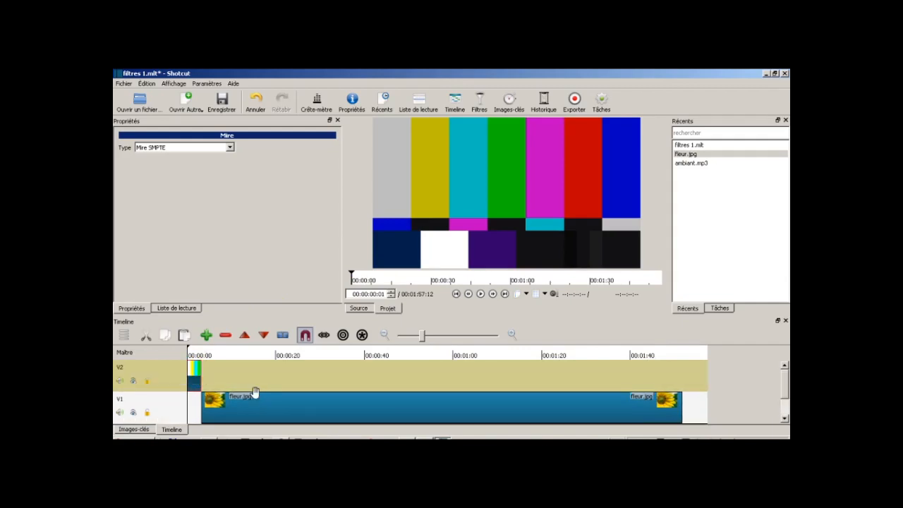
{"action": "scroll", "coordinate": [255, 392], "scroll_direction": "down", "scroll_amount": 1}
{"action": "scroll", "coordinate": [255, 392], "scroll_direction": "up", "scroll_amount": 1}
{"action": "left_click_drag", "start_coordinate": [201, 372], "coordinate": [188, 369]}
- Generate a Tonalité audio clip at 1000 Hz and 0 dB and preview it
{"action": "left_click", "coordinate": [195, 107]}
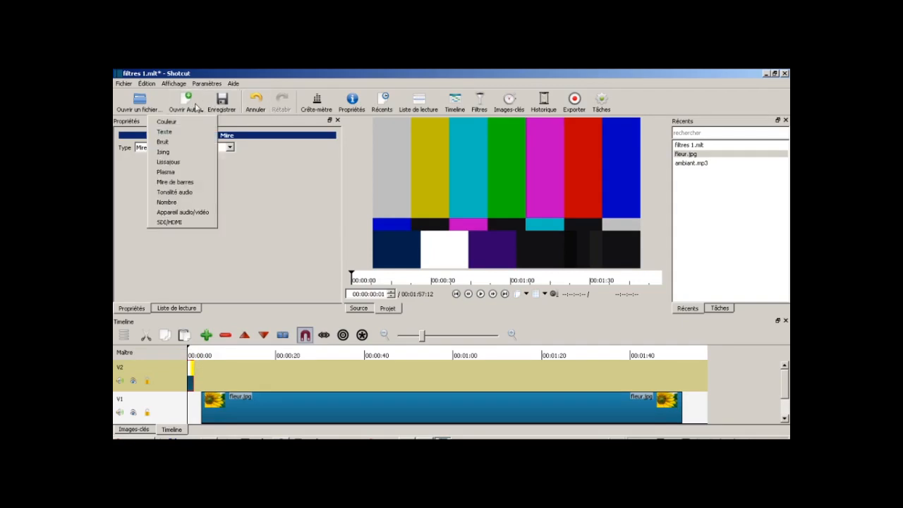
{"action": "left_click", "coordinate": [195, 193]}
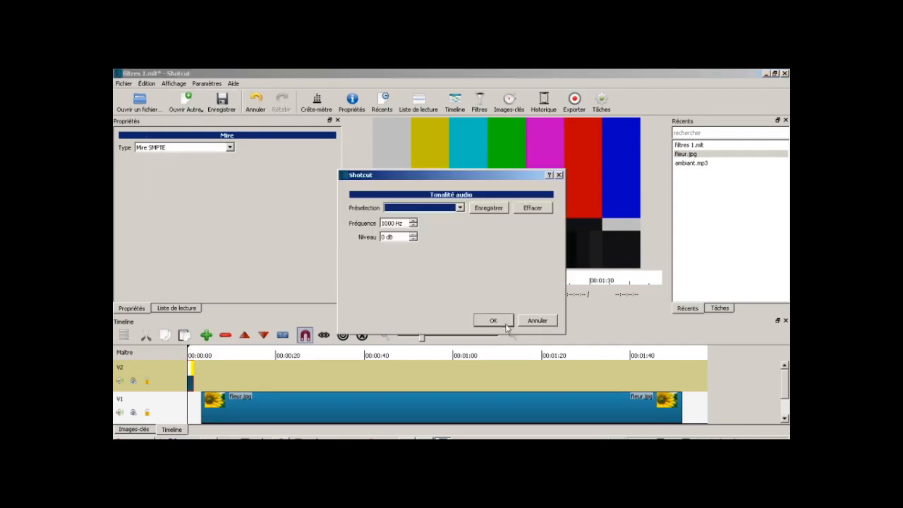
{"action": "left_click", "coordinate": [504, 325]}
{"action": "left_click", "coordinate": [481, 294]}
{"action": "left_click", "coordinate": [482, 294]}
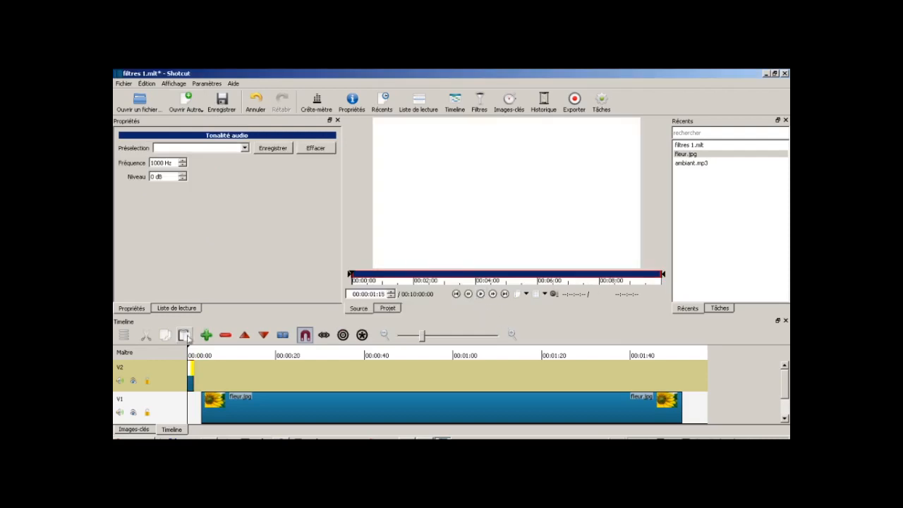
{"action": "scroll", "coordinate": [203, 398], "scroll_direction": "down", "scroll_amount": 2}
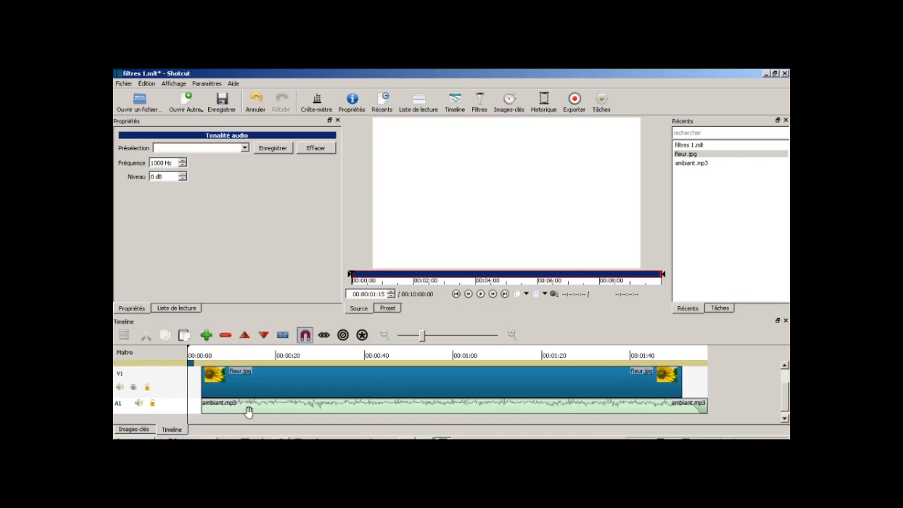
{"action": "left_click_drag", "start_coordinate": [426, 220], "coordinate": [436, 203]}
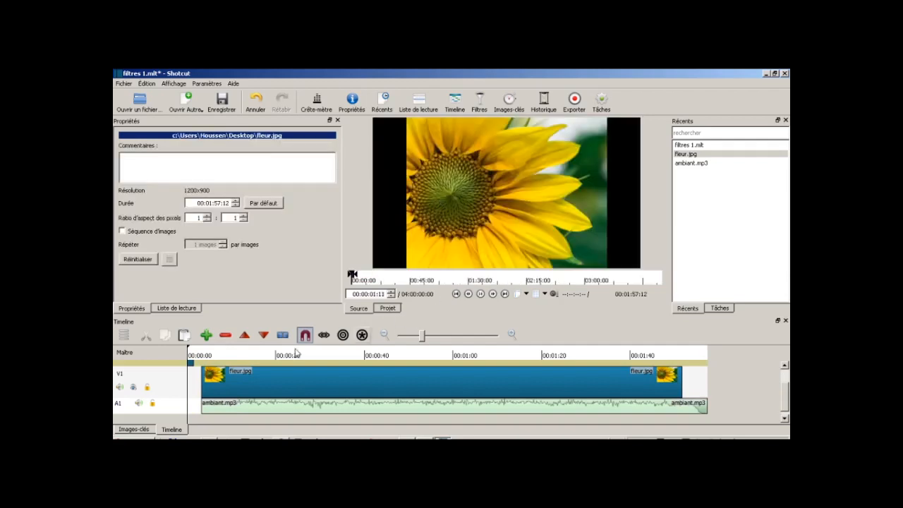
- Add audio track A2 to the timeline and select it
{"action": "scroll", "coordinate": [256, 399], "scroll_direction": "down", "scroll_amount": 2}
{"action": "right_click", "coordinate": [142, 417]}
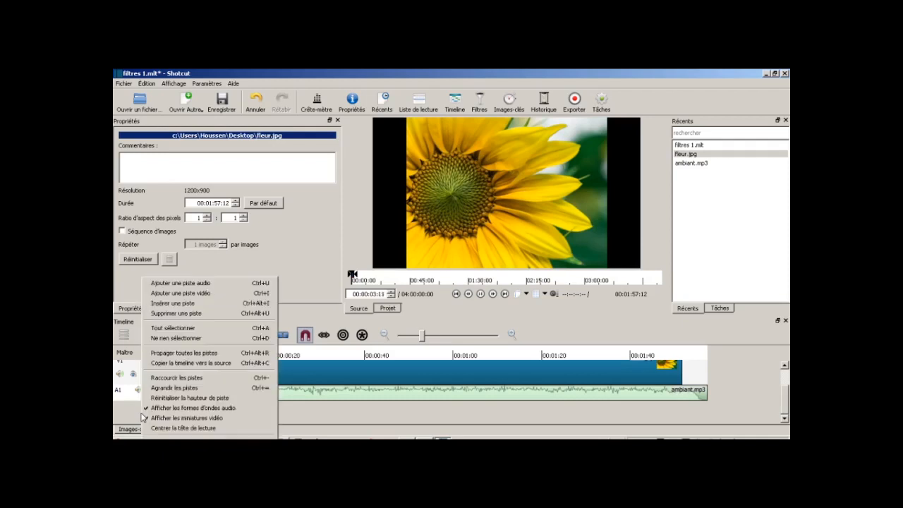
{"action": "left_click", "coordinate": [234, 287]}
{"action": "scroll", "coordinate": [256, 417], "scroll_direction": "down", "scroll_amount": 2}
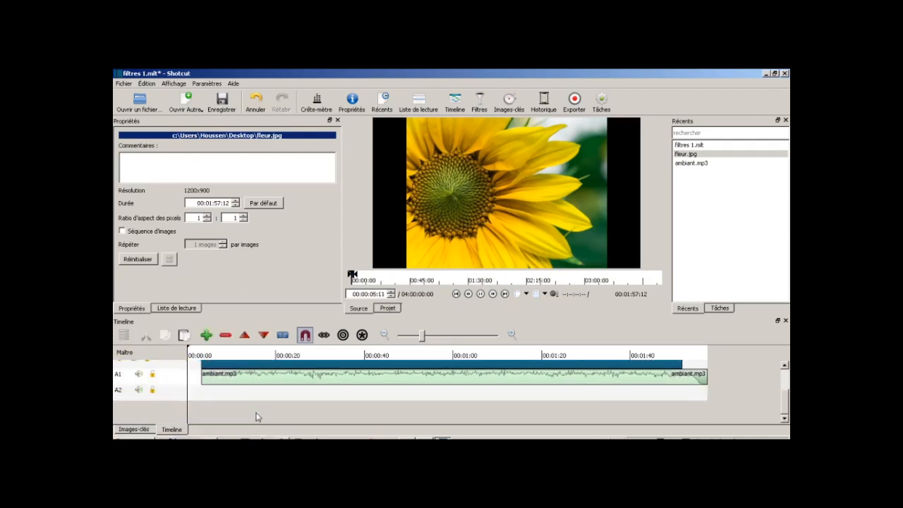
{"action": "left_click", "coordinate": [173, 420]}
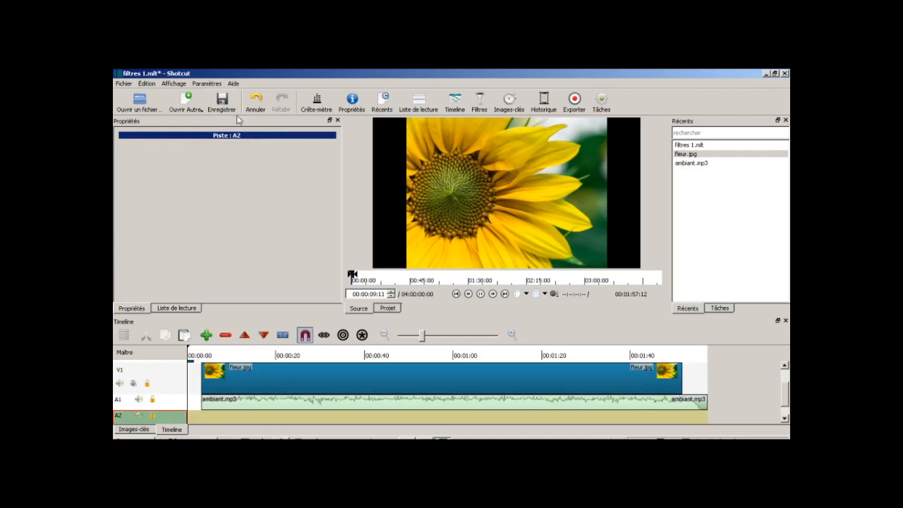
{"action": "left_click", "coordinate": [154, 84]}
{"action": "left_click", "coordinate": [137, 186]}
- Generate a Tonalité audio clip at 1000 Hz and 0 dB, preview it, and place it at the start of track A2
{"action": "left_click", "coordinate": [184, 102]}
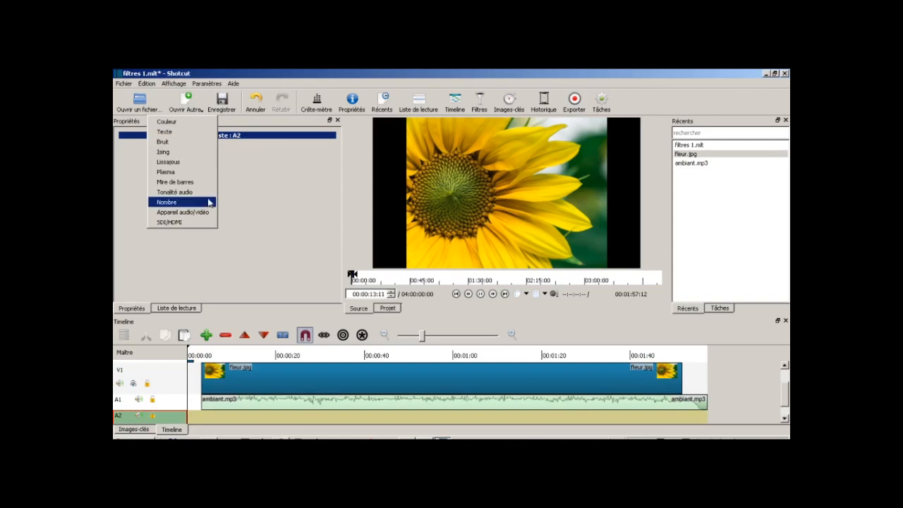
{"action": "left_click", "coordinate": [207, 192]}
{"action": "left_click", "coordinate": [492, 321]}
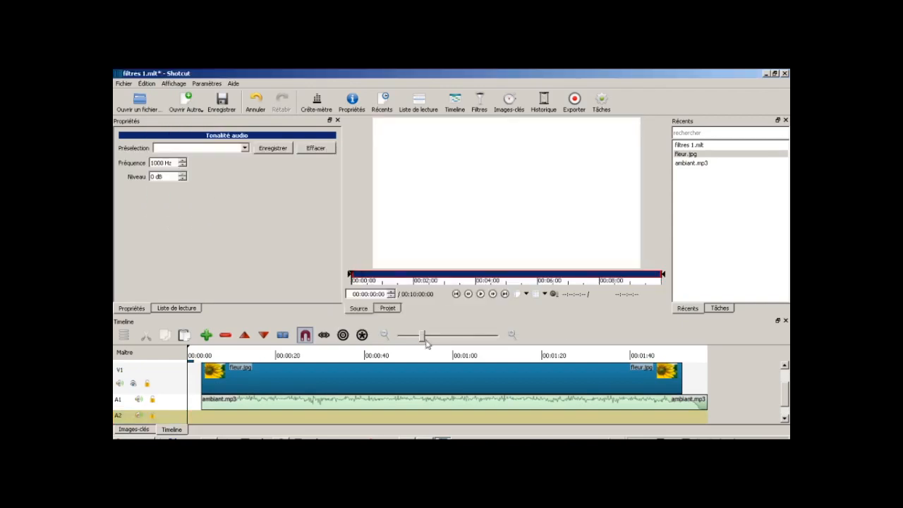
{"action": "scroll", "coordinate": [427, 376], "scroll_direction": "down", "scroll_amount": 1}
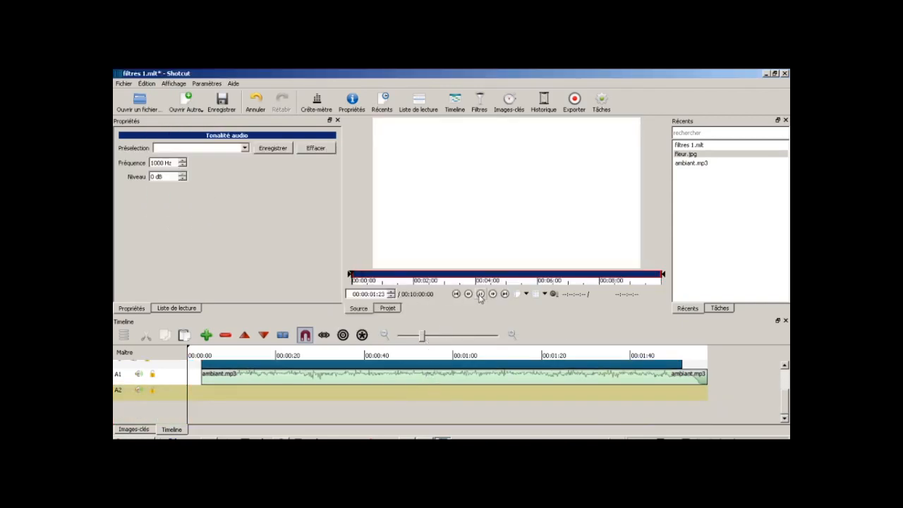
{"action": "left_click_drag", "start_coordinate": [449, 216], "coordinate": [189, 401]}
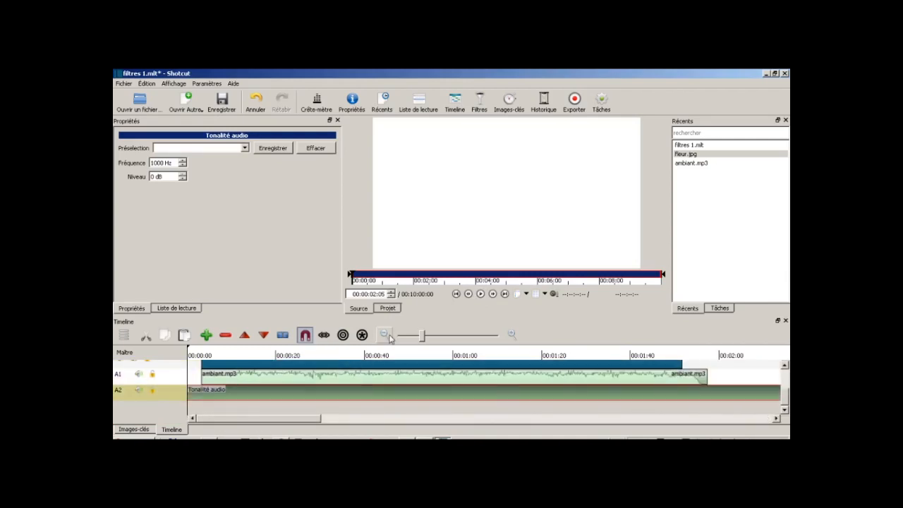
- Split the Tonalité audio clip on track A2 where fleur.jpg begins and delete the part after the cut
{"action": "left_click", "coordinate": [201, 354]}
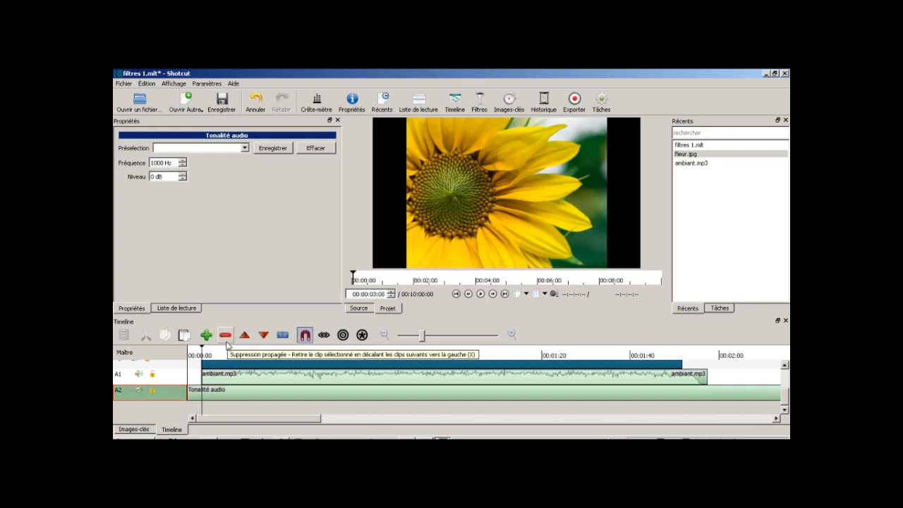
{"action": "key", "text": "Left"}
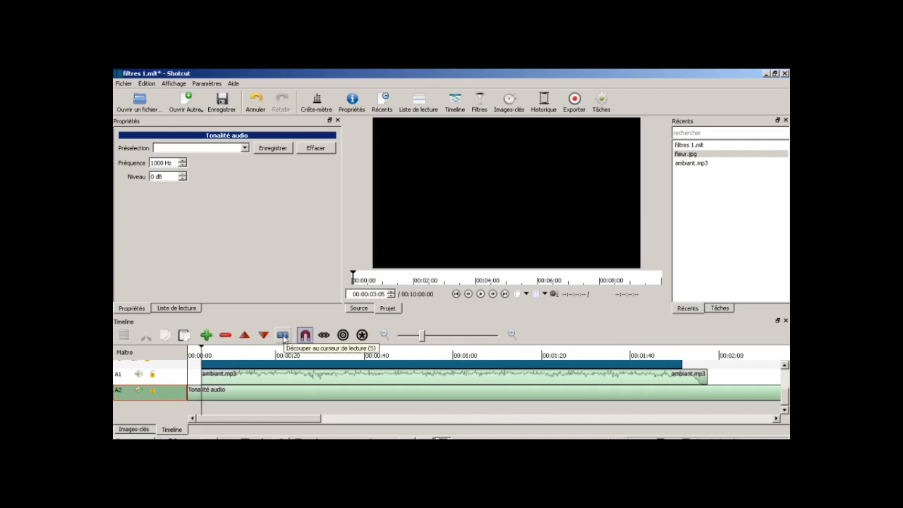
{"action": "left_click", "coordinate": [238, 391]}
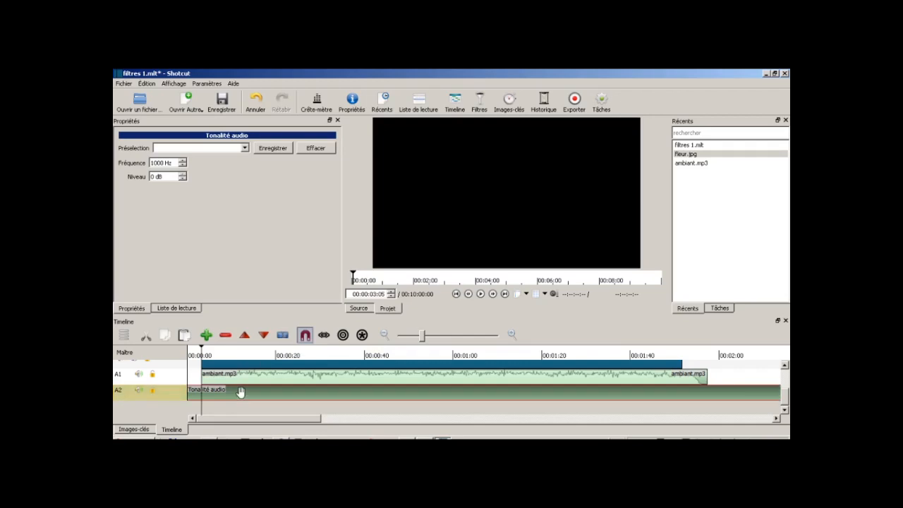
{"action": "left_click", "coordinate": [282, 334]}
{"action": "left_click", "coordinate": [263, 407]}
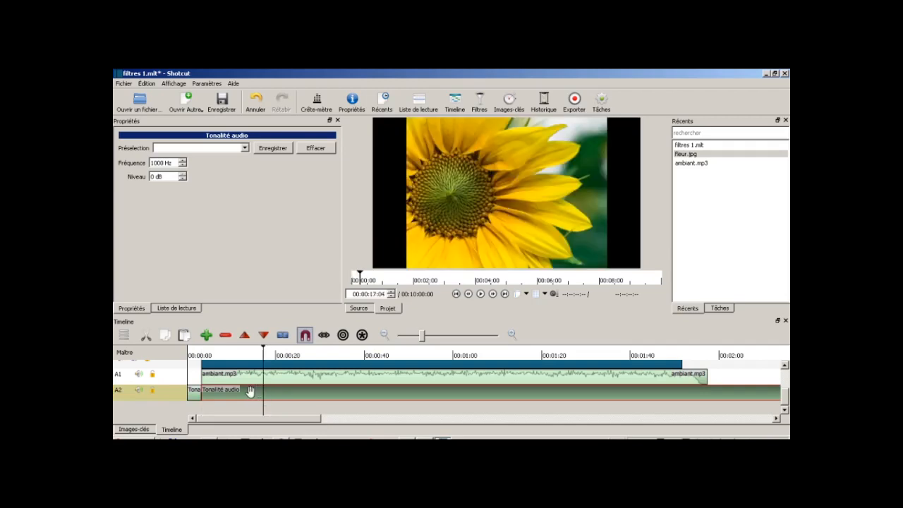
{"action": "key", "text": "Delete"}
{"action": "scroll", "coordinate": [251, 397], "scroll_direction": "up", "scroll_amount": 3}
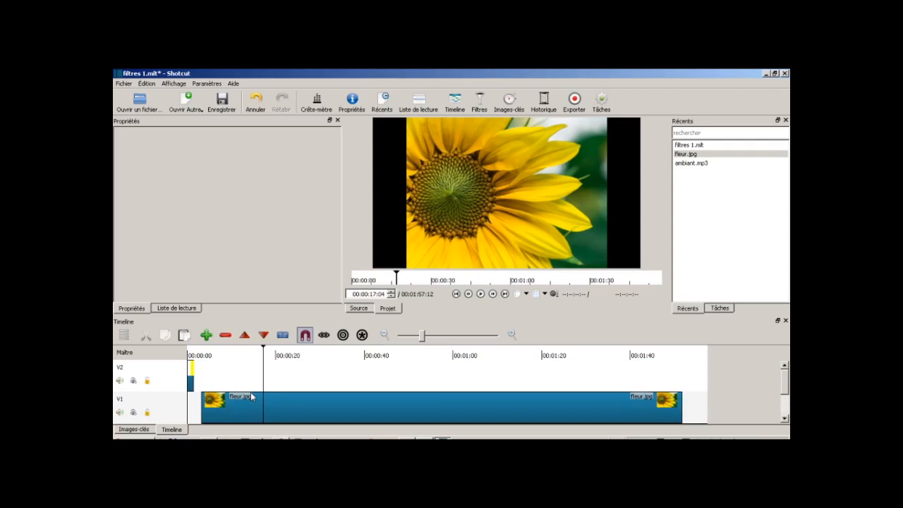
- Play the project from the beginning to check the SMPTE bars with the audio tone
{"action": "left_click", "coordinate": [456, 294]}
{"action": "left_click", "coordinate": [457, 294]}
{"action": "left_click", "coordinate": [456, 294]}
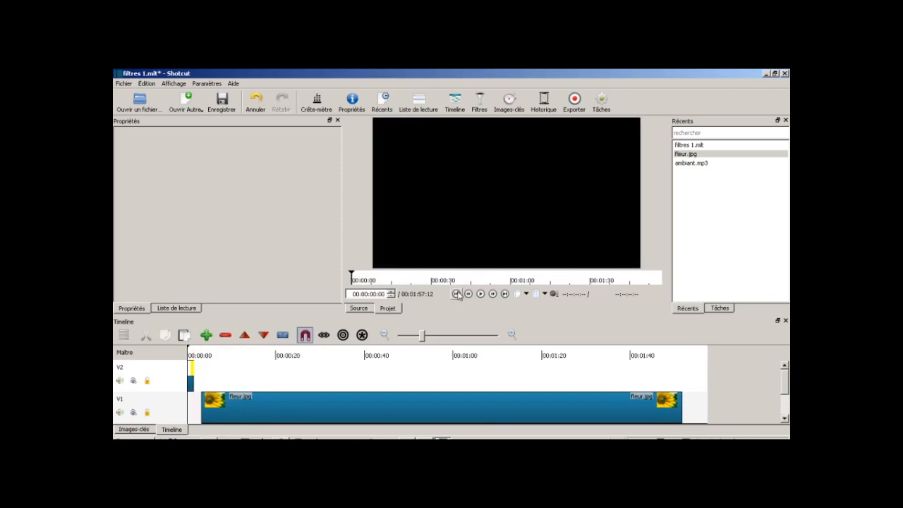
{"action": "left_click", "coordinate": [480, 294]}
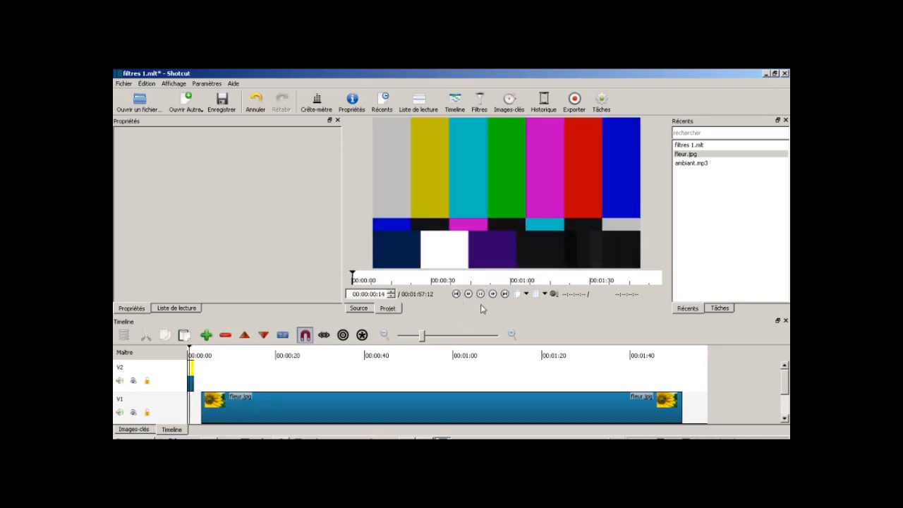
{"action": "left_click", "coordinate": [454, 295]}
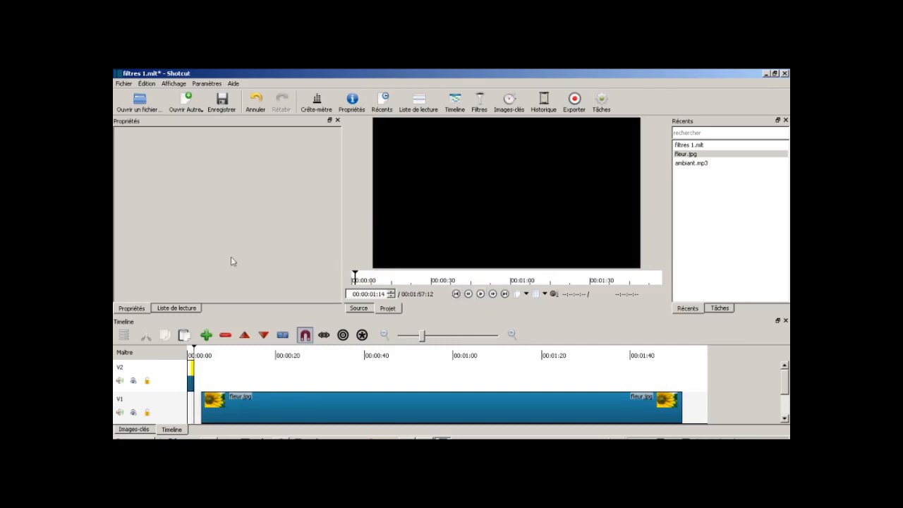
- Generate a Nombre countdown clip lasting 00:00:03:00, with direction Bas, style Secondes, sound 2-Pop and background Horloge
{"action": "left_click", "coordinate": [190, 104]}
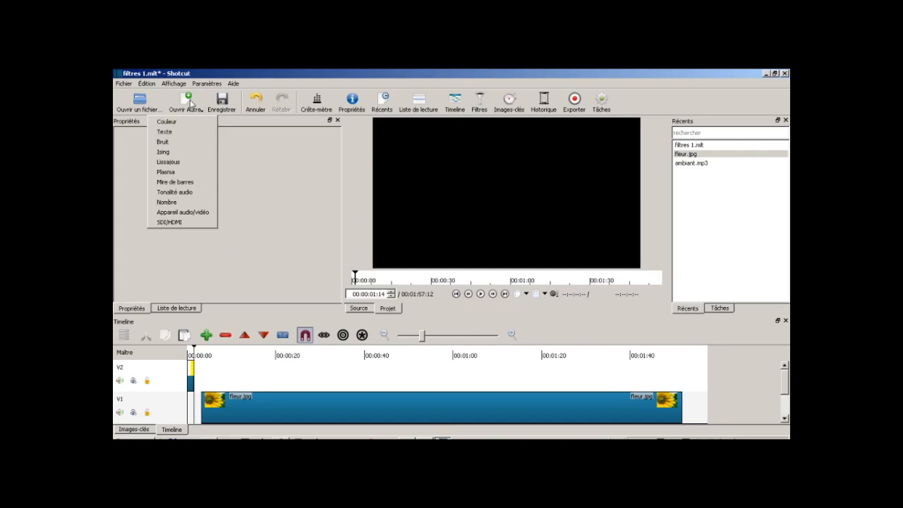
{"action": "left_click", "coordinate": [203, 203]}
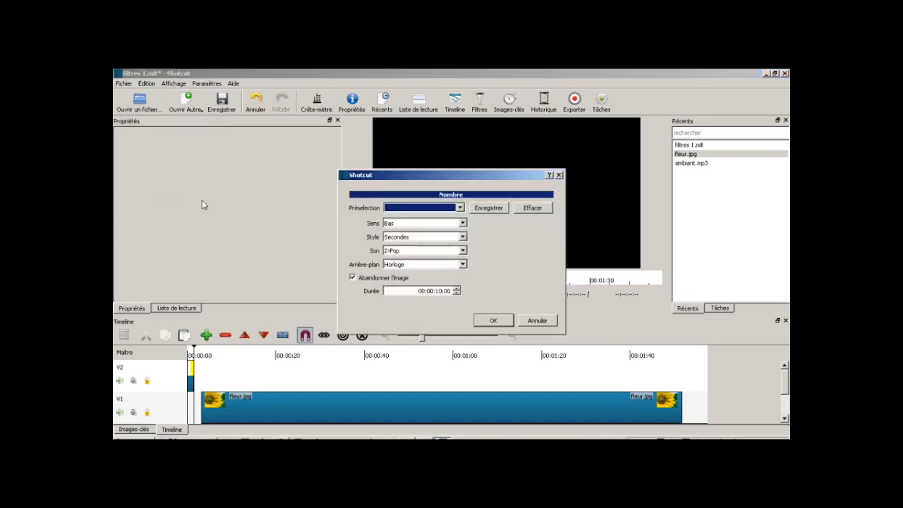
{"action": "left_click", "coordinate": [446, 290]}
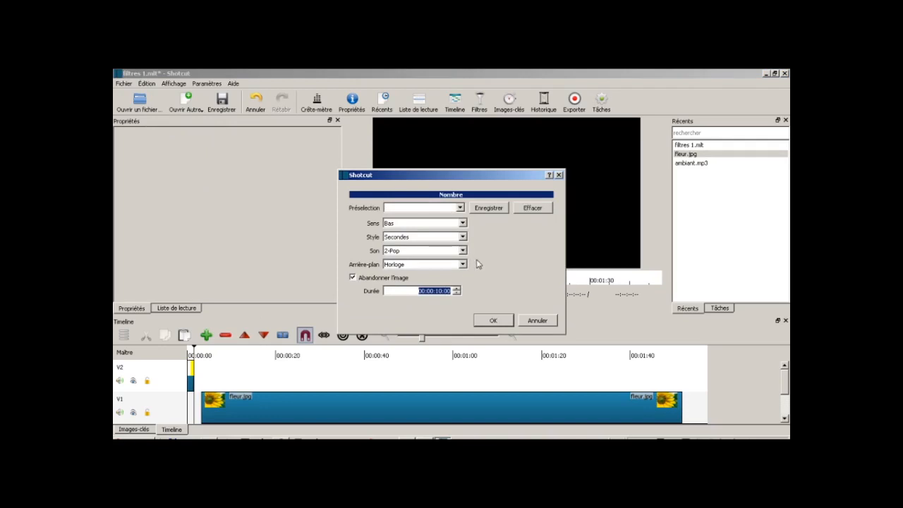
{"action": "key", "text": "Right"}
{"action": "key", "text": "Left"}
{"action": "key", "text": "Left"}
{"action": "key", "text": "Left"}
{"action": "key", "text": "Left"}
{"action": "key", "text": "Left"}
{"action": "key", "text": "Delete"}
{"action": "key", "text": "Delete"}
{"action": "type", "text": "03"}
{"action": "left_click", "coordinate": [463, 264]}
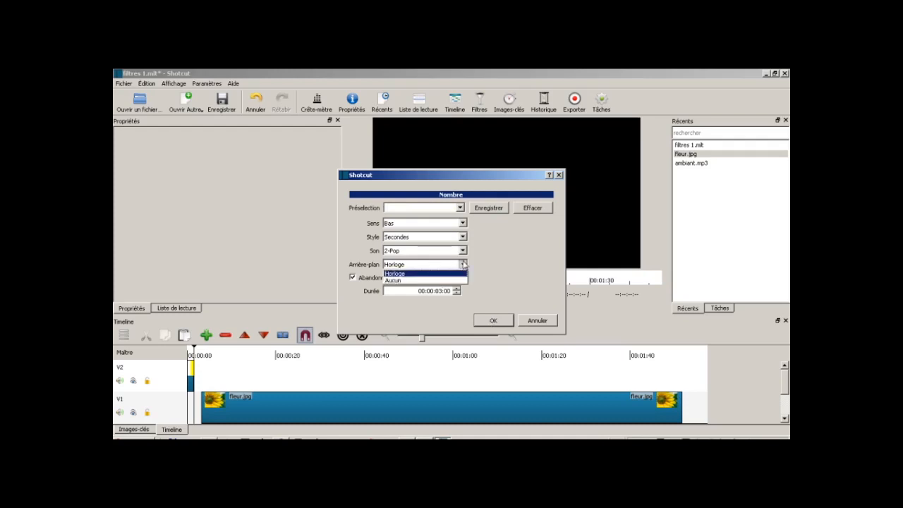
{"action": "left_click", "coordinate": [462, 264]}
{"action": "left_click", "coordinate": [490, 321]}
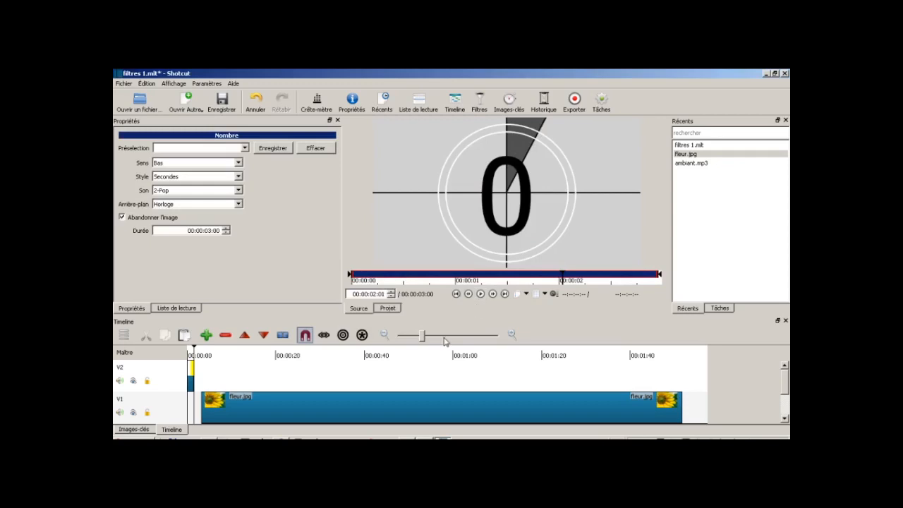
- Place the countdown on track V2 to fill the gap between the SMPTE bars and fleur.jpg, and play the opening from the beginning
{"action": "left_click_drag", "start_coordinate": [415, 260], "coordinate": [189, 373]}
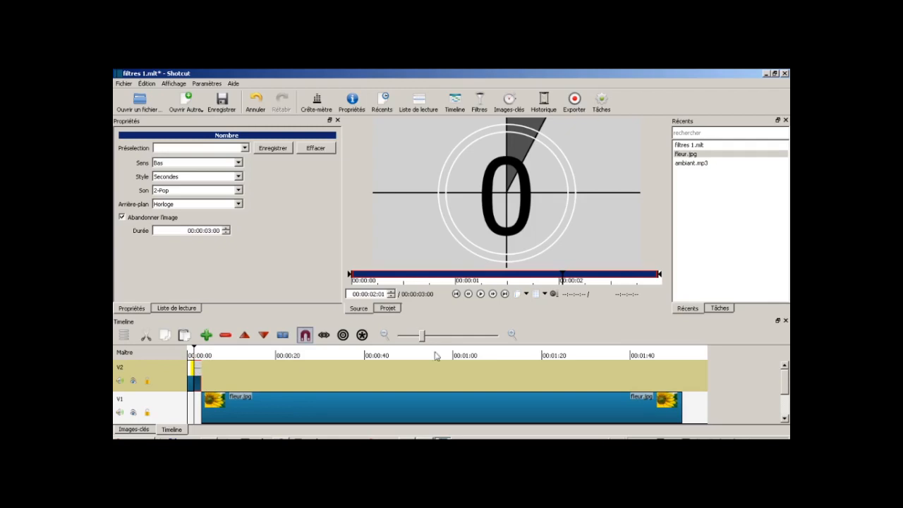
{"action": "left_click", "coordinate": [455, 294]}
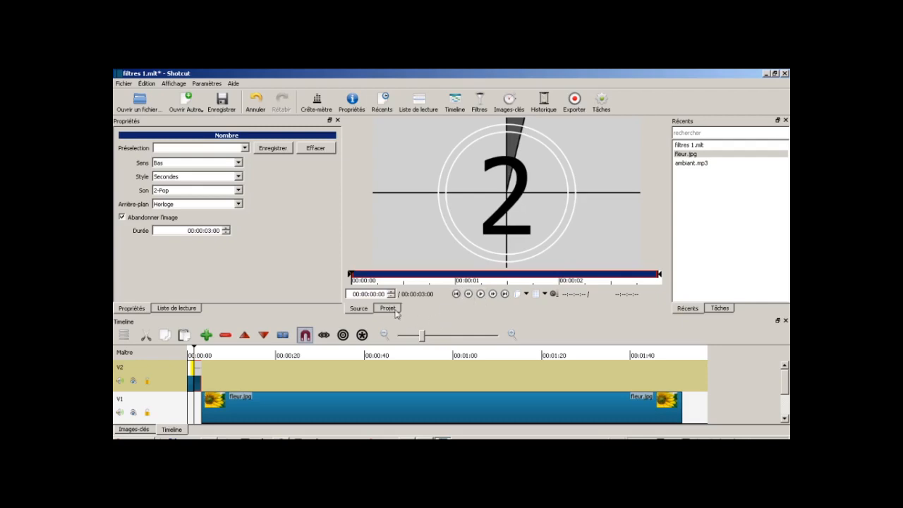
{"action": "left_click", "coordinate": [459, 295]}
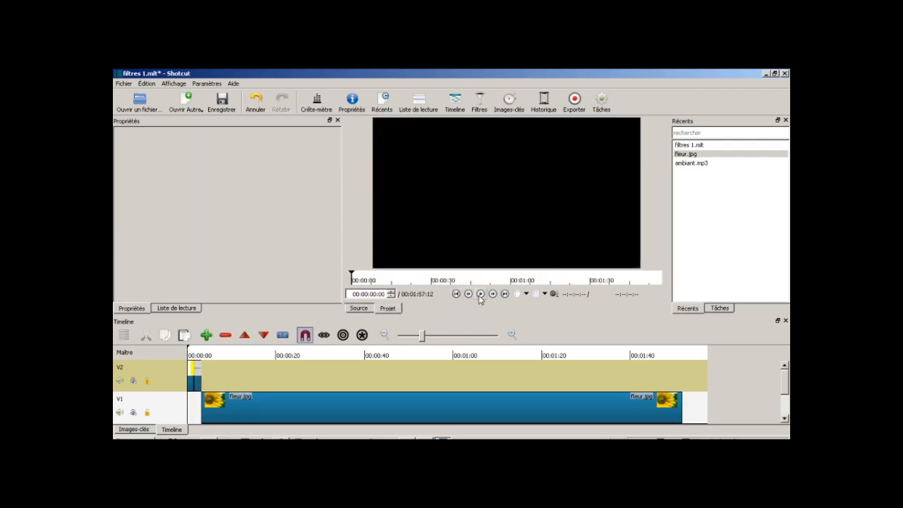
{"action": "left_click", "coordinate": [480, 294]}
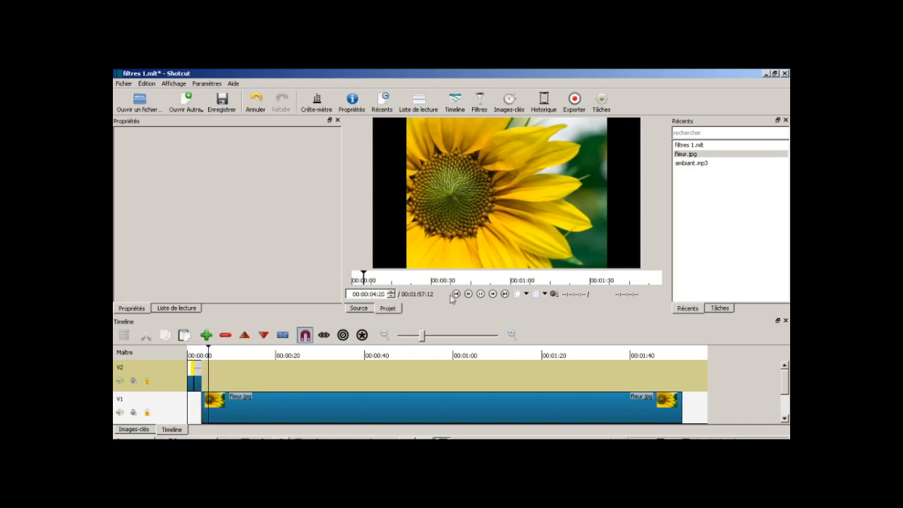
{"action": "left_click", "coordinate": [456, 295]}
{"action": "left_click", "coordinate": [718, 309]}
{"action": "left_click", "coordinate": [699, 311]}
{"action": "scroll", "coordinate": [229, 370], "scroll_direction": "down", "scroll_amount": 3}
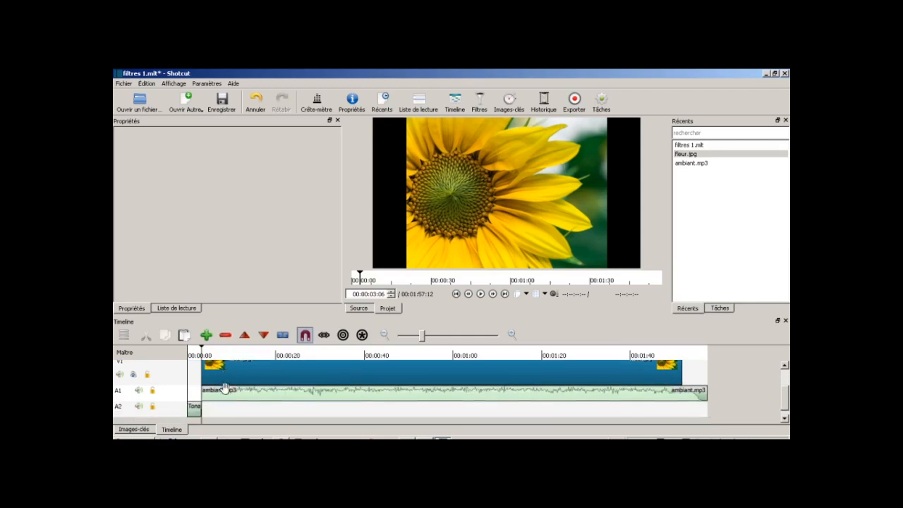
{"action": "scroll", "coordinate": [235, 399], "scroll_direction": "up", "scroll_amount": 3}
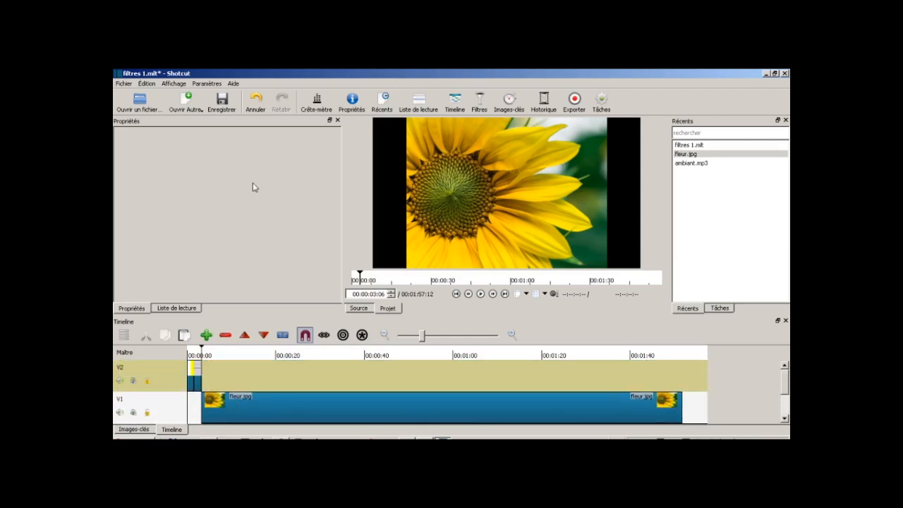